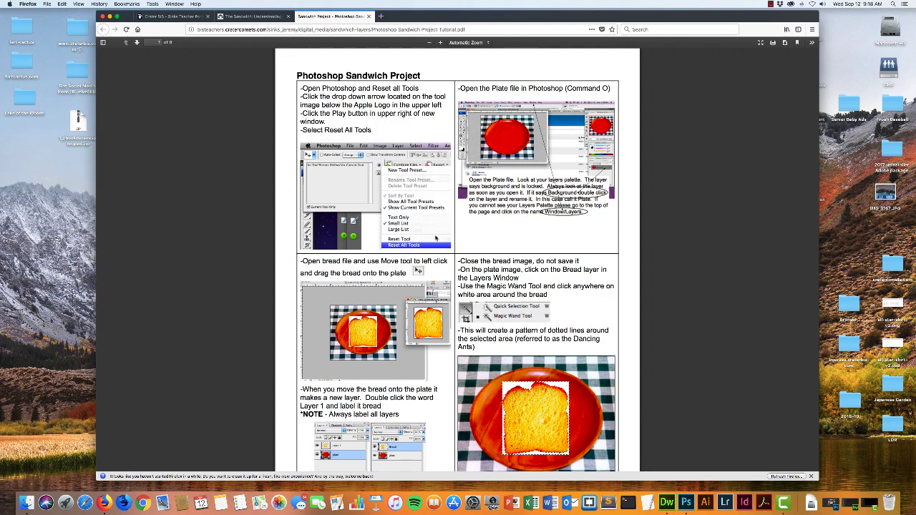
Skim the first two pages of the Photoshop Sandwich Project tutorial PDF.
scroll(431, 262, down, 9)
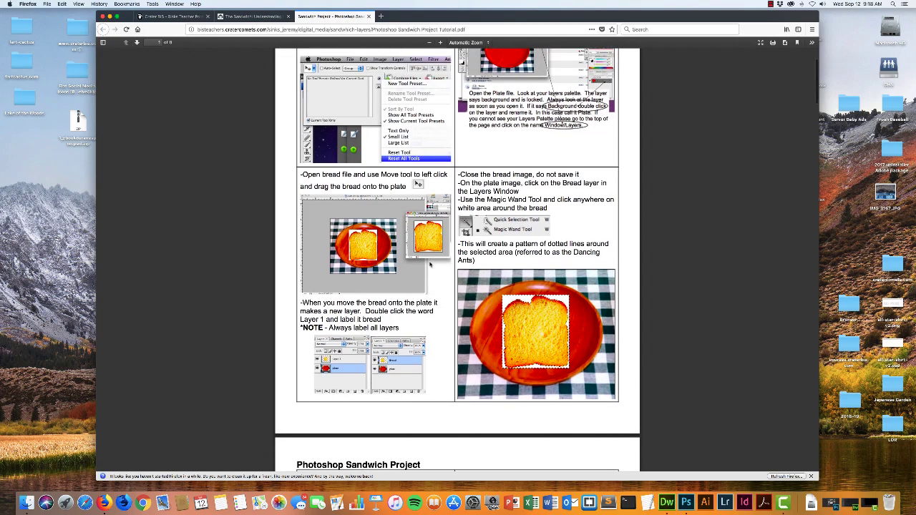
scroll(430, 262, down, 3)
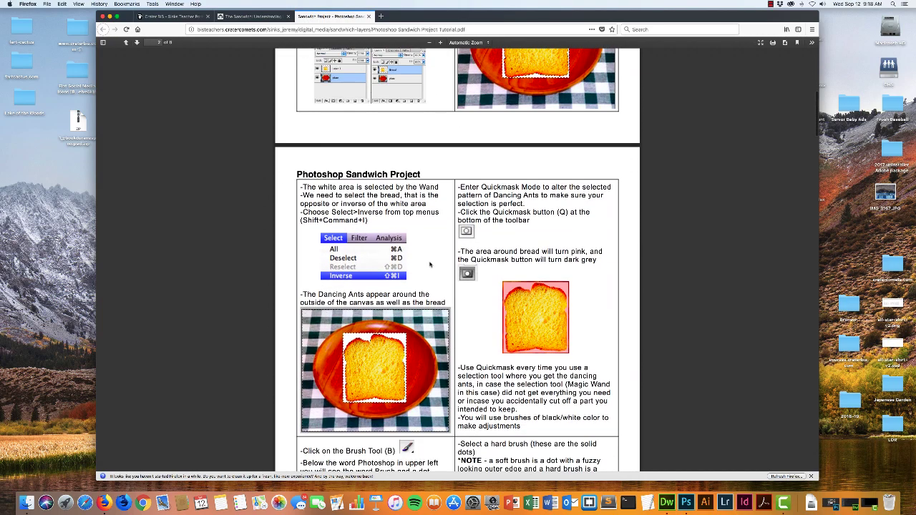
scroll(430, 263, up, 11)
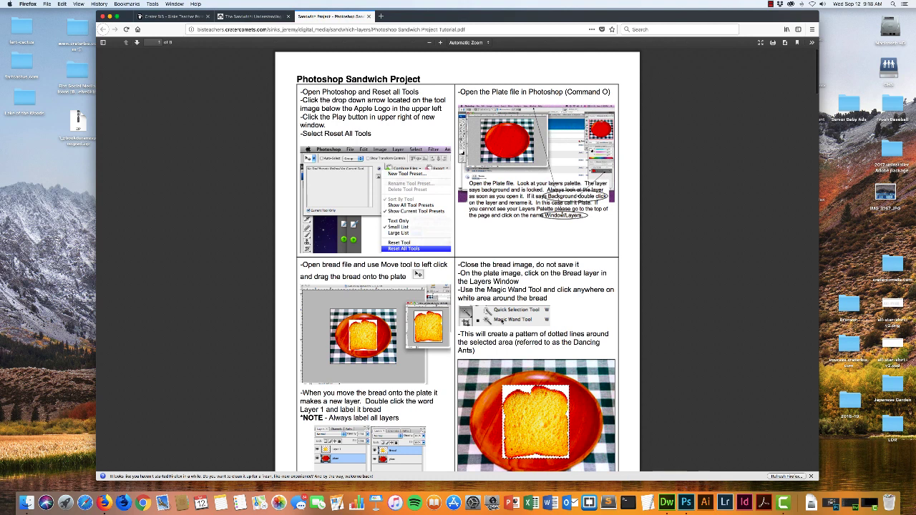
Download the tutorial's image files from The Layer Sandwich web page, saving assets.zip to disk.
click(172, 16)
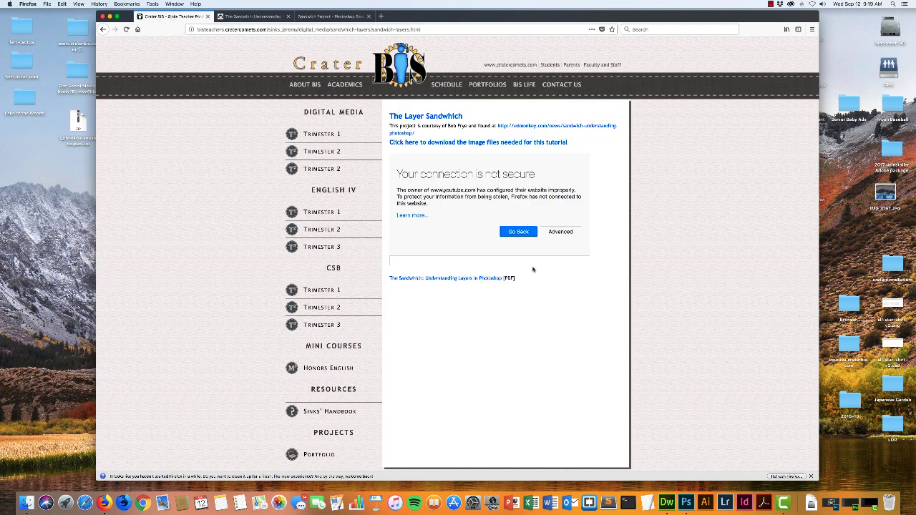
click(481, 142)
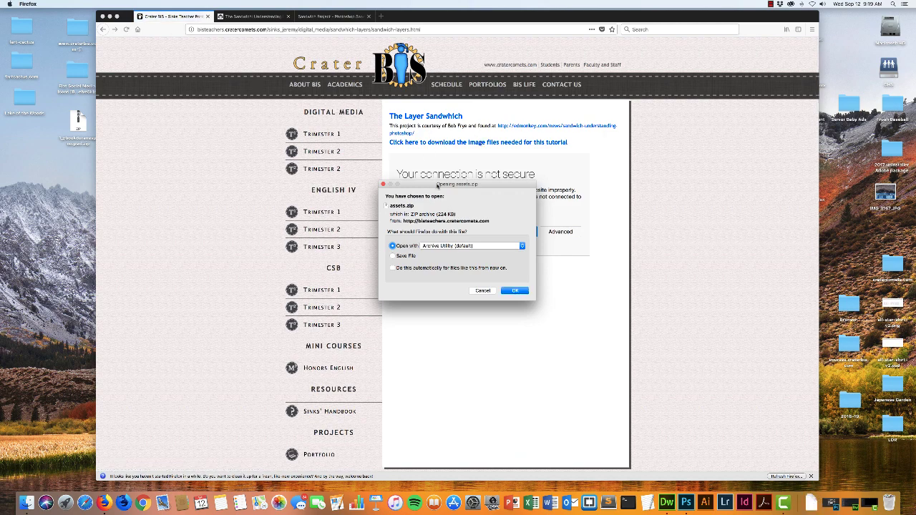
drag(437, 185, 262, 151)
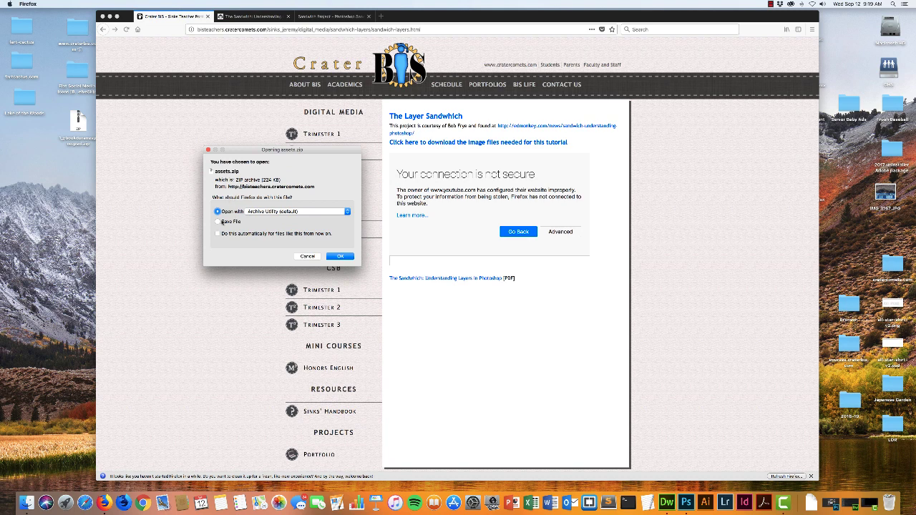
click(219, 222)
click(339, 256)
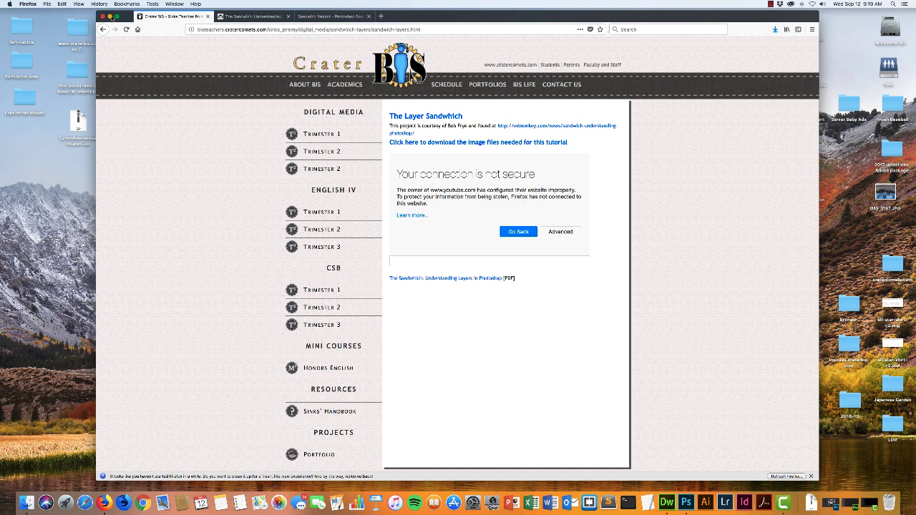
Minimize the browser and move the sandwhich-layers and digital-media-tuts folders apart on the desktop.
click(109, 16)
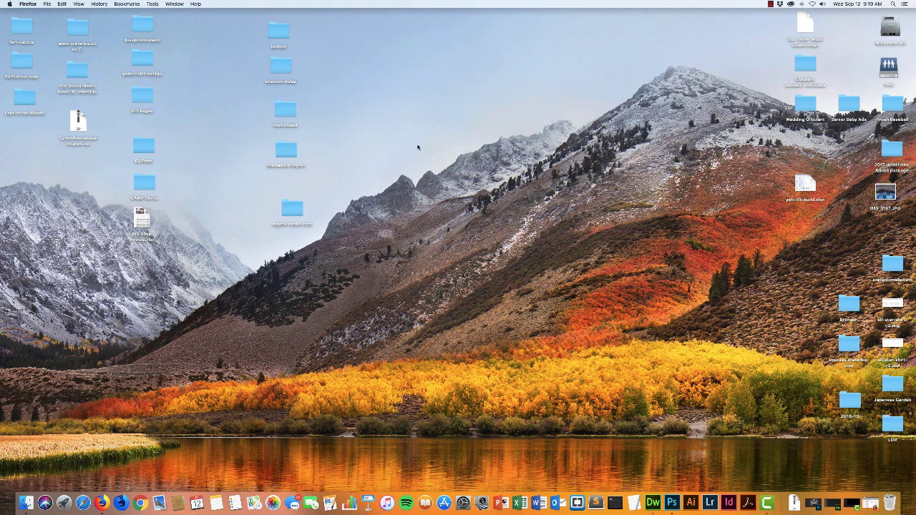
drag(281, 154, 392, 171)
drag(287, 216, 236, 221)
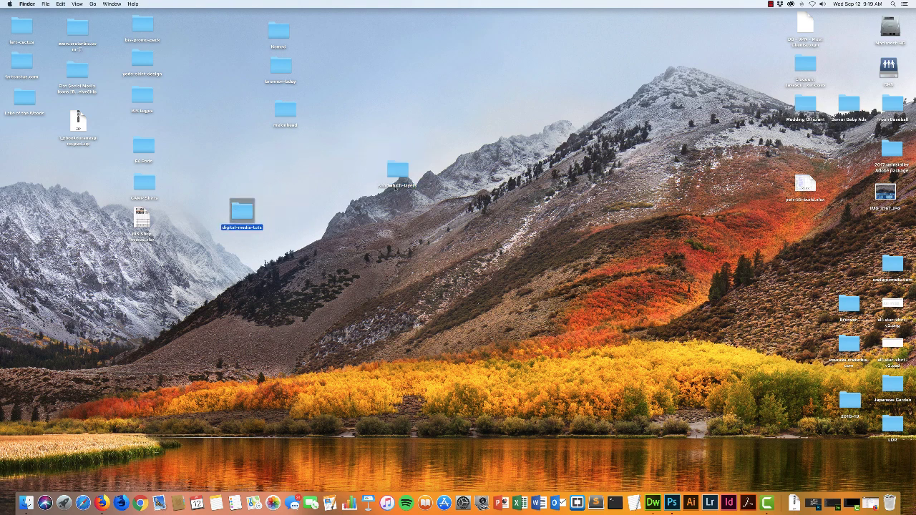
click(394, 173)
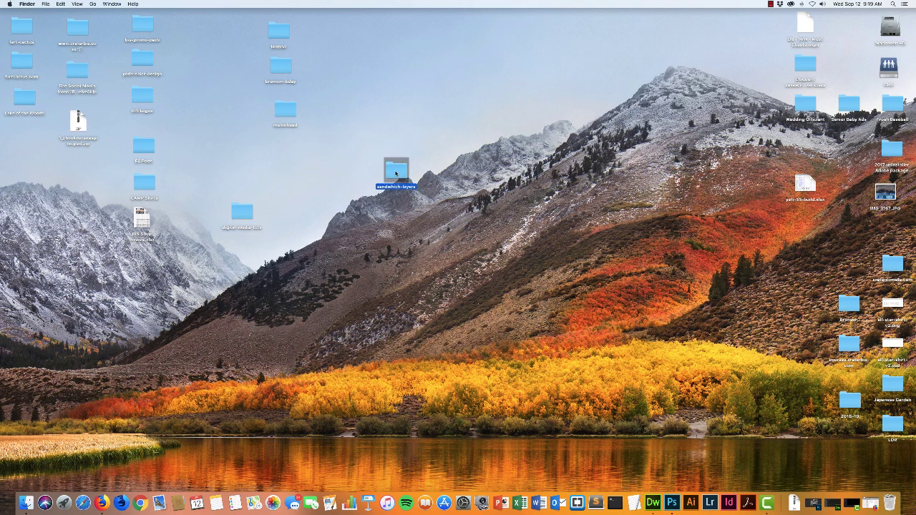
Open the sandwhich-layers folder from the desktop and enlarge its window slightly.
double_click(395, 174)
drag(496, 52, 412, 59)
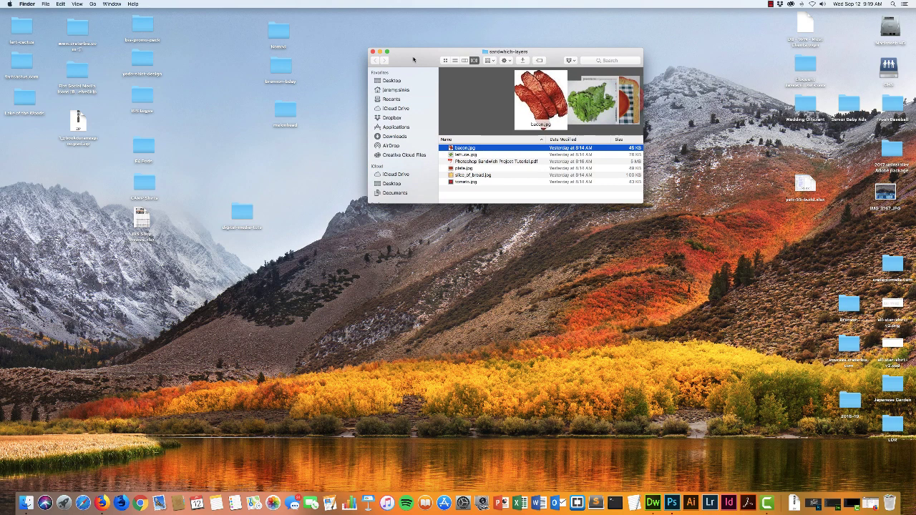
drag(642, 203, 658, 223)
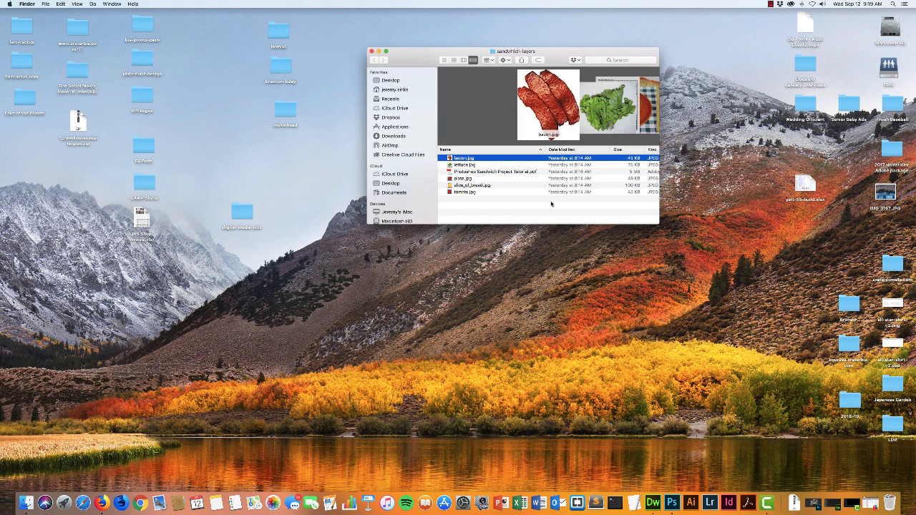
Unpack assets.zip from the downloads and return to the sandwhich-layers folder window.
click(794, 503)
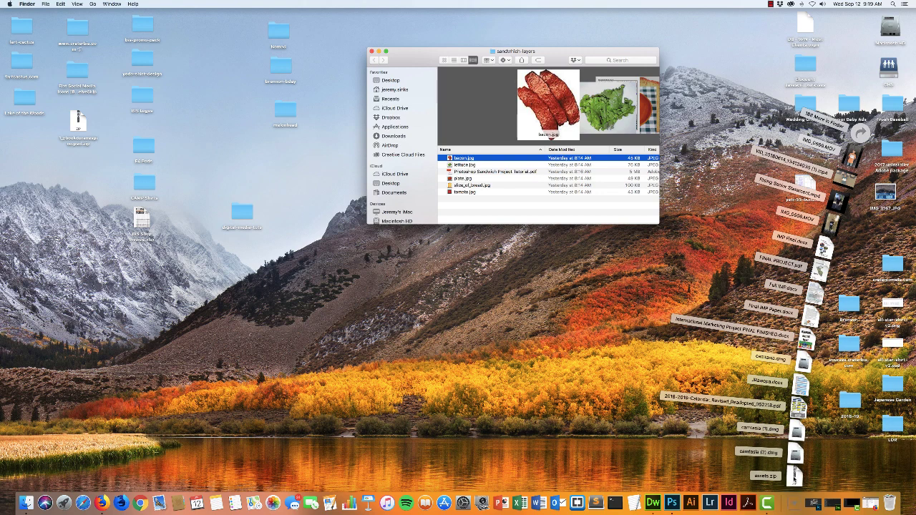
click(795, 477)
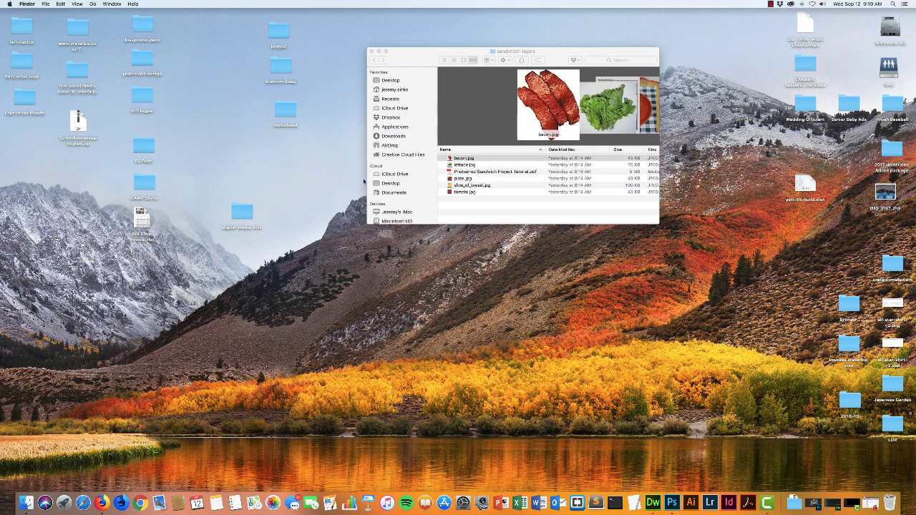
drag(407, 59, 403, 65)
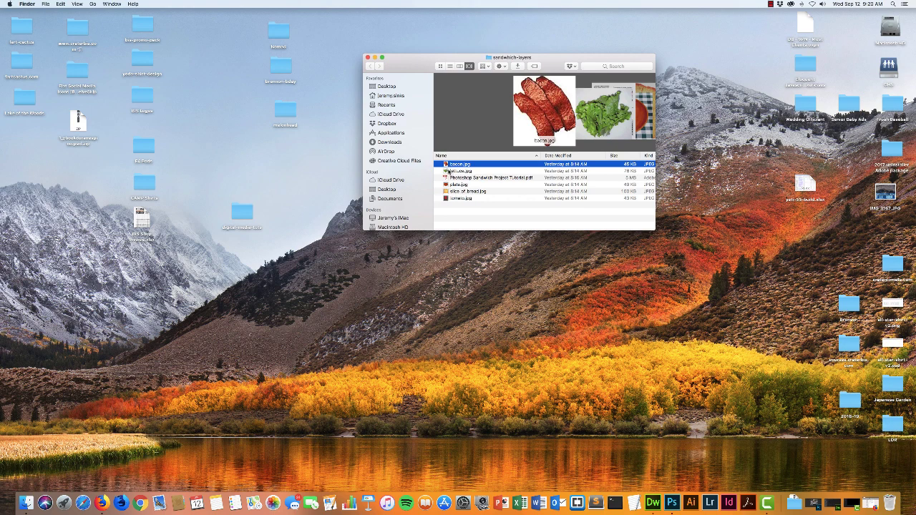
Open bacon.jpg, lettuce.jpg, plate.jpg, slice_of_bread.jpg and tomato.jpg together in Adobe Photoshop CC 2017, leaving out the tutorial PDF.
click(483, 178)
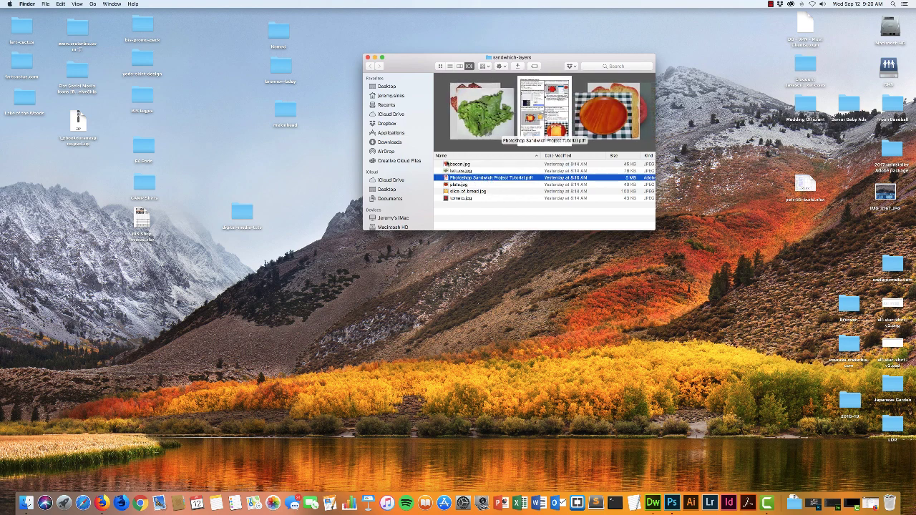
click(447, 165)
shift+click(448, 172)
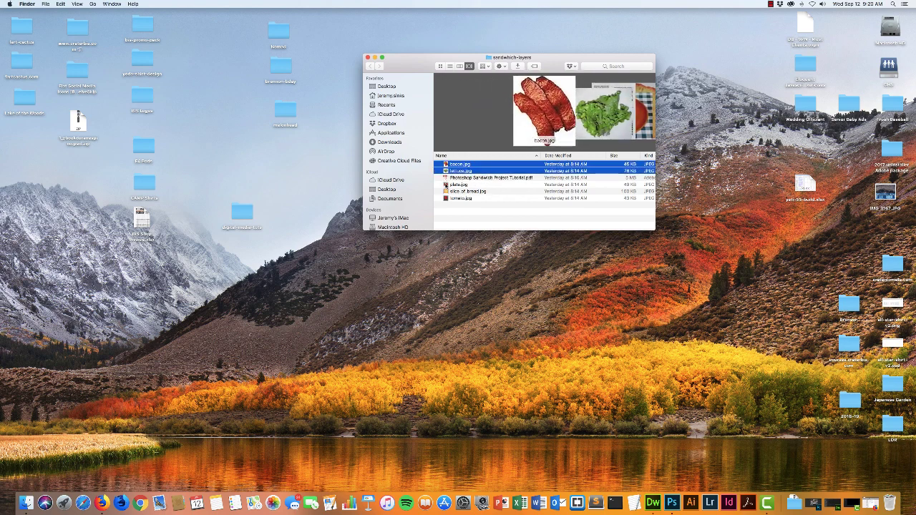
super+click(446, 184)
super+click(446, 191)
super+click(444, 198)
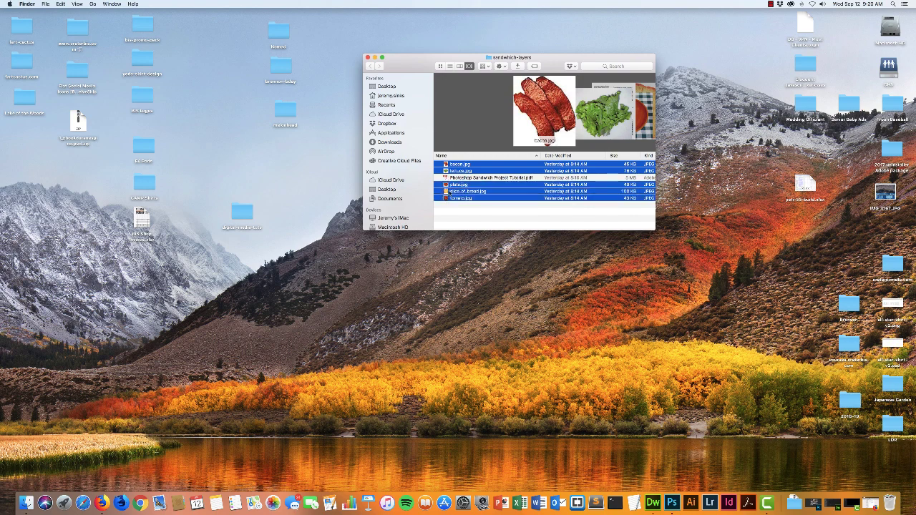
right_click(451, 191)
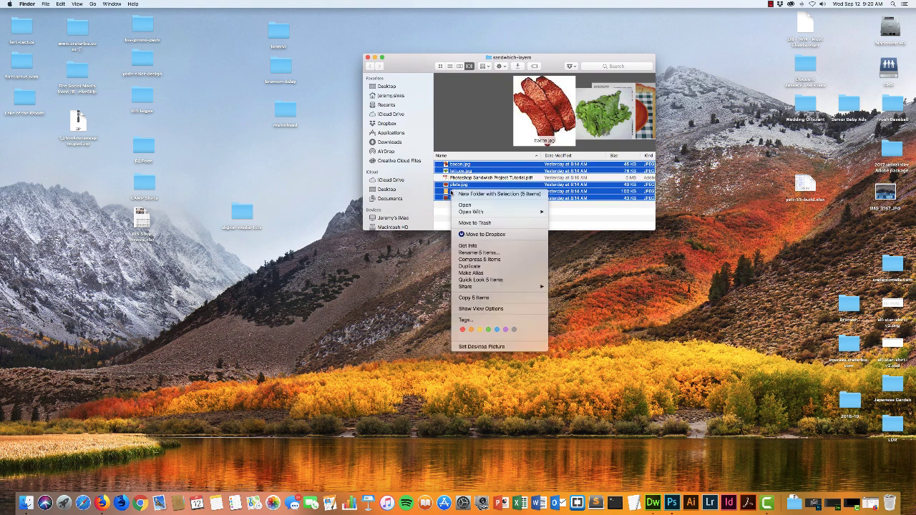
mouse_move(501, 212)
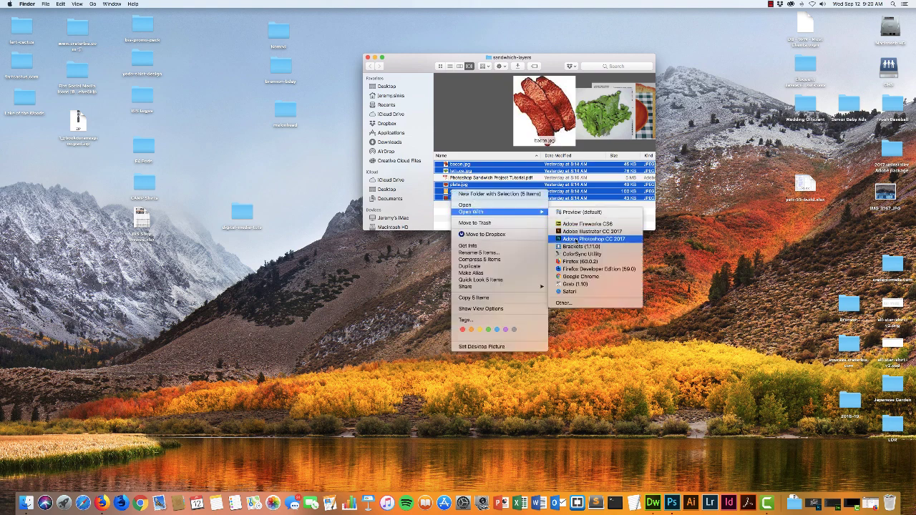
click(576, 239)
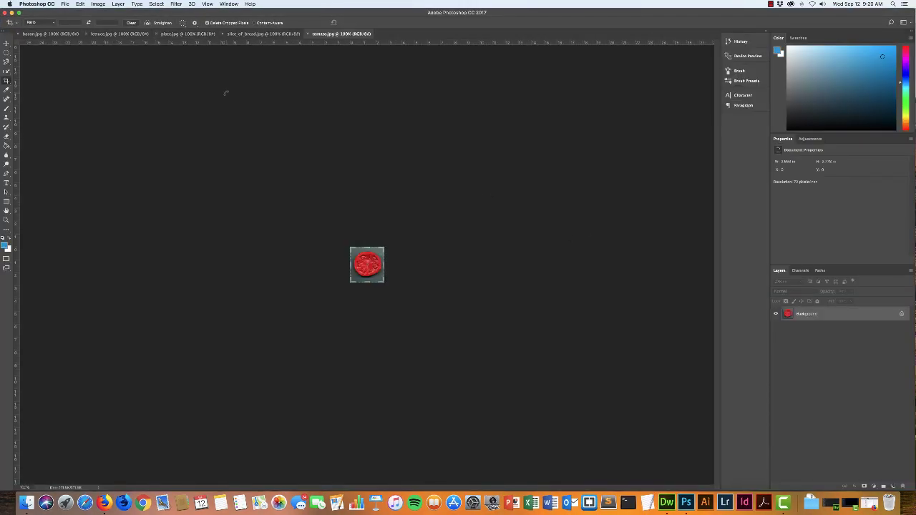
Reorder the open documents so plate.jpg comes first and slice_of_bread.jpg second.
click(187, 33)
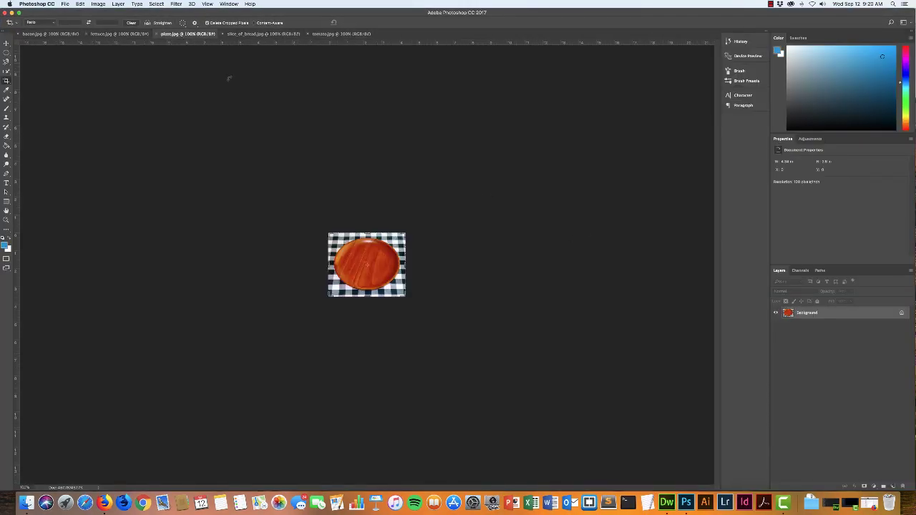
drag(163, 36, 53, 36)
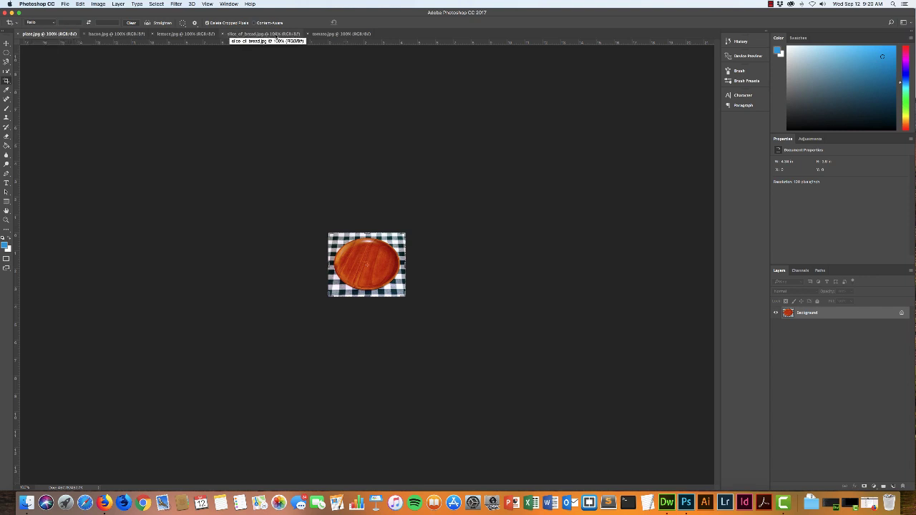
drag(278, 38, 144, 37)
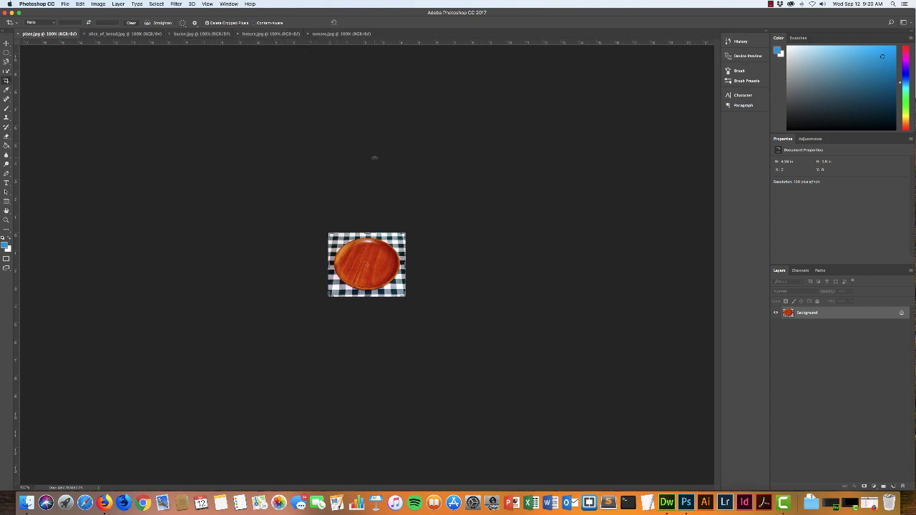
Switch to Firefox and read the tutorial PDF's first-page instructions on naming the plate layer, adding the bread and using the Magic Wand.
key(super+Tab)
key(super+Tab)
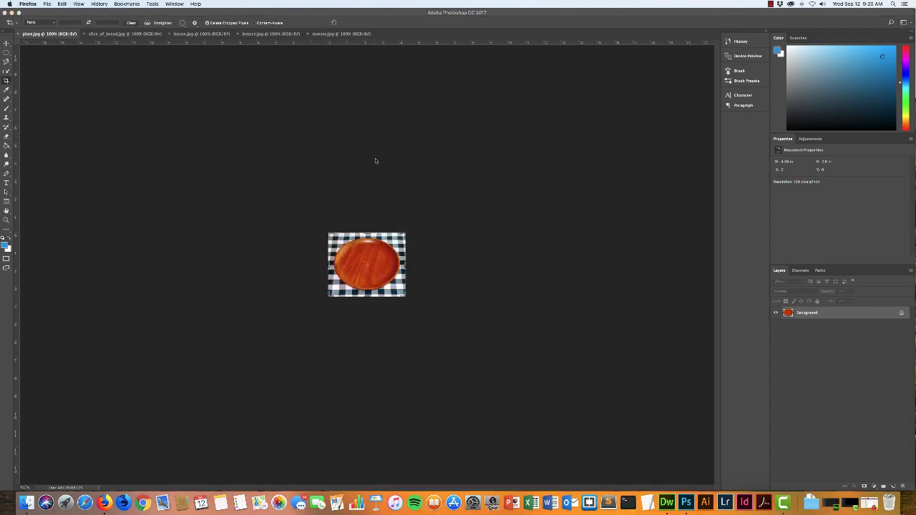
click(864, 503)
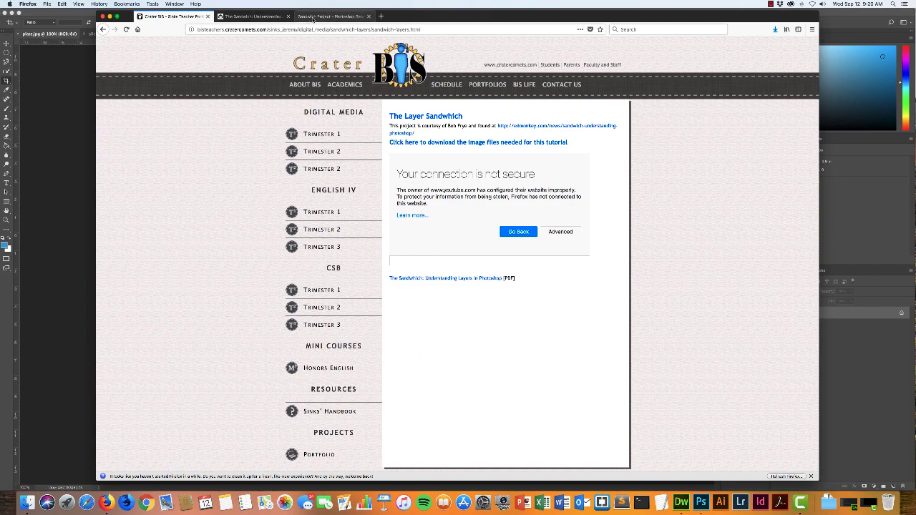
click(329, 16)
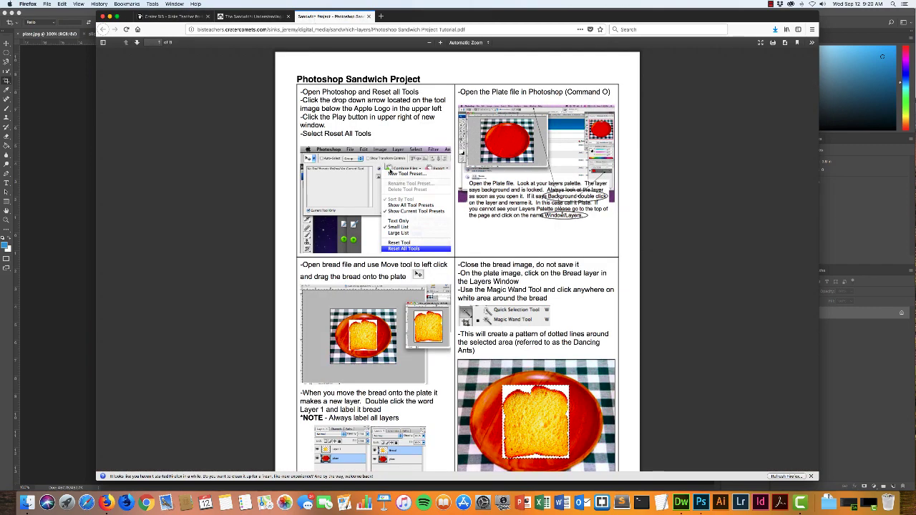
scroll(393, 171, down, 1)
scroll(390, 172, up, 1)
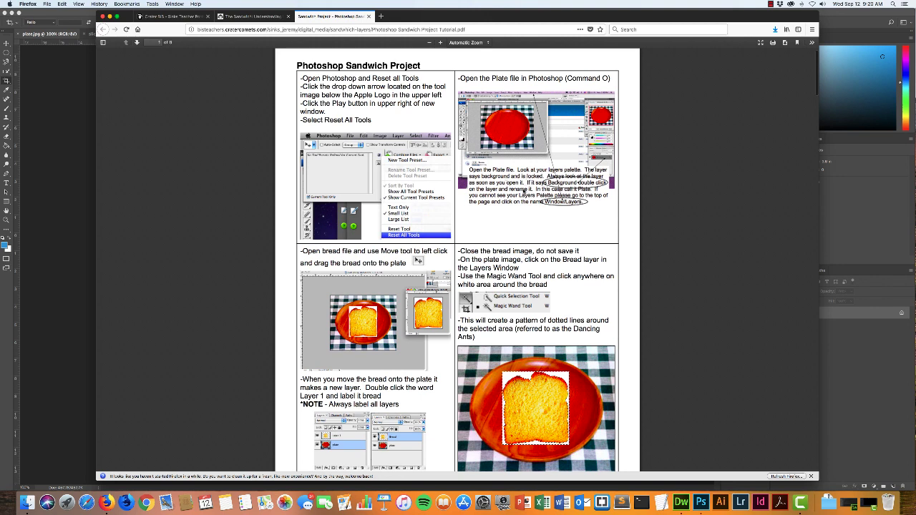
scroll(525, 190, down, 1)
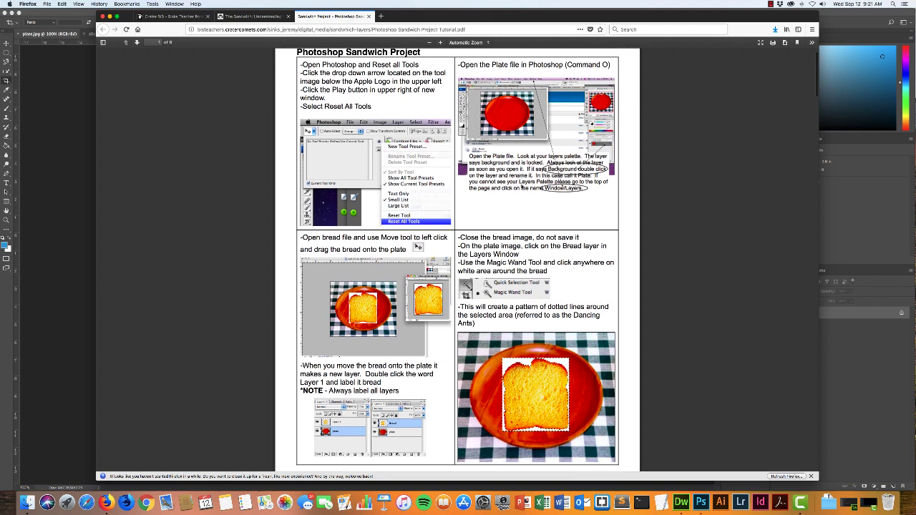
scroll(521, 187, down, 1)
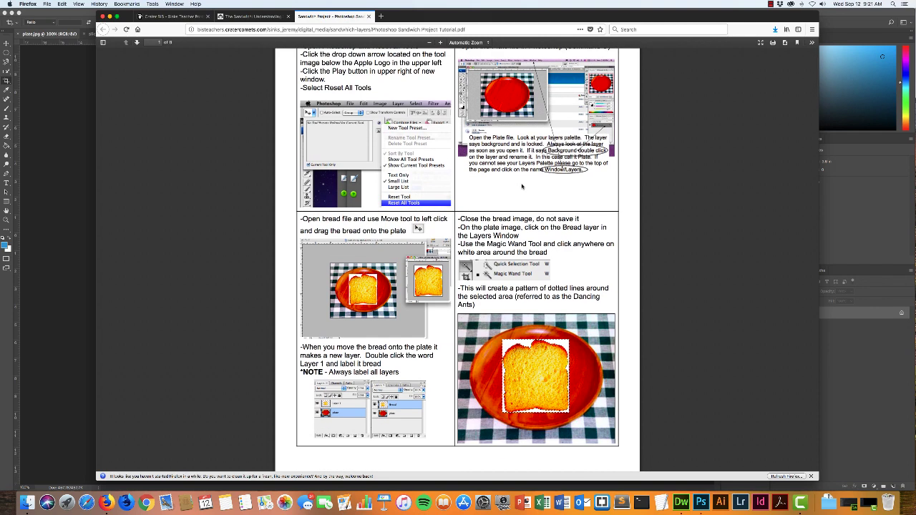
scroll(522, 187, down, 1)
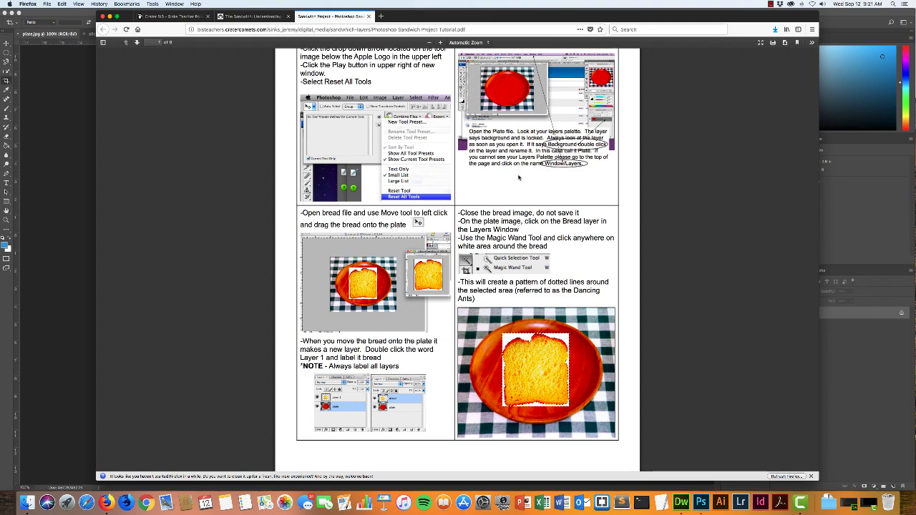
scroll(519, 176, down, 3)
scroll(519, 176, down, 1)
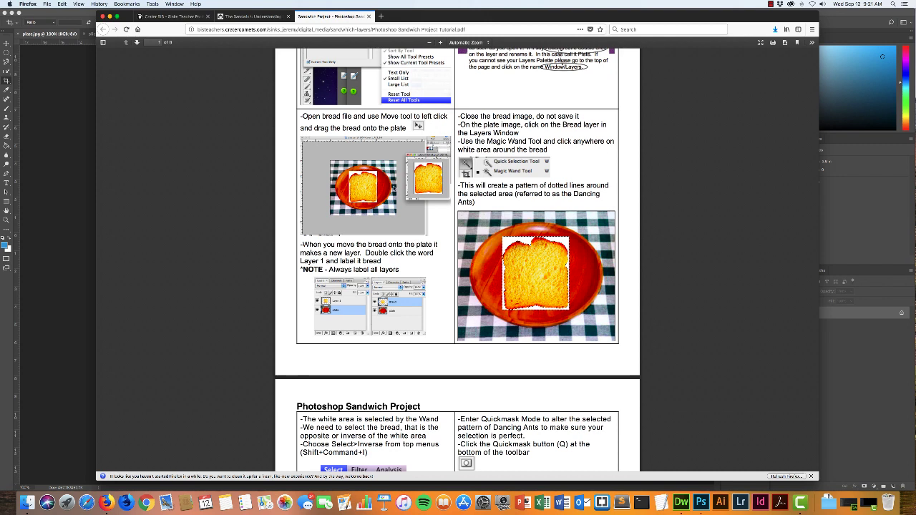
Switch to Photoshop and unlock the plate image's Background layer, accepting the Layer Style settings as they are.
key(super+Tab)
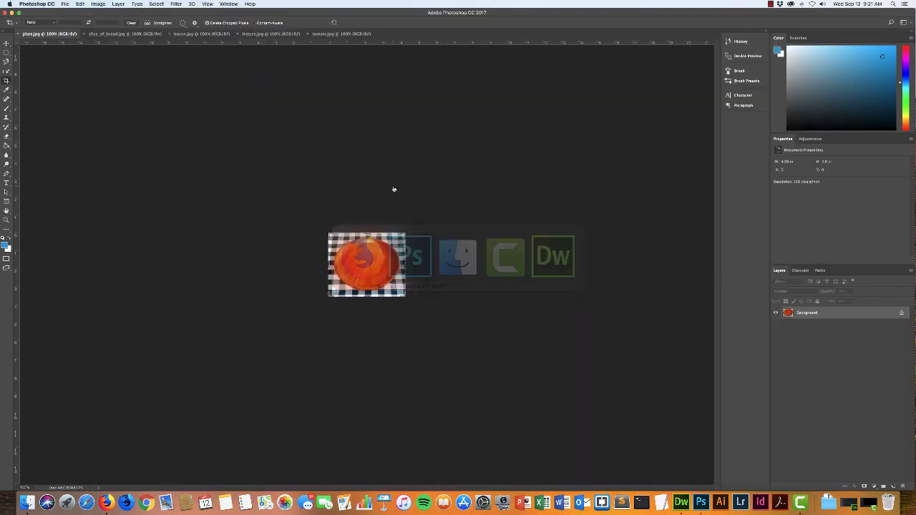
double_click(900, 314)
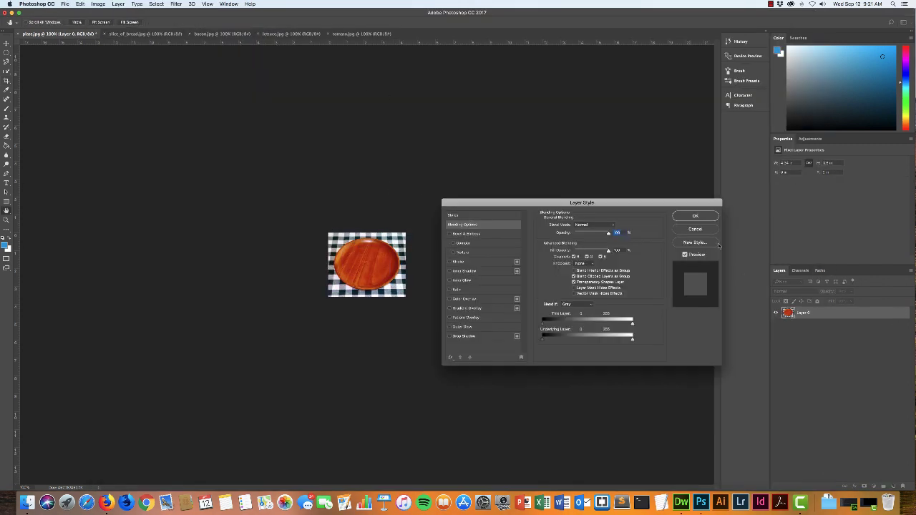
click(695, 215)
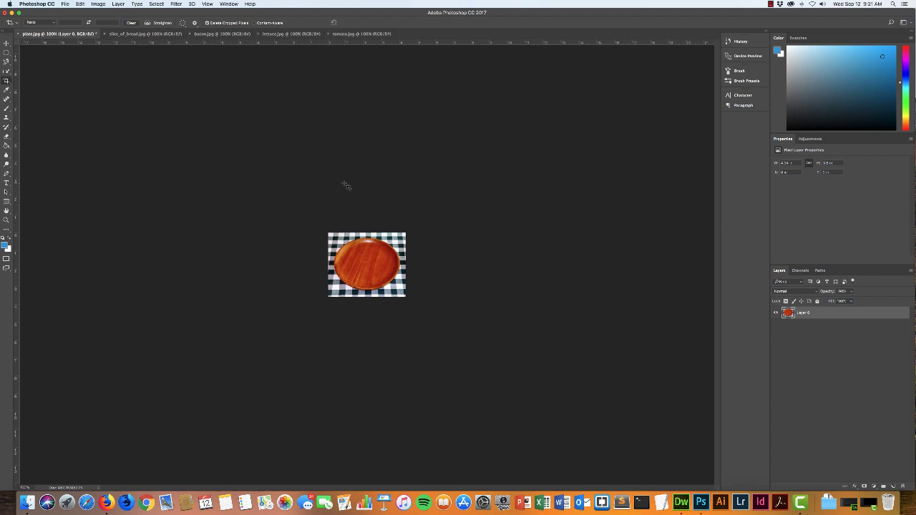
Enlarge the plate image's view, and unlock the Background layer of slice_of_bread.jpg.
key(c)
key(super+equal)
key(super+equal)
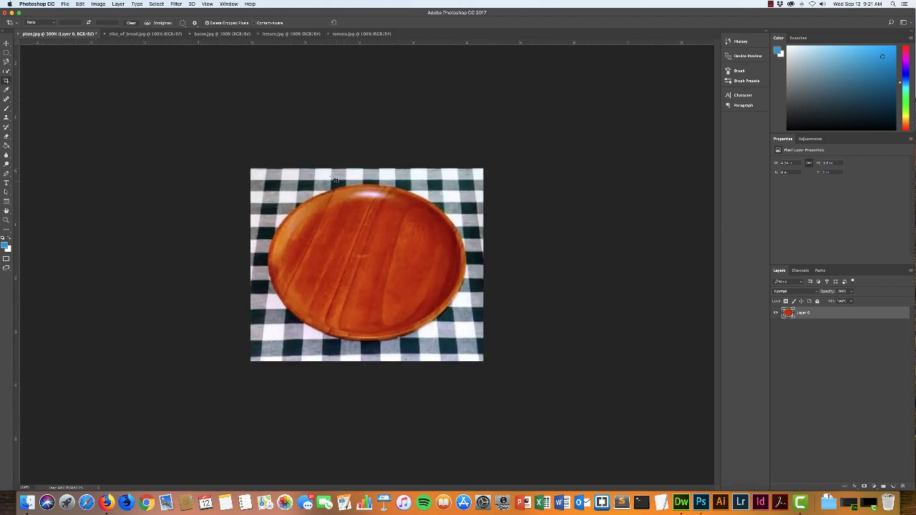
click(145, 34)
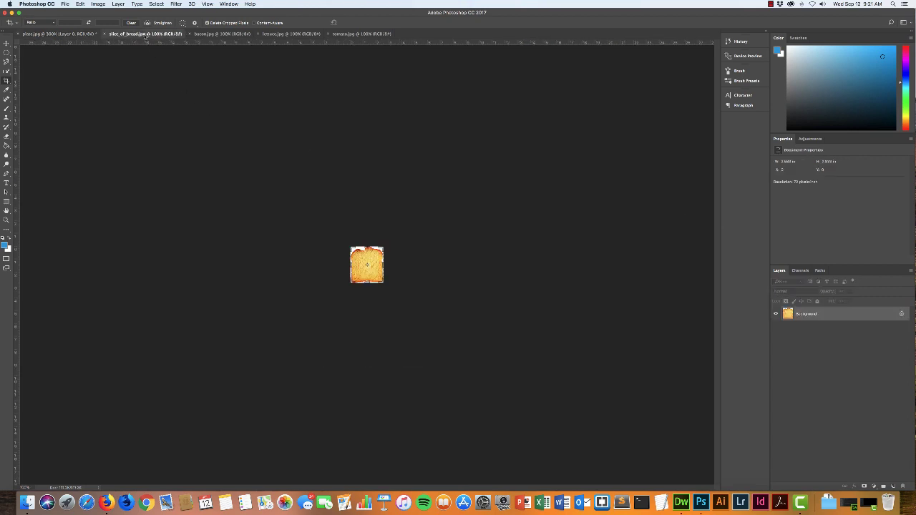
click(901, 313)
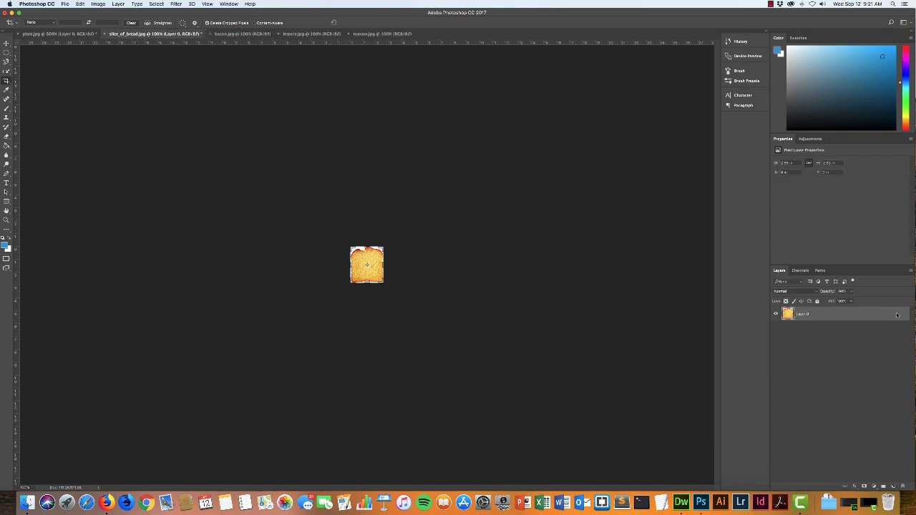
double_click(890, 315)
click(701, 216)
Move the bread layer from slice_of_bread.jpg into plate.jpg with the Move tool, centred on the wooden plate.
click(6, 43)
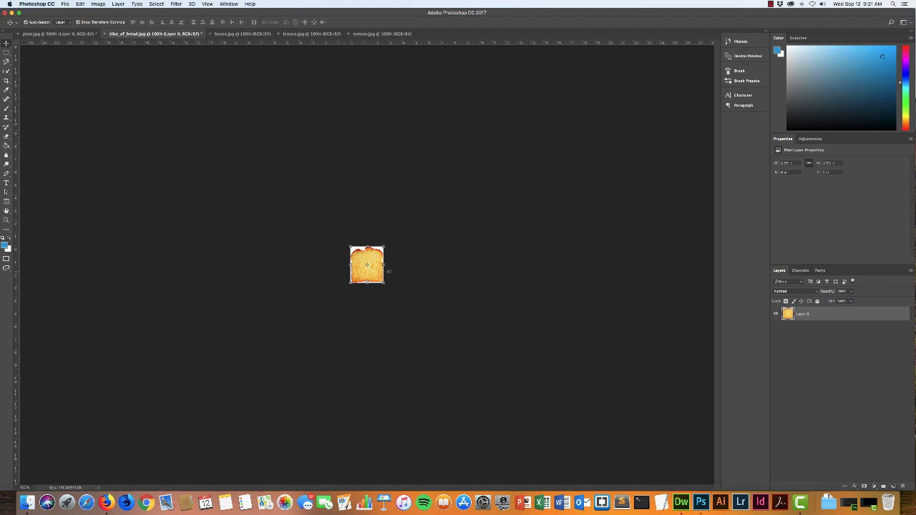
key(super+plus)
key(super+plus)
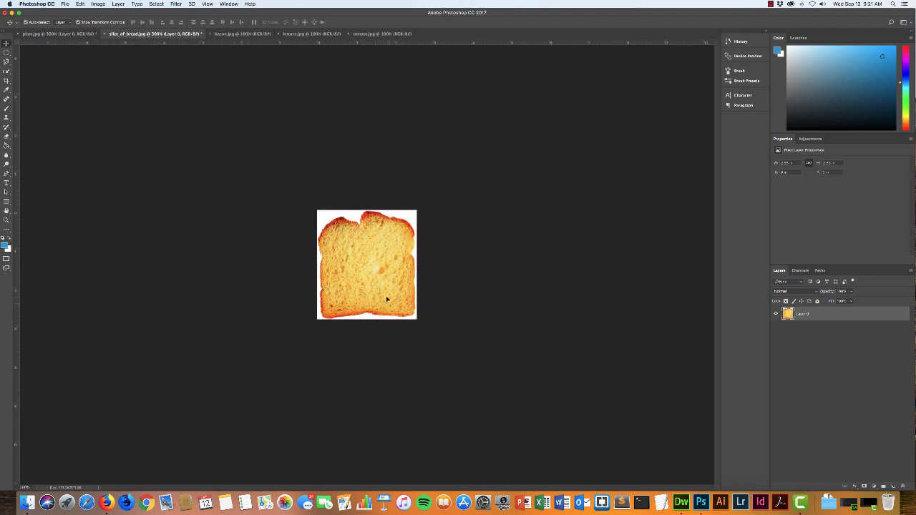
drag(386, 299, 51, 38)
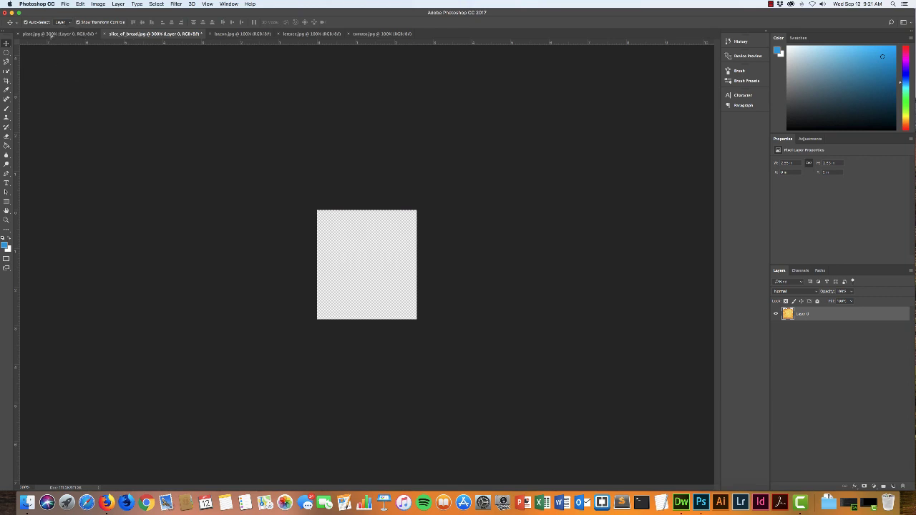
click(52, 34)
mouse_move(384, 274)
mouse_down()
mouse_move(385, 251)
mouse_move(391, 287)
mouse_move(380, 281)
mouse_move(387, 283)
mouse_up()
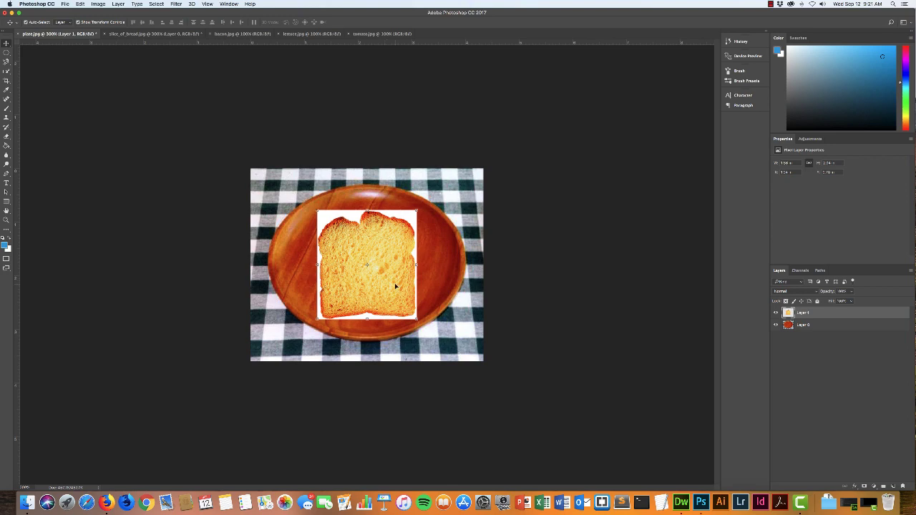
Rename the wooden plate's layer to Plate and the bread slice's layer to Bread.
key(super+Tab)
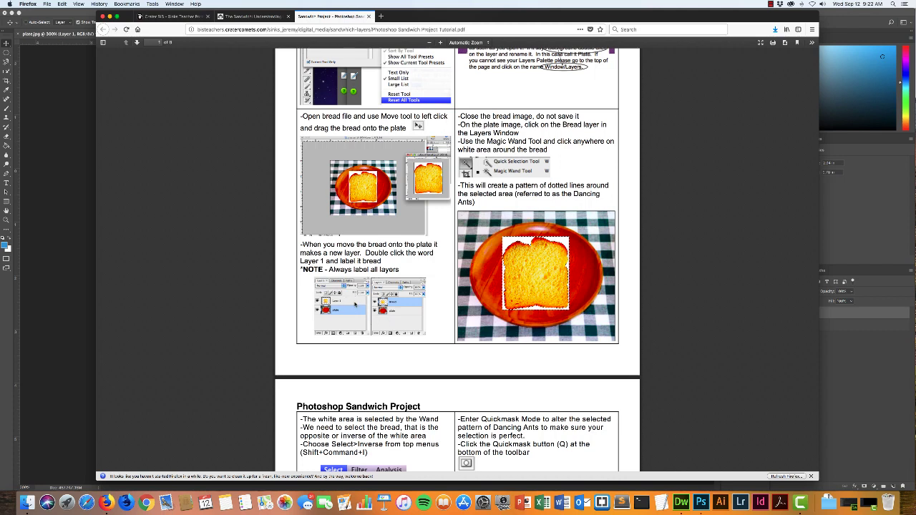
key(super+Tab)
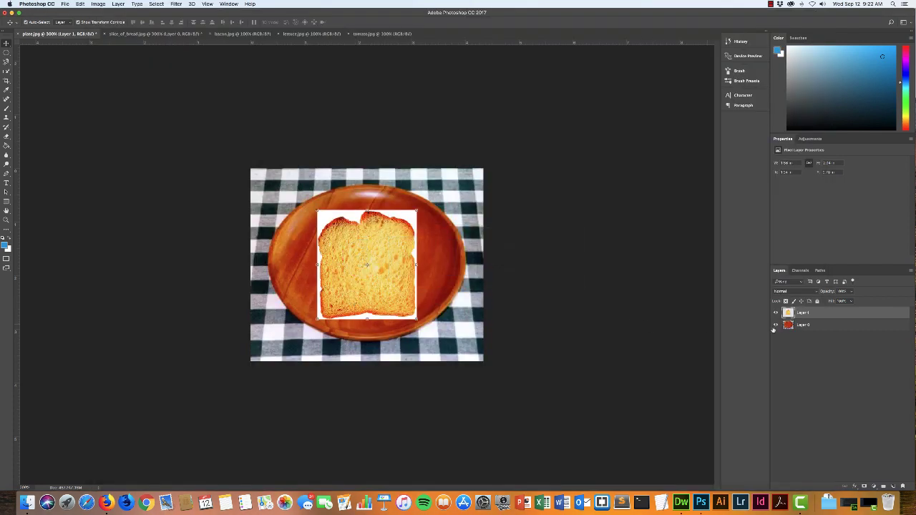
click(825, 326)
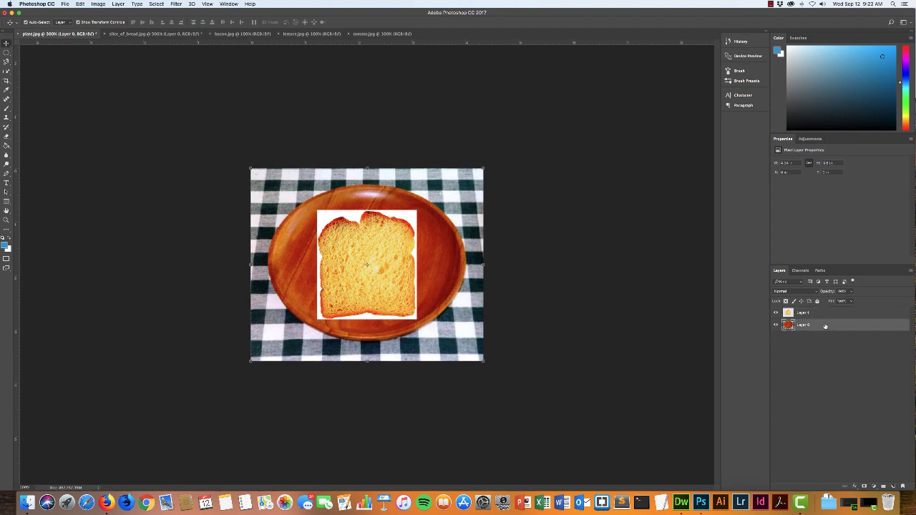
double_click(803, 325)
key(BackSpace)
click(802, 316)
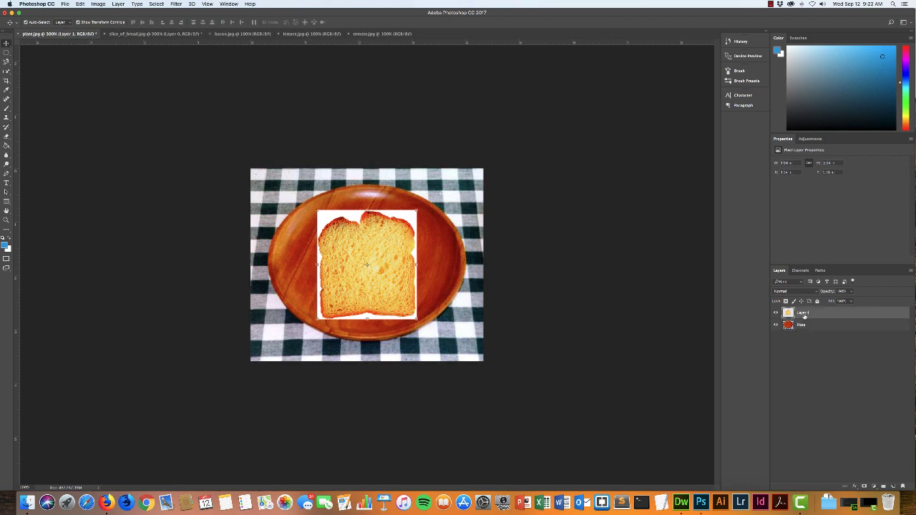
double_click(802, 313)
text(Bread)
key(Return)
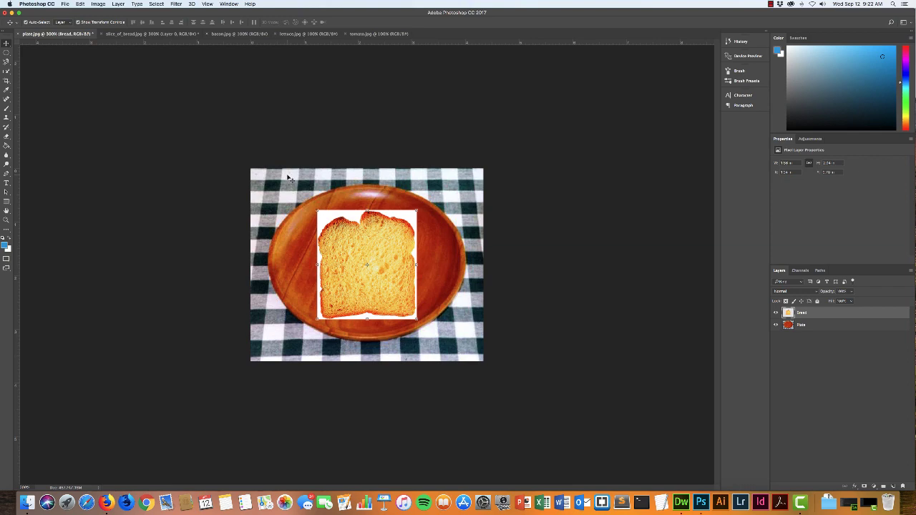
Switch to Firefox and read the tutorial's instructions on the Magic Wand, inverting the selection and entering Quickmask mode.
key(super+Tab)
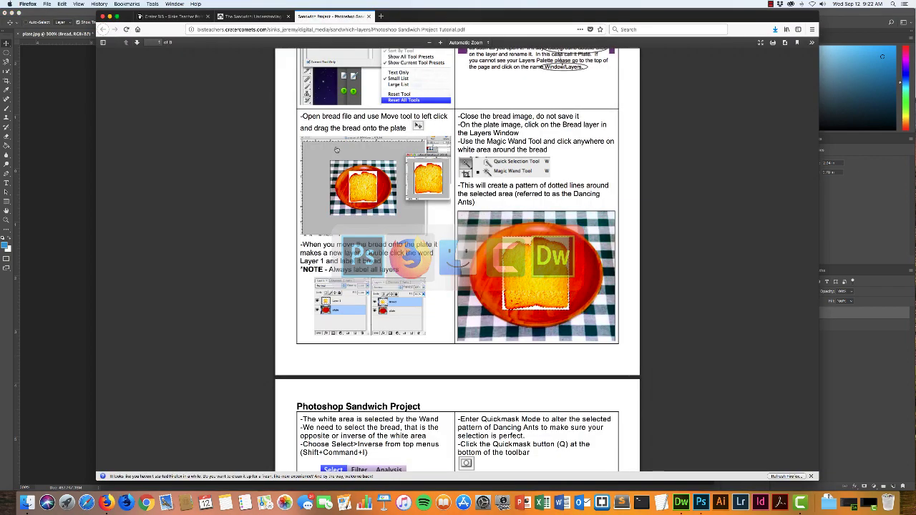
scroll(383, 207, up, 3)
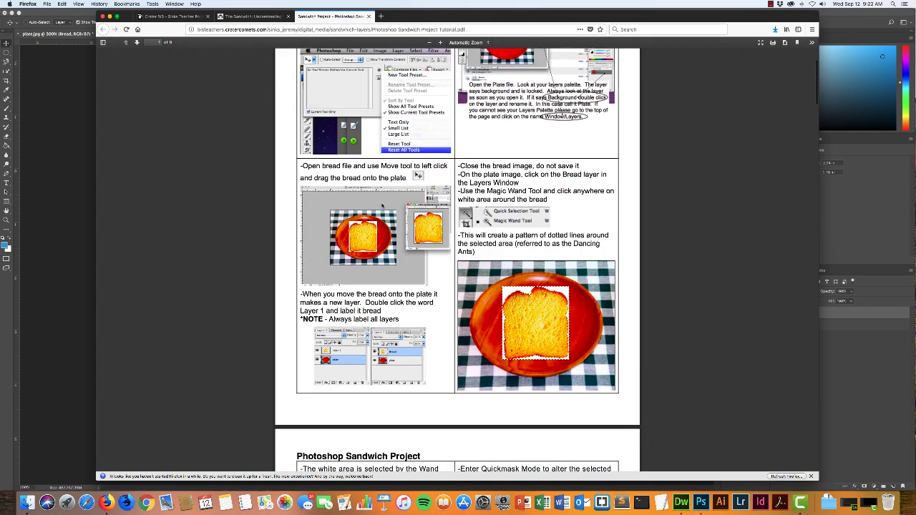
scroll(385, 219, down, 2)
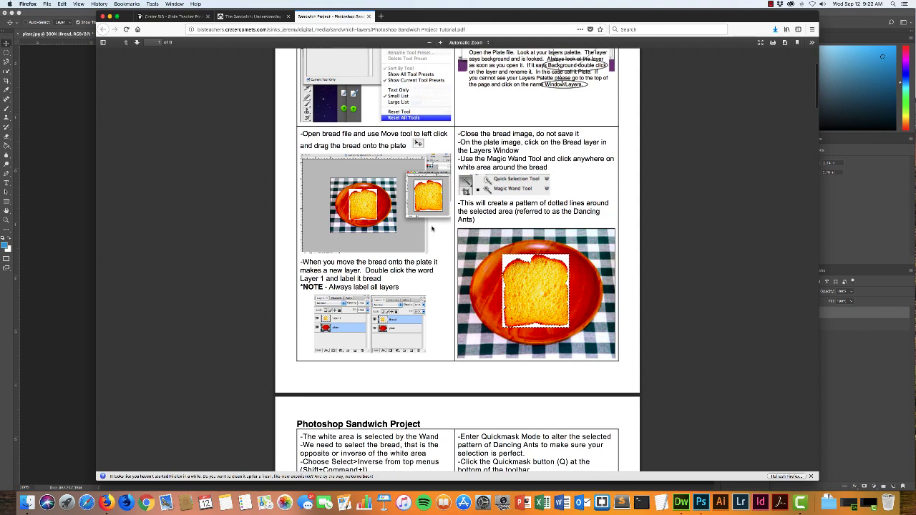
scroll(526, 226, down, 3)
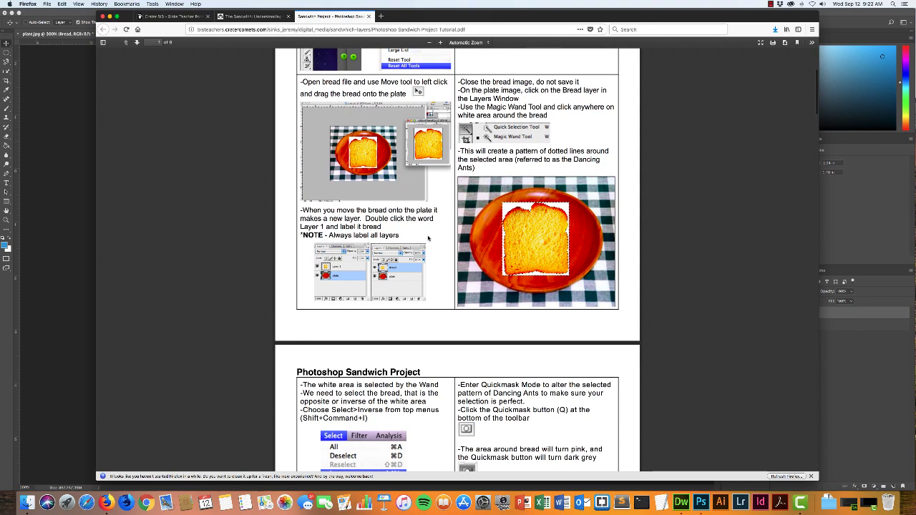
scroll(526, 226, down, 10)
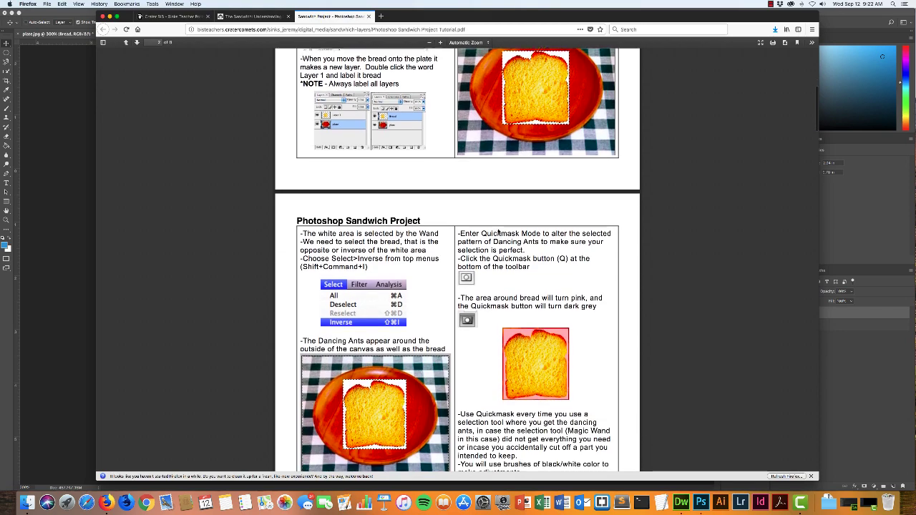
scroll(497, 229, down, 3)
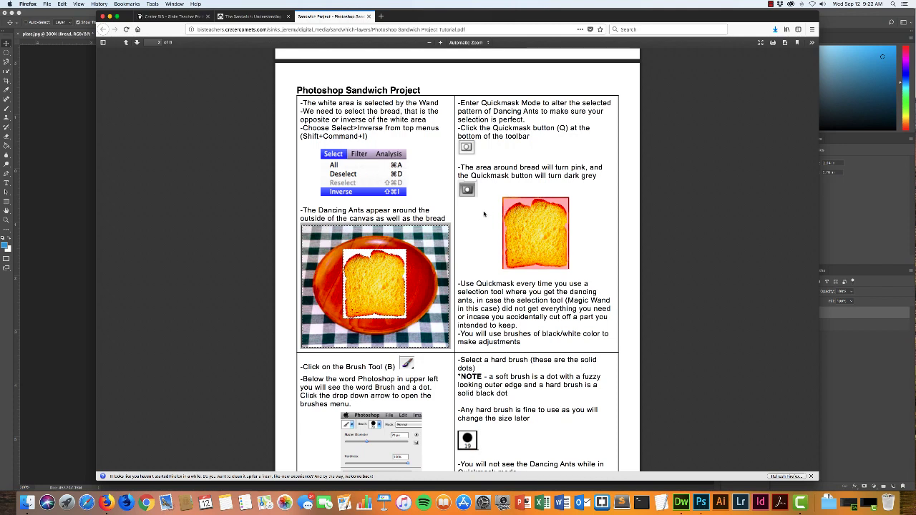
Switch to Photoshop and hide the white area around the bread with a layer mask made from an inverted Magic Wand selection.
key(super+Tab)
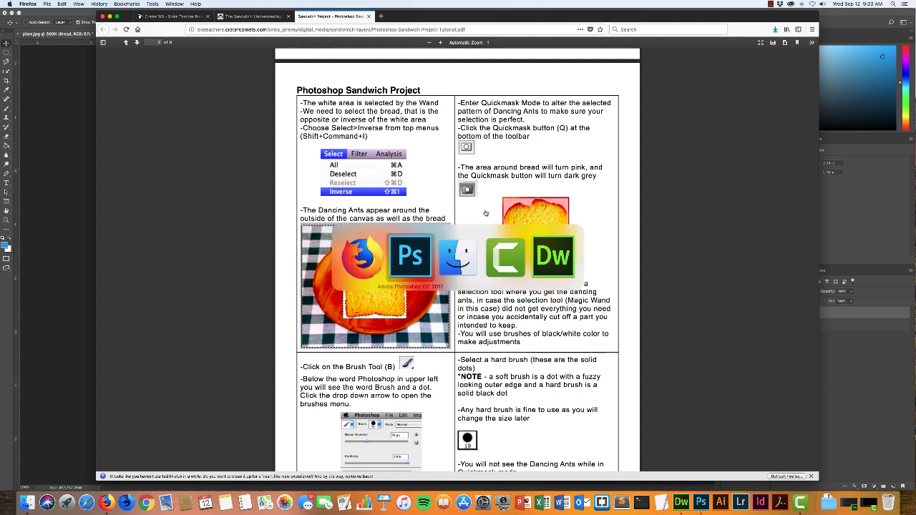
click(6, 72)
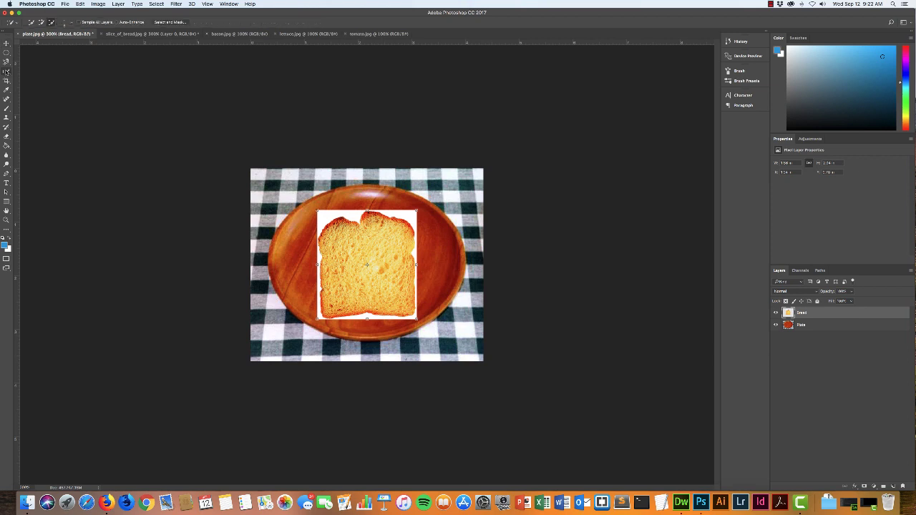
click(33, 78)
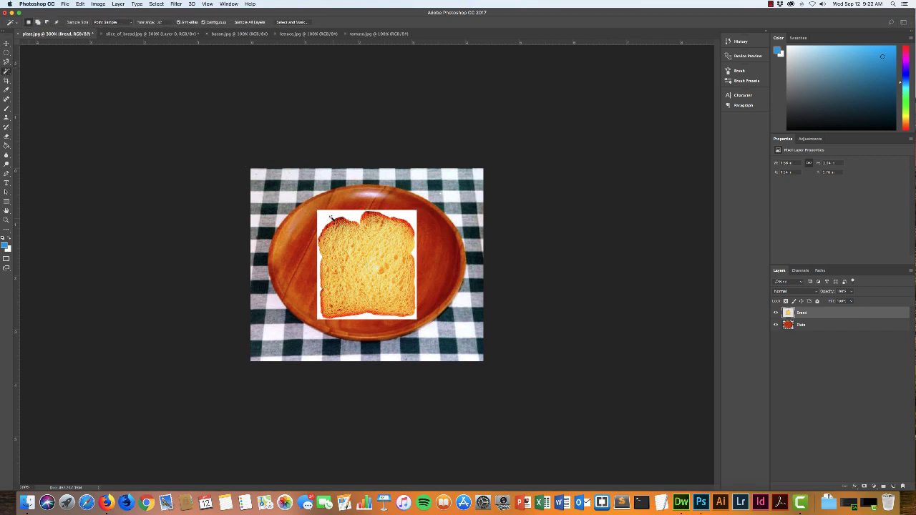
click(325, 219)
click(158, 4)
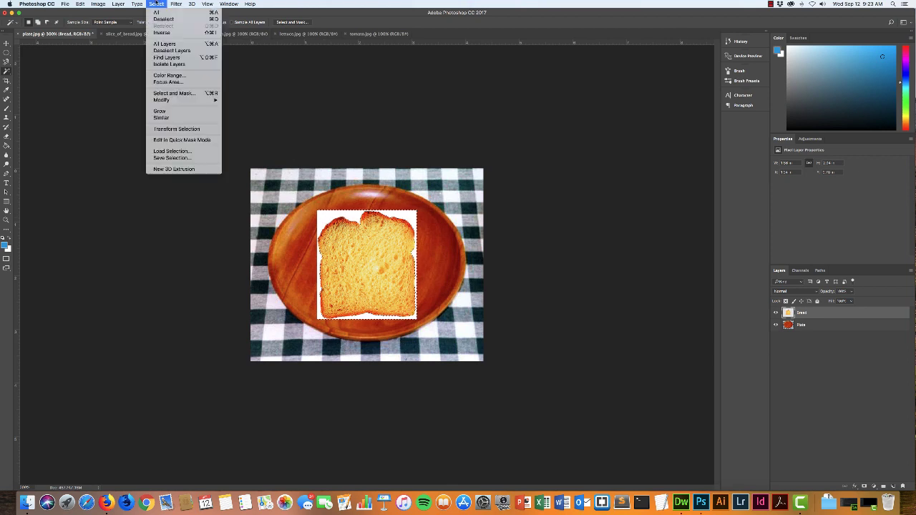
click(161, 32)
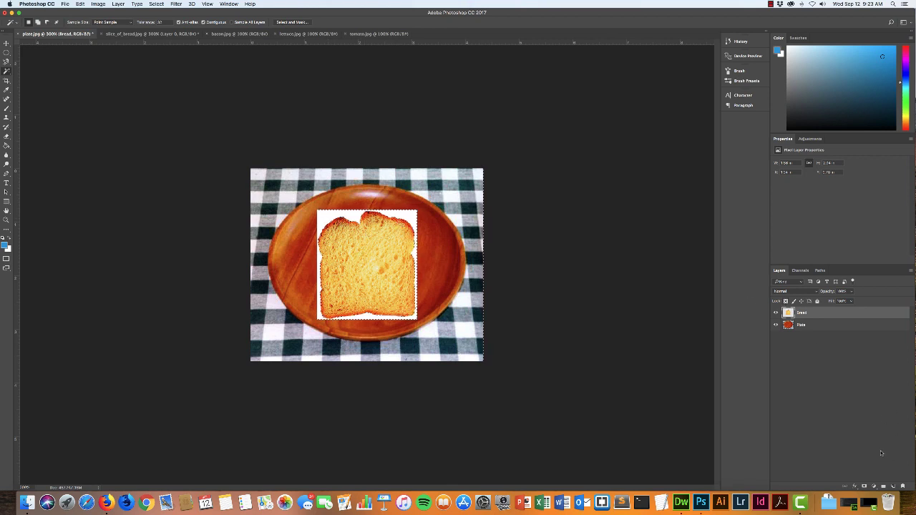
click(864, 487)
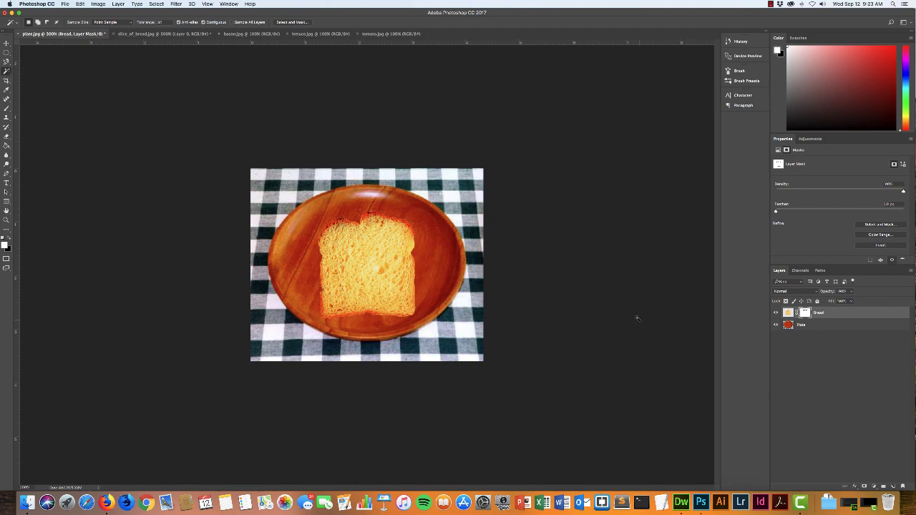
Switch to Firefox and read the tutorial's instructions on Quickmask adjustments, the Brush Tool and choosing a hard brush.
key(super+Tab)
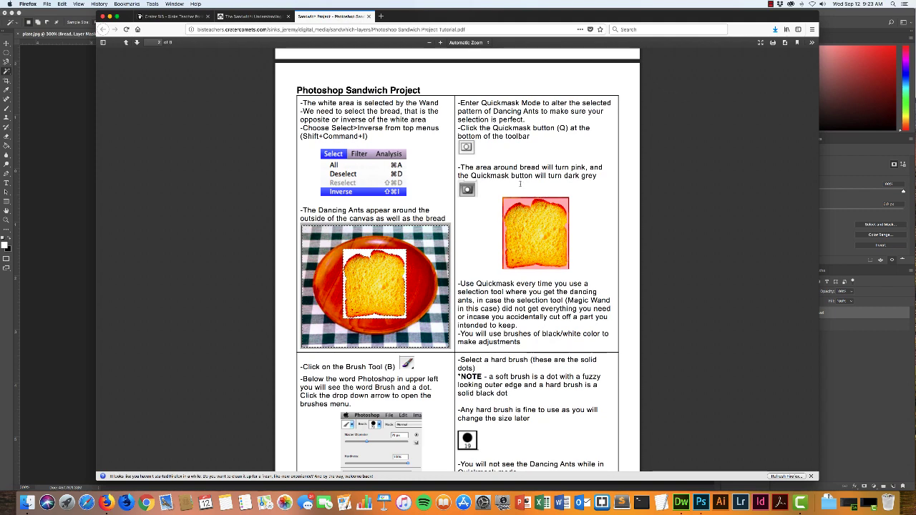
scroll(475, 126, down, 1)
scroll(520, 168, down, 2)
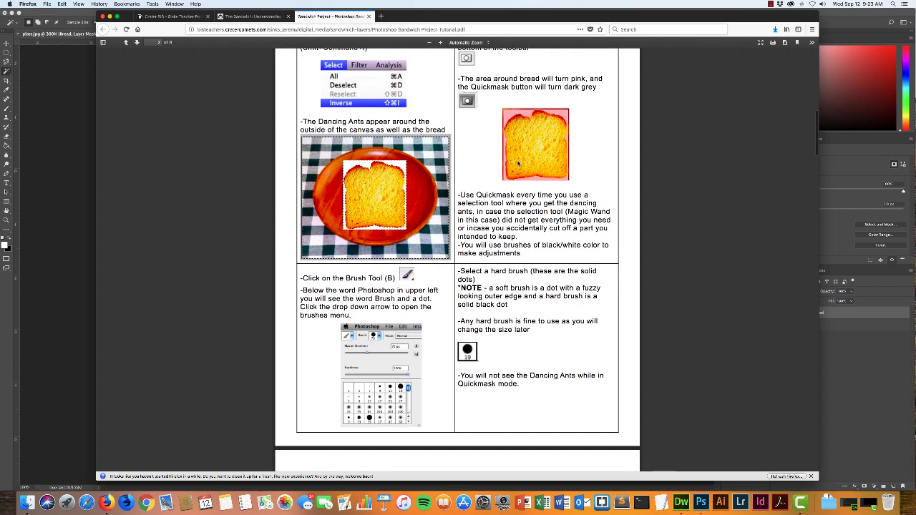
scroll(526, 203, down, 1)
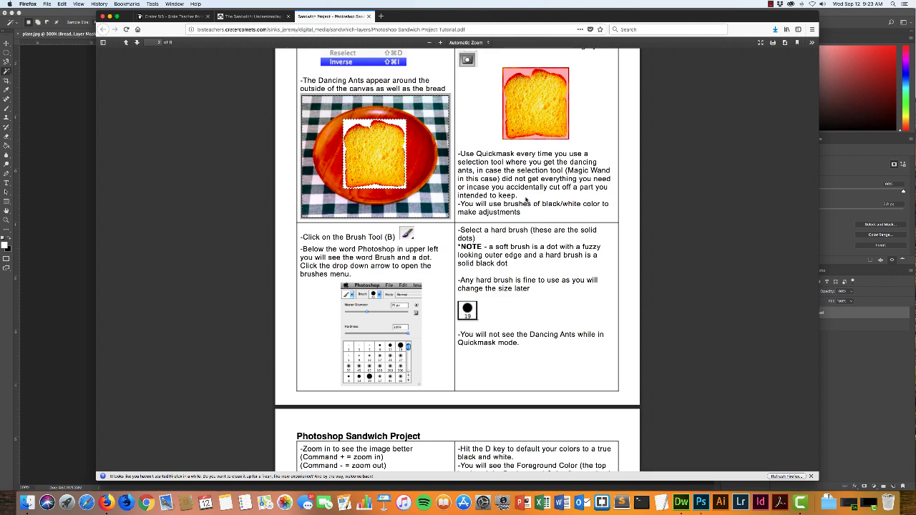
scroll(527, 202, up, 1)
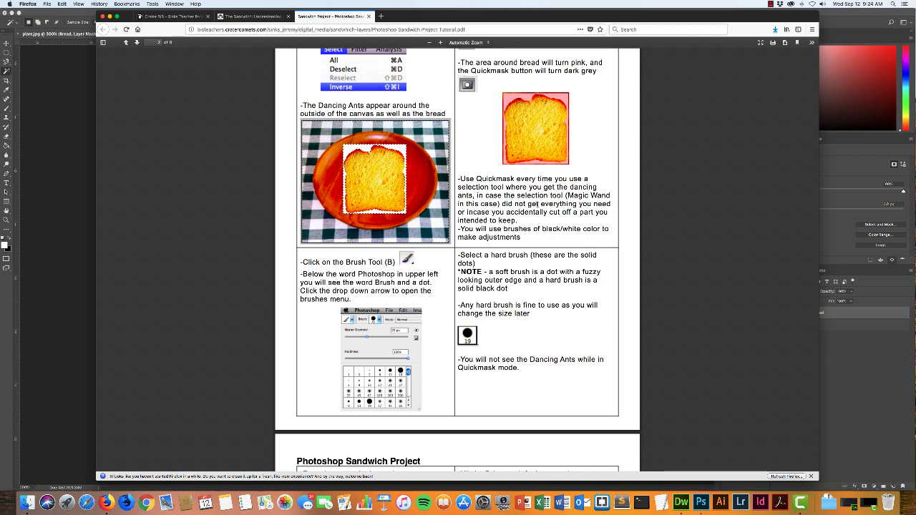
scroll(537, 206, down, 2)
scroll(537, 206, down, 2)
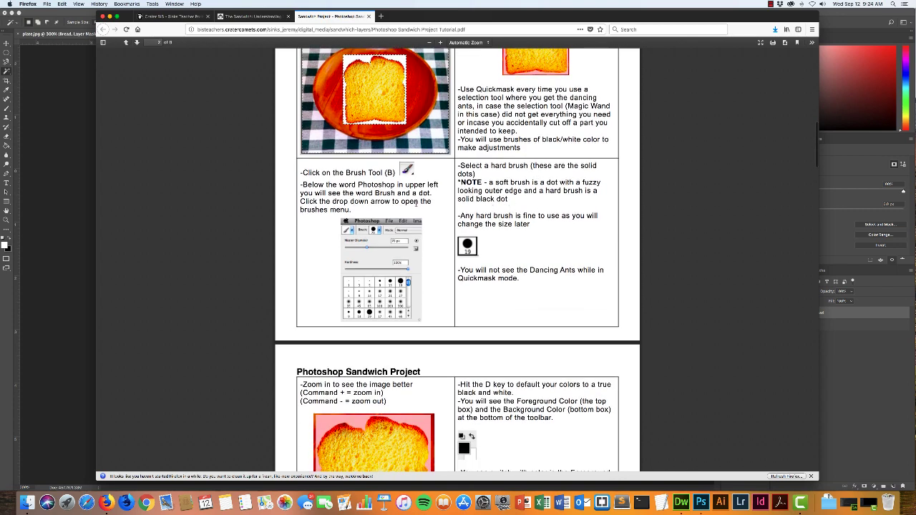
scroll(396, 220, down, 2)
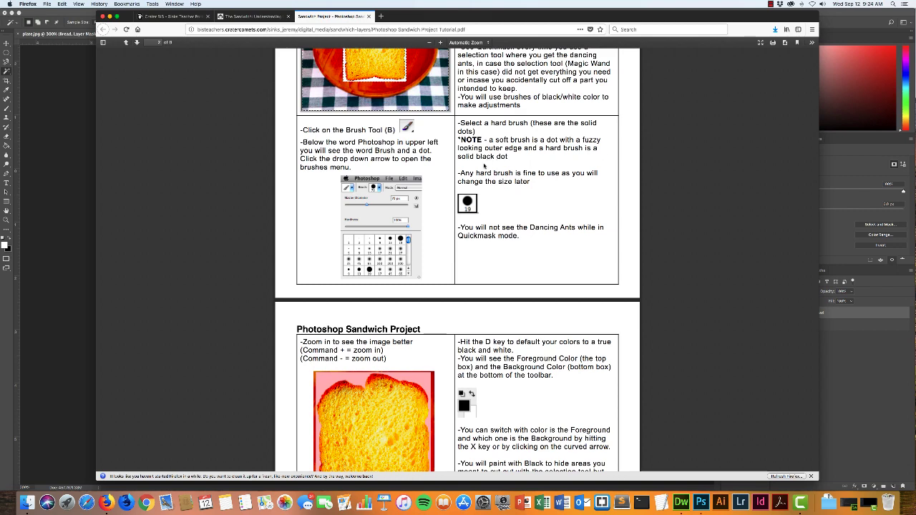
scroll(489, 166, down, 2)
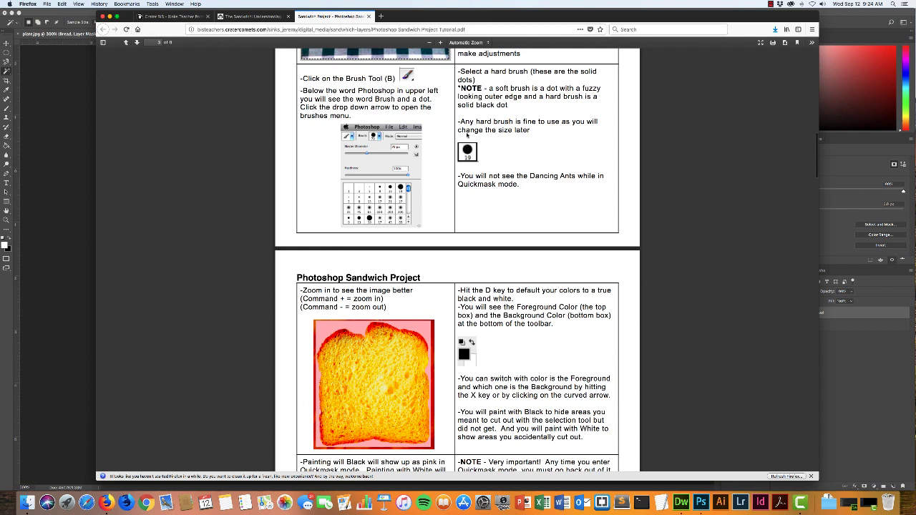
Switch to Photoshop and choose the soft round 100 px preset for the Brush tool.
click(701, 503)
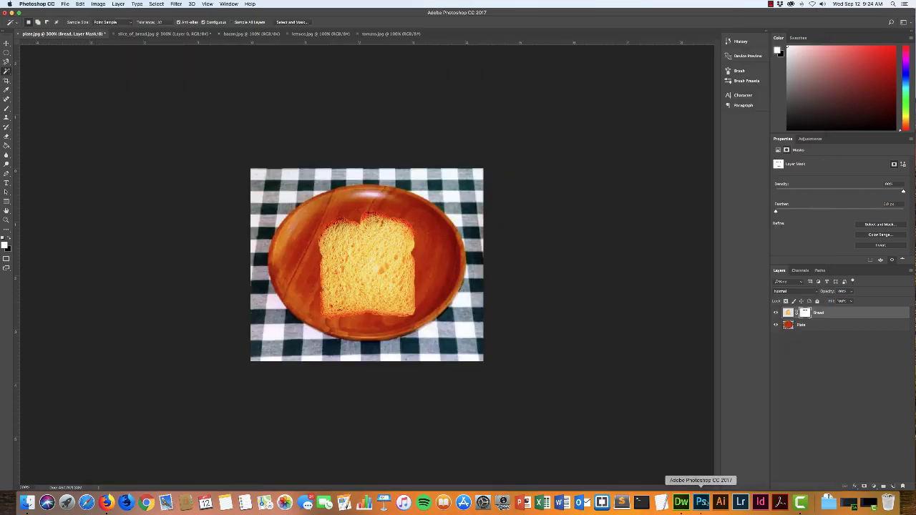
click(6, 108)
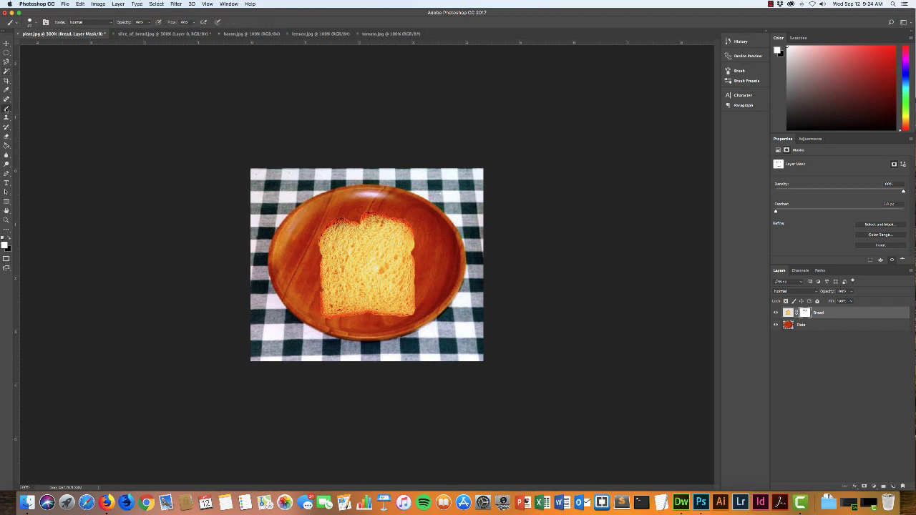
click(38, 24)
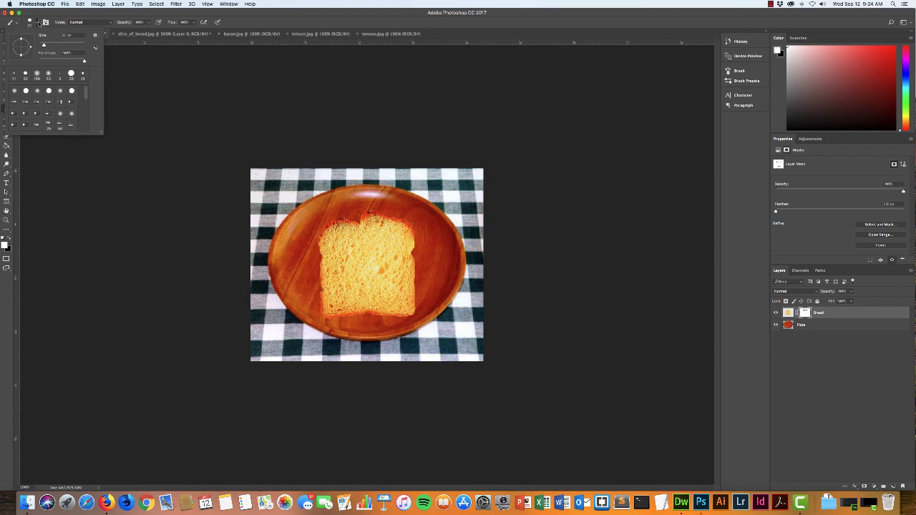
click(36, 75)
Switch to Firefox and read the tutorial's instructions on zooming in, default black and white colors, and painting to hide or show areas.
key(super+Tab)
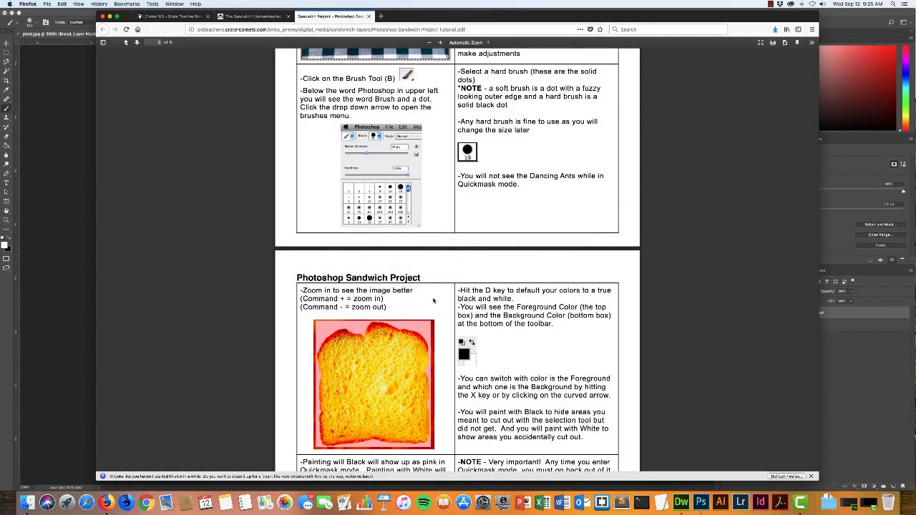
scroll(439, 243, up, 2)
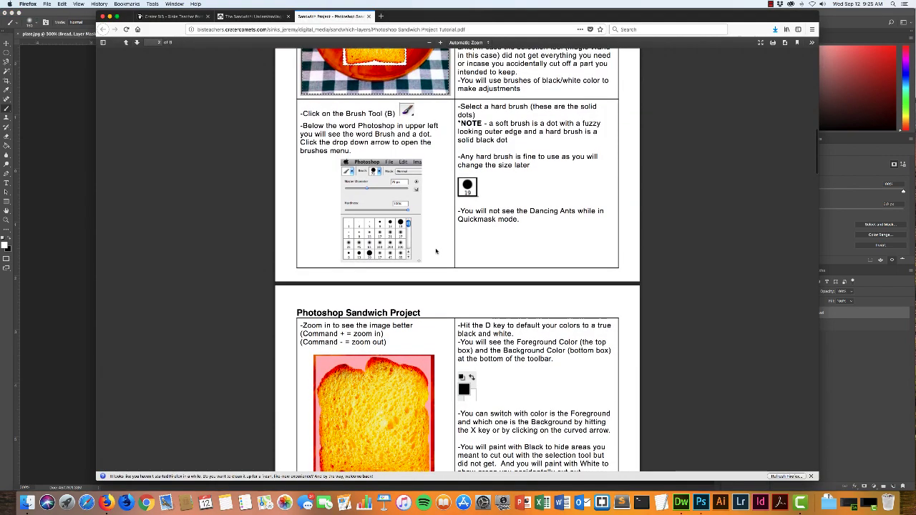
scroll(436, 251, down, 5)
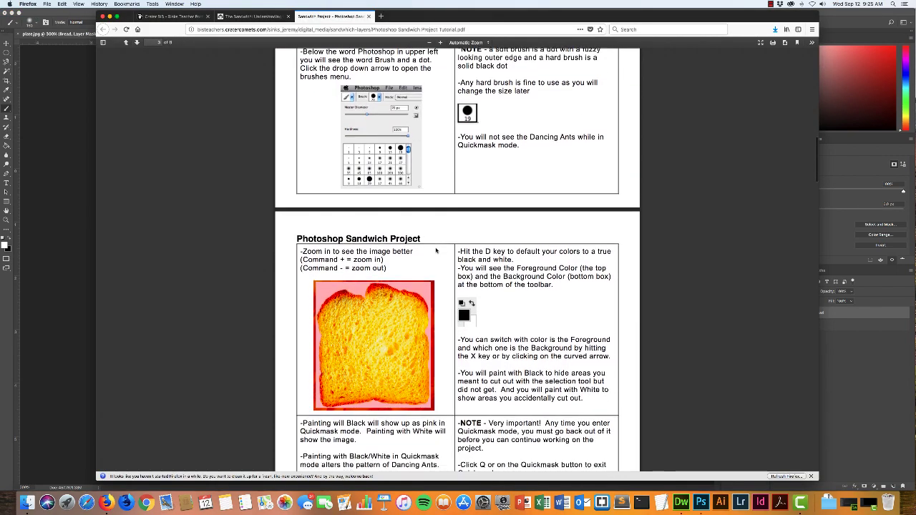
scroll(435, 250, down, 2)
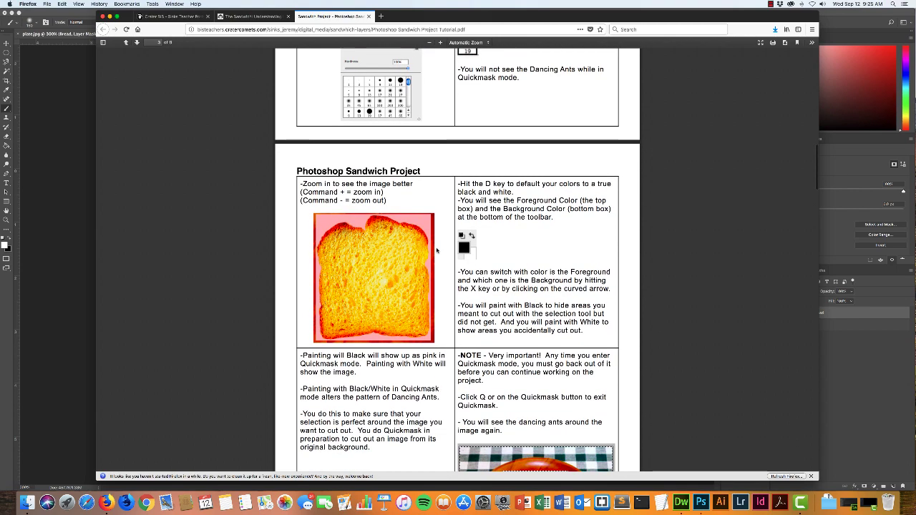
scroll(436, 248, down, 3)
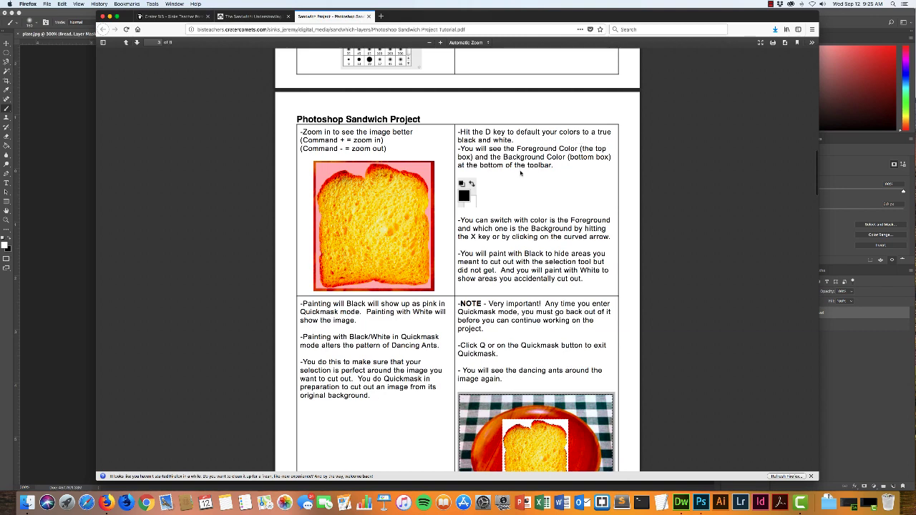
scroll(515, 176, down, 1)
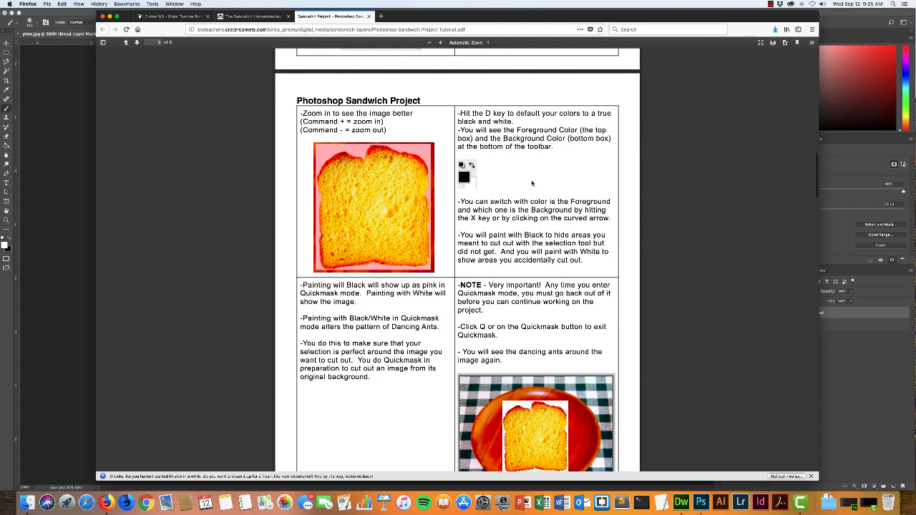
key(super+Tab)
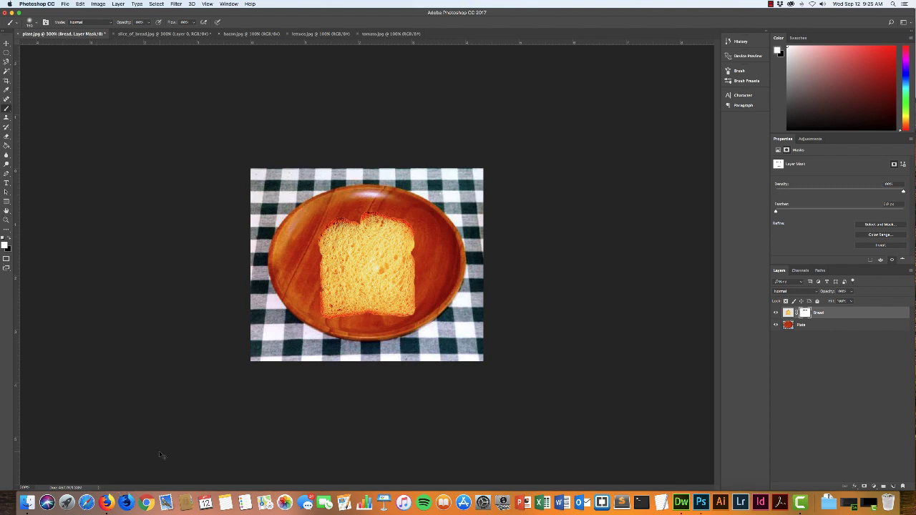
key(super+Tab)
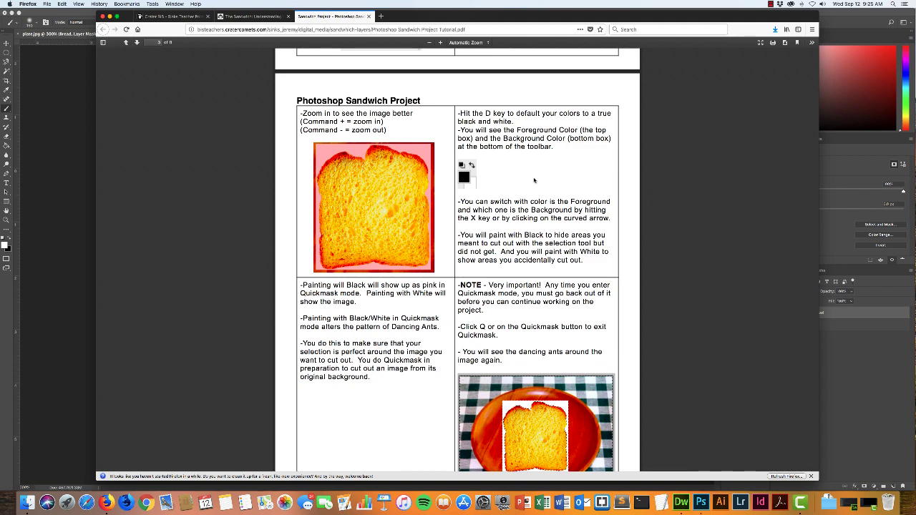
scroll(530, 188, down, 1)
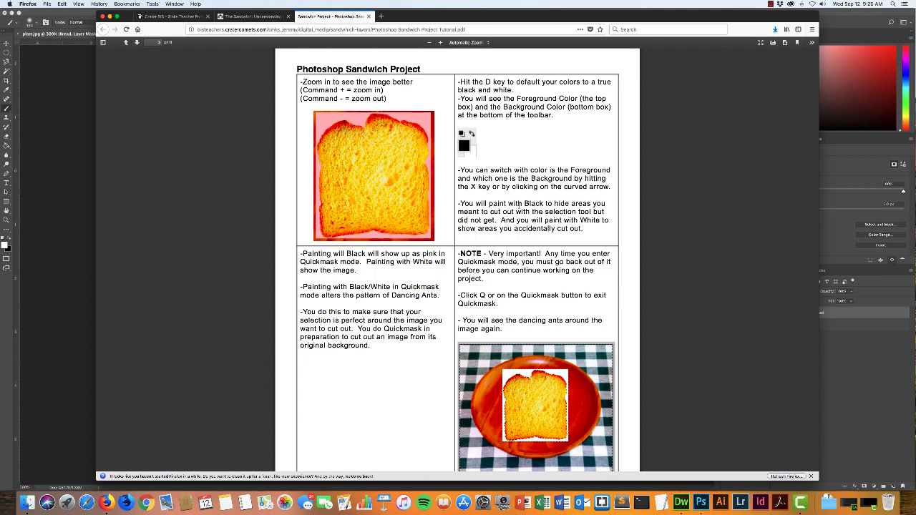
Switch to Photoshop and try painting white on the bread's layer mask around the slice, then undo the strokes.
key(super+Tab)
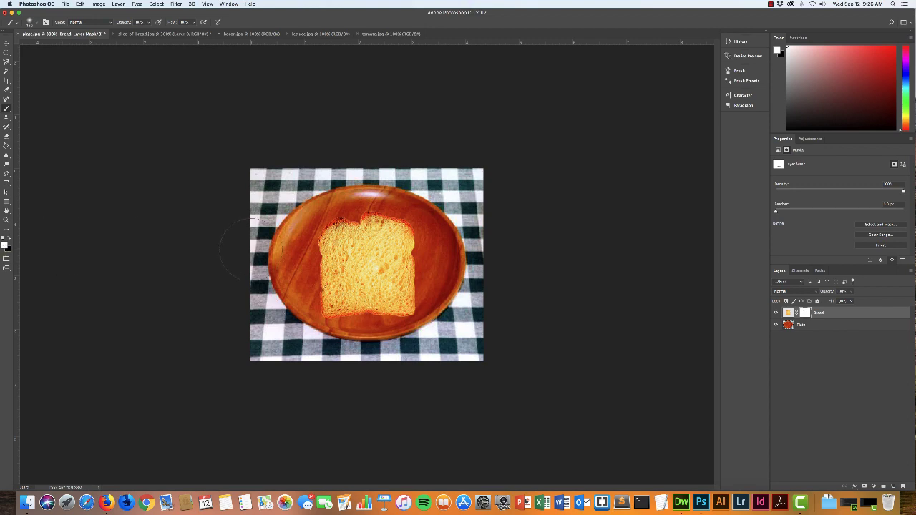
key(super+equal)
key(super+equal)
key(super+equal)
key(super+equal)
key(super+equal)
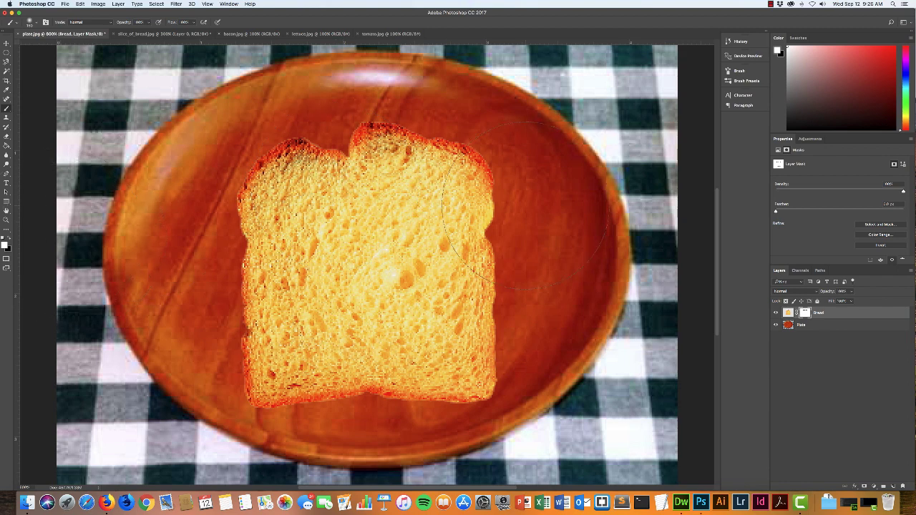
click(413, 151)
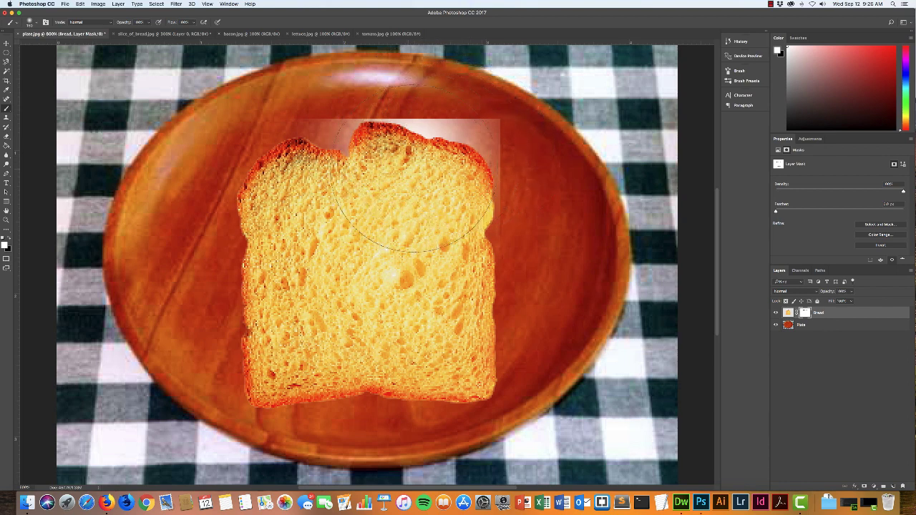
mouse_move(414, 191)
mouse_down()
mouse_move(358, 165)
mouse_move(300, 158)
mouse_move(343, 213)
mouse_up()
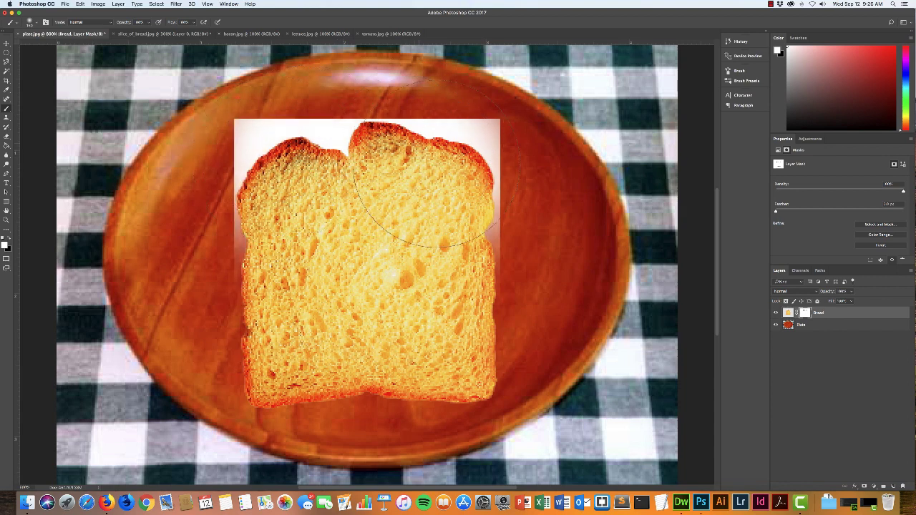
mouse_move(422, 176)
mouse_down()
mouse_move(456, 249)
mouse_move(446, 345)
mouse_move(403, 401)
mouse_move(299, 399)
mouse_move(278, 340)
mouse_move(278, 220)
mouse_move(294, 155)
mouse_move(417, 156)
mouse_move(464, 225)
mouse_move(469, 358)
mouse_move(354, 390)
mouse_move(473, 172)
mouse_up()
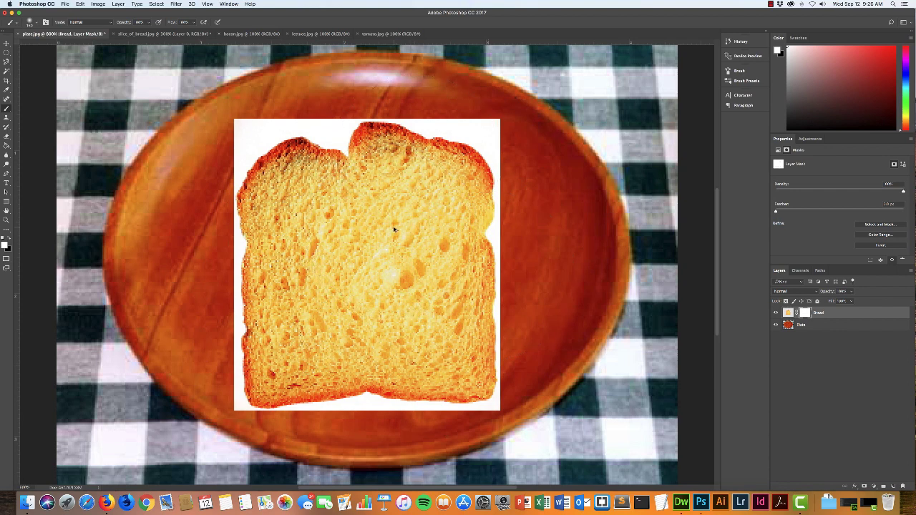
key(super+alt+z)
key(super+alt+z)
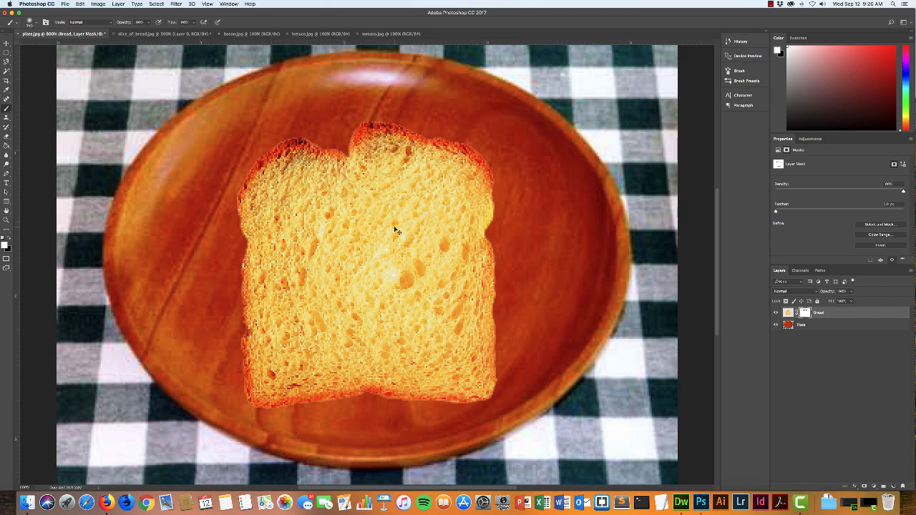
Switch to Firefox and read the tutorial's instructions on exiting Quickmask, adding a Layer Mask and resizing the bread with Transform.
key(super+Tab)
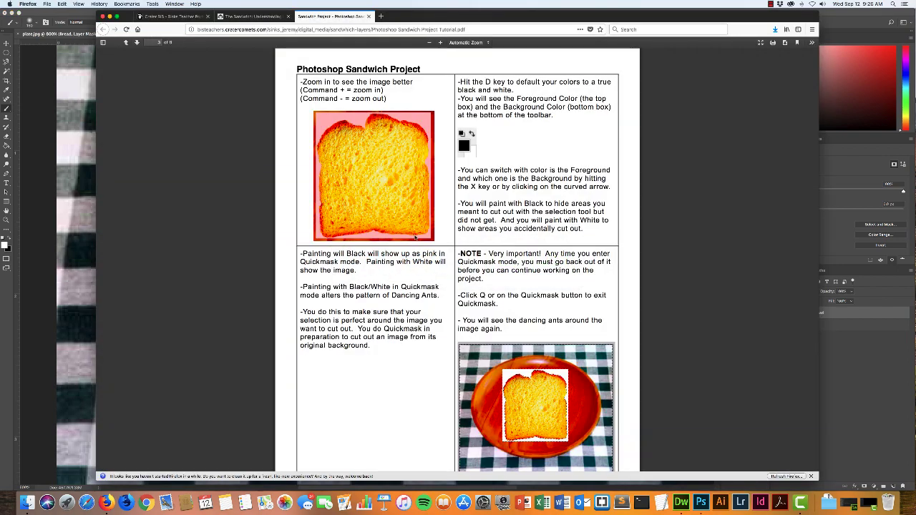
scroll(414, 236, down, 3)
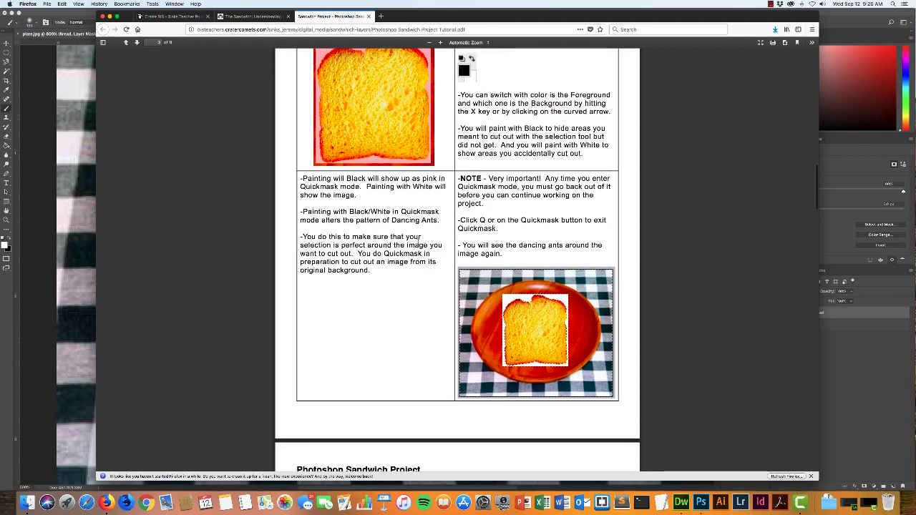
scroll(418, 239, down, 1)
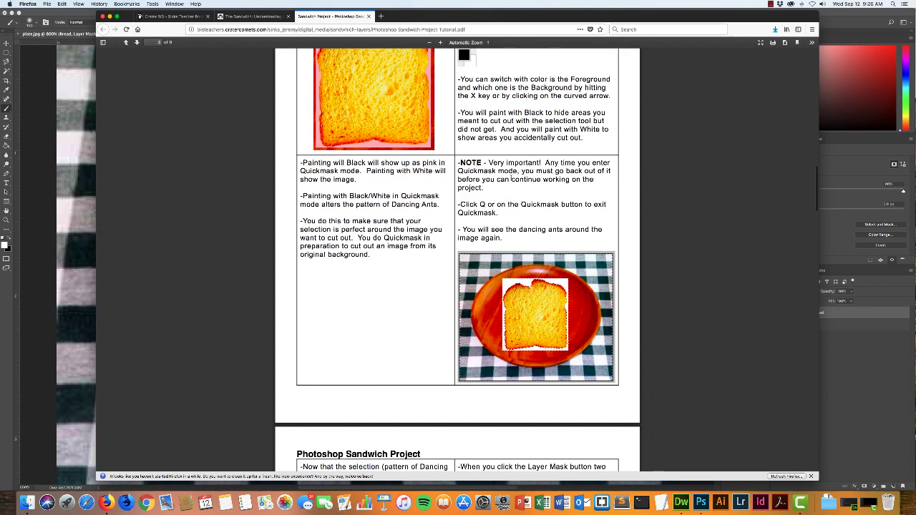
scroll(511, 178, down, 10)
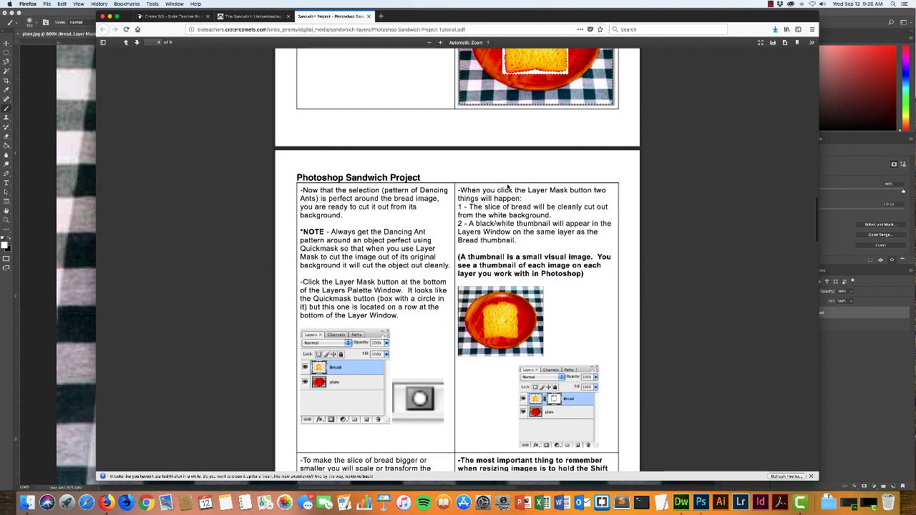
scroll(508, 184, down, 3)
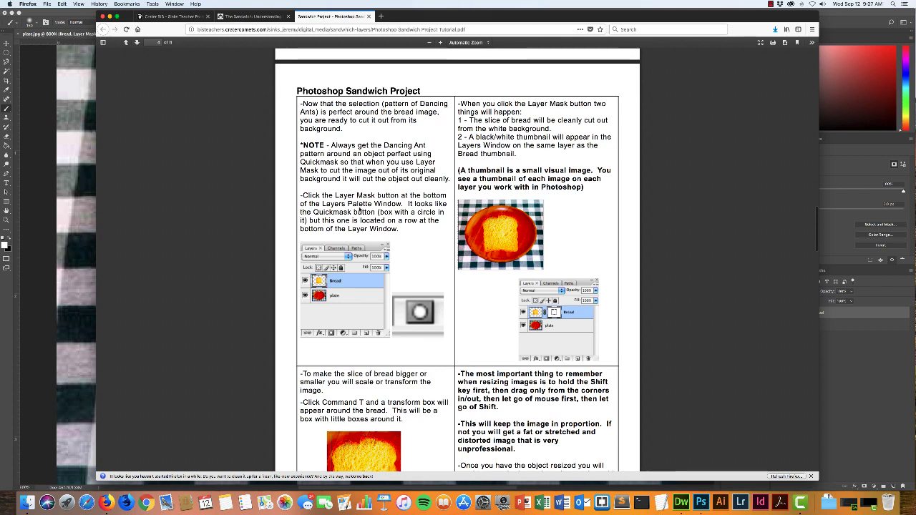
scroll(360, 210, down, 4)
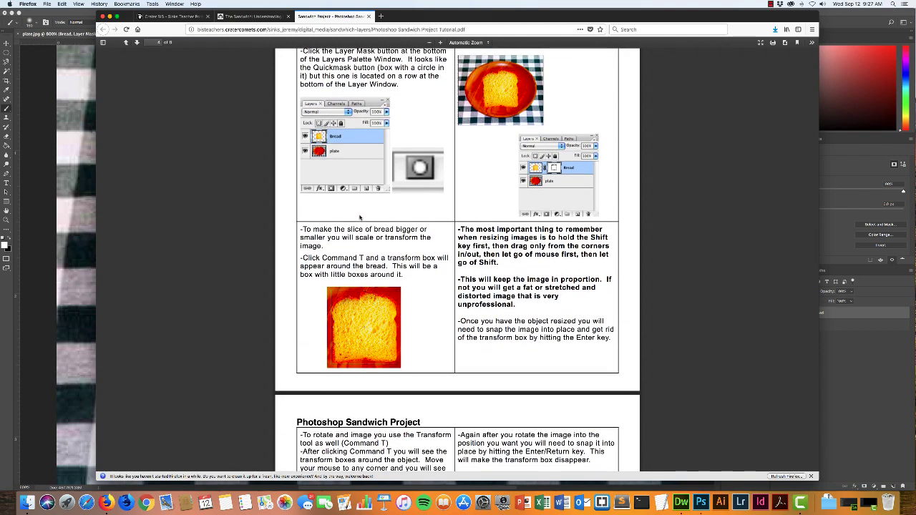
scroll(358, 214, down, 1)
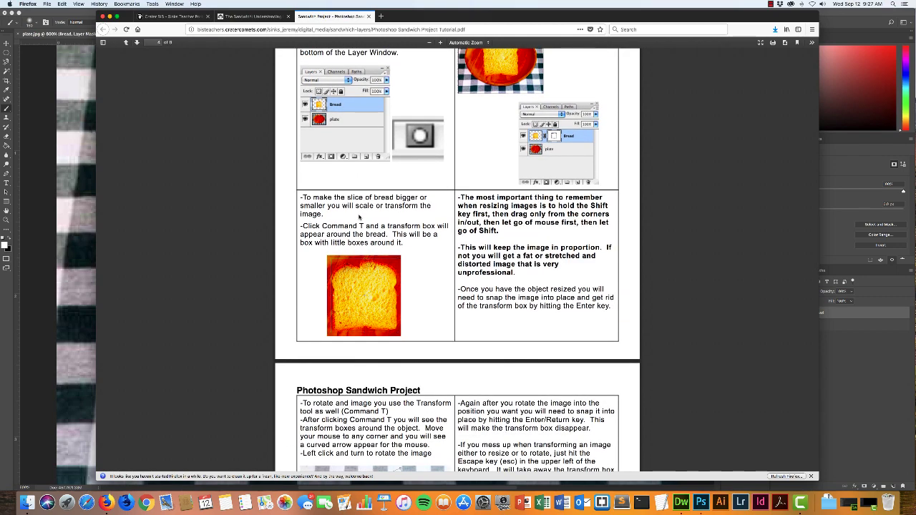
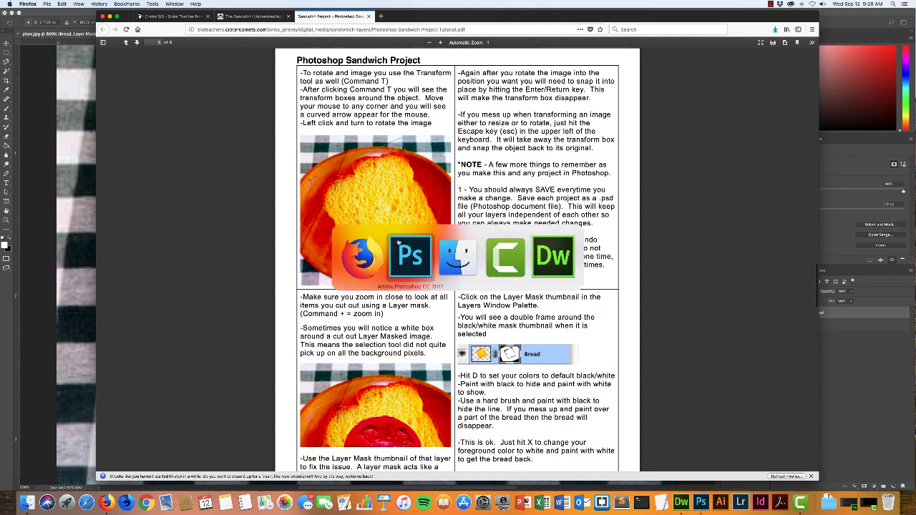
Switch to Photoshop and transform the bread slice, rotating it about 31° counterclockwise and scaling it to about 73% in the plate's upper-left area.
key(super+Tab)
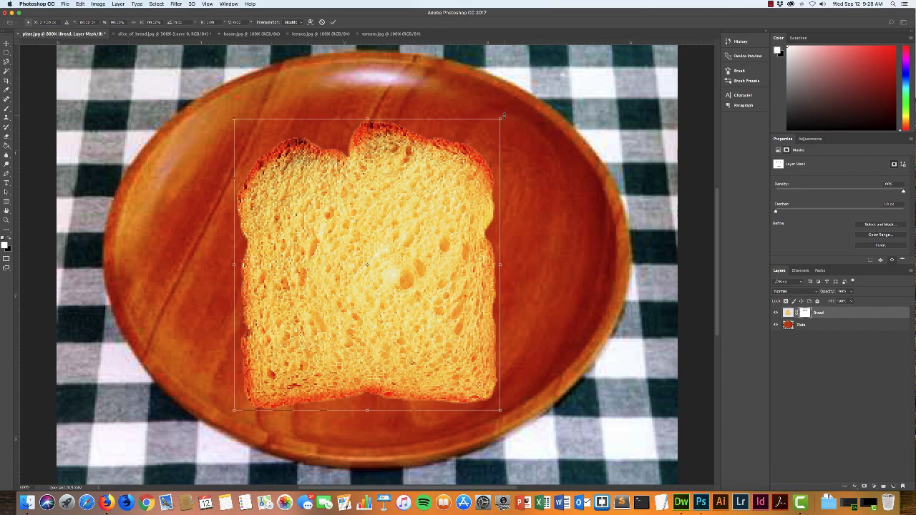
drag(503, 116, 400, 98)
drag(438, 271, 401, 250)
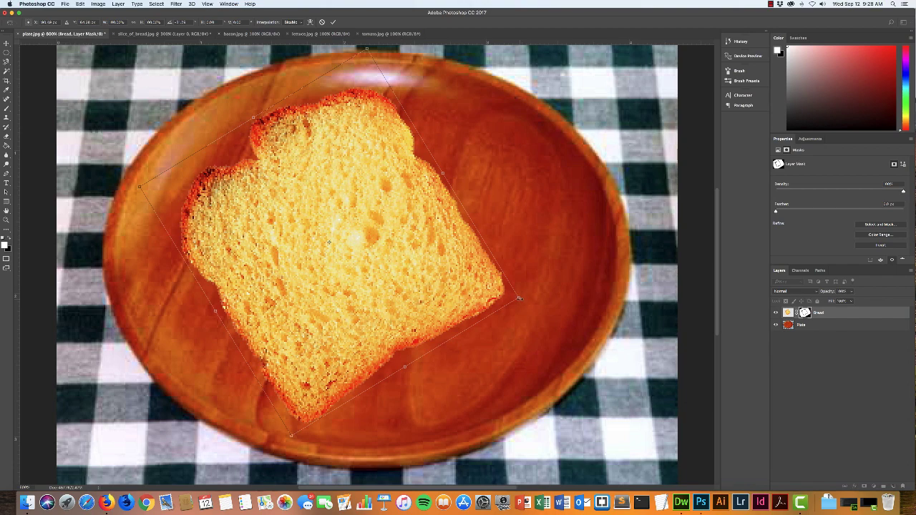
drag(520, 298, 421, 249)
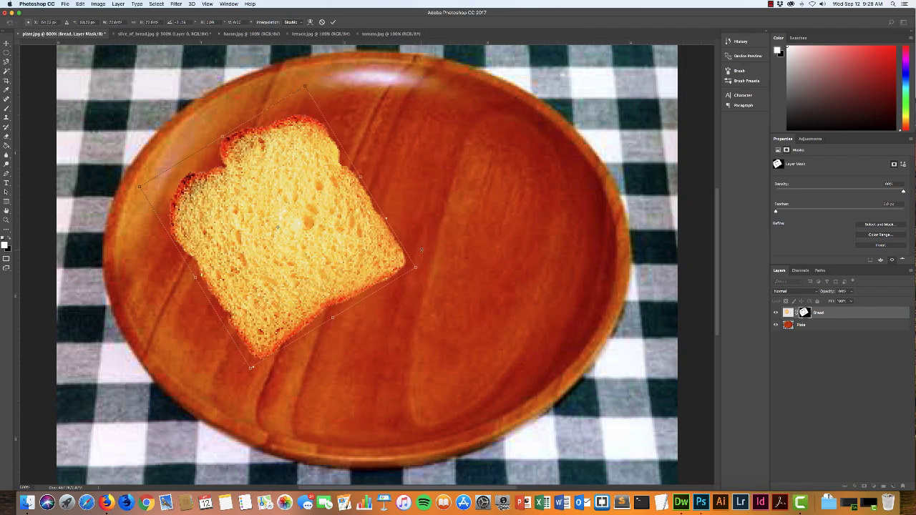
drag(351, 258, 367, 249)
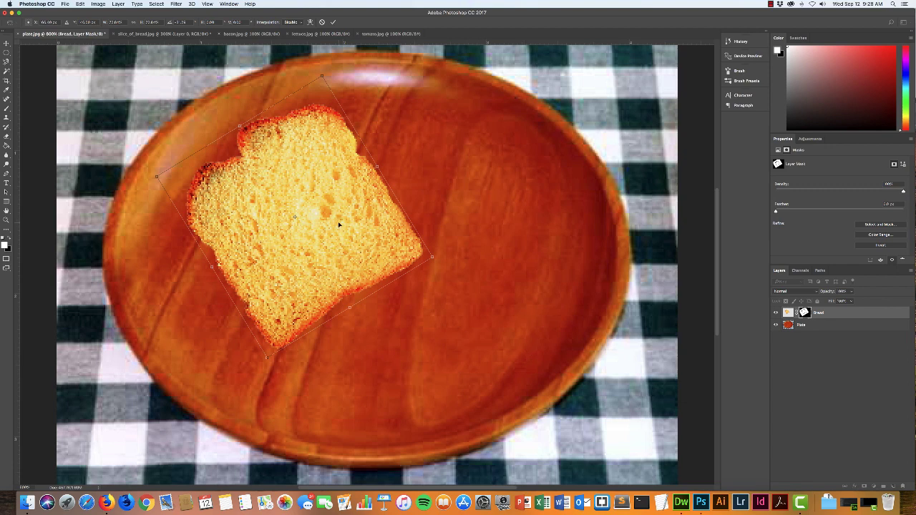
key(Return)
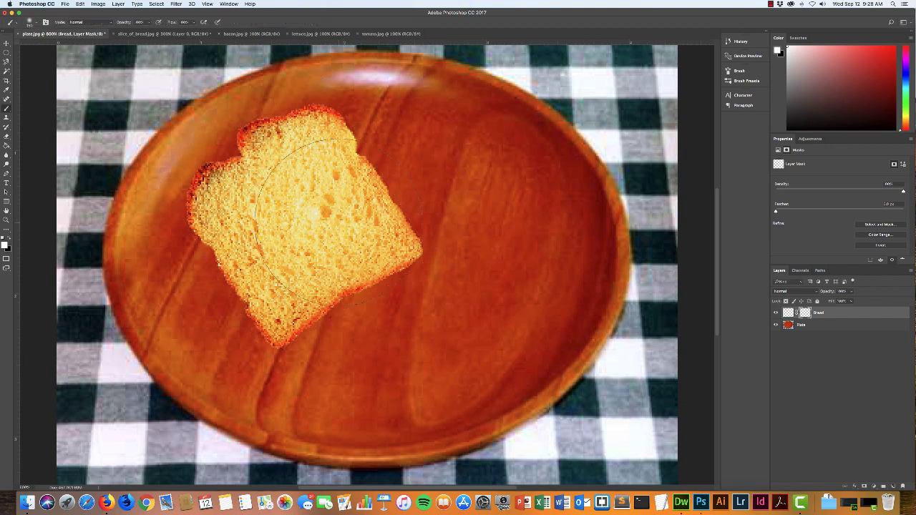
key(b)
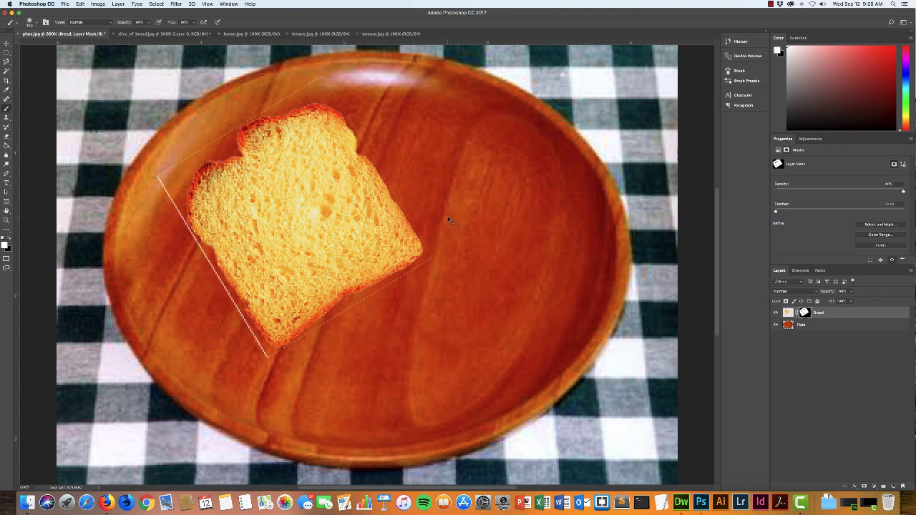
Switch to Firefox and read the tutorial's instructions on cleaning up leftover edge pixels by painting on the Layer Mask.
key(super+Tab)
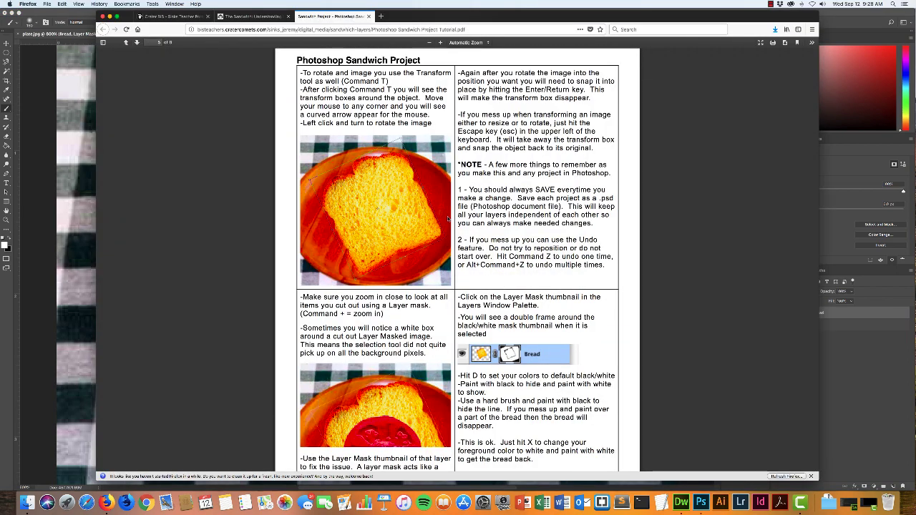
key(super+d)
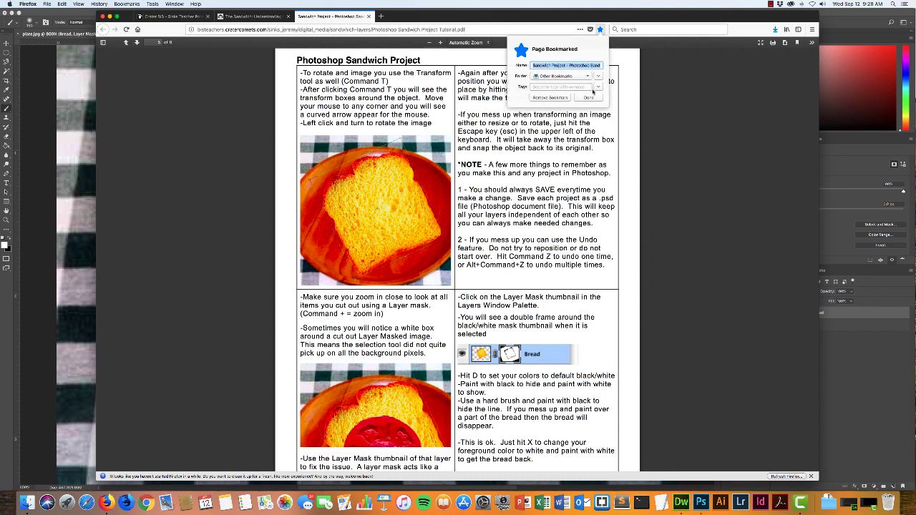
click(664, 84)
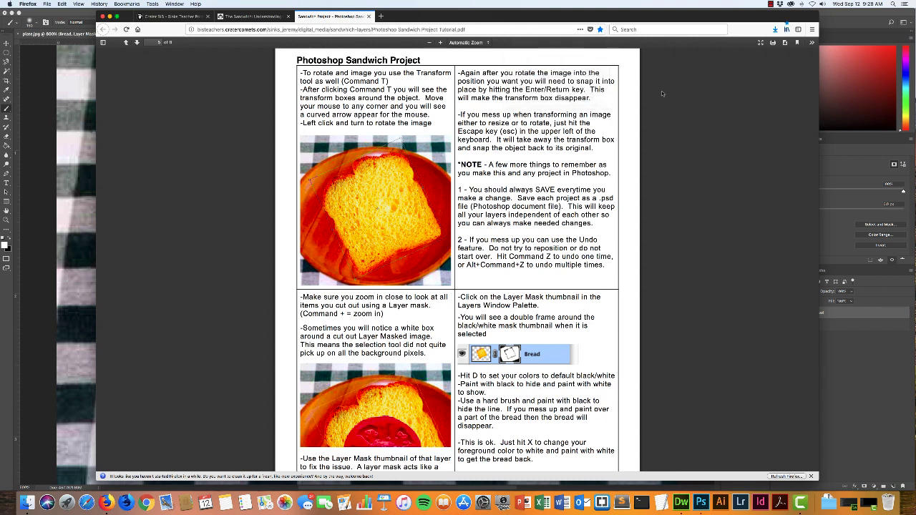
Switch to Photoshop and paint black with a smaller brush on the bread's layer mask to hide the leftover line above the slice.
key(super+Tab)
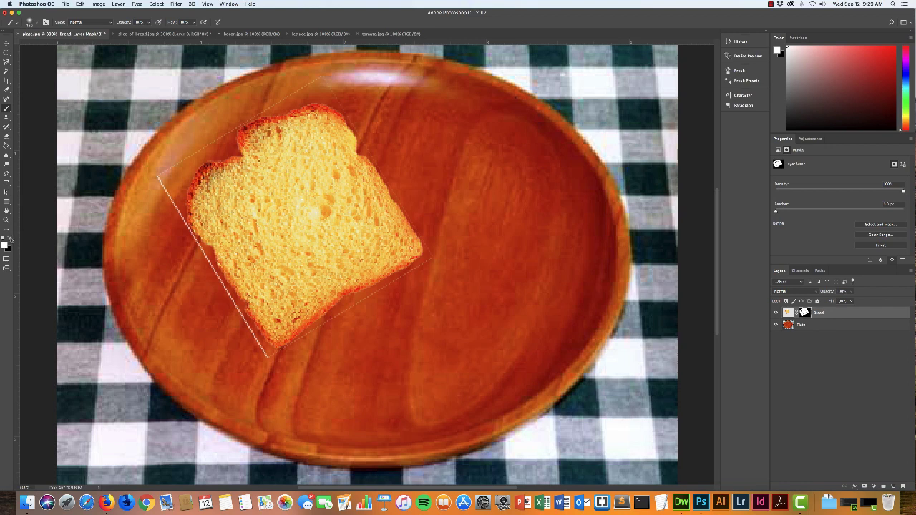
scroll(10, 240, left, 1)
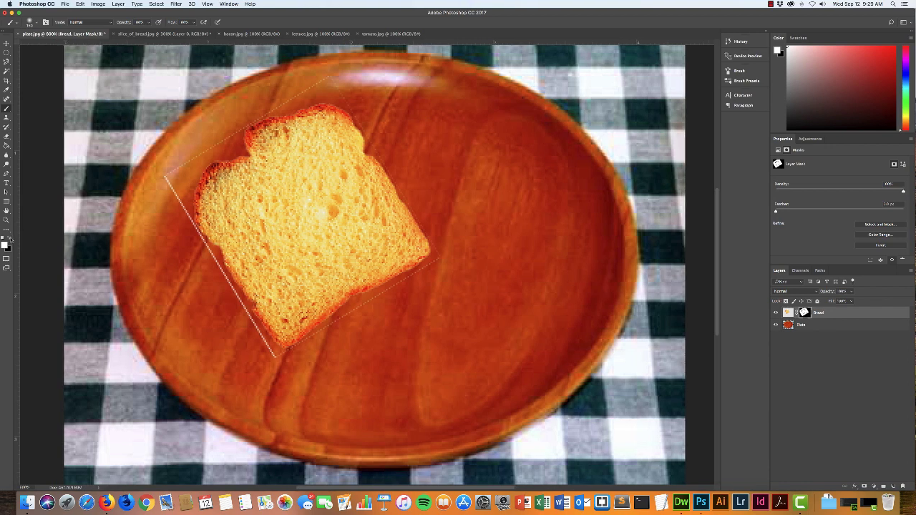
click(10, 238)
click(37, 23)
click(36, 74)
click(168, 175)
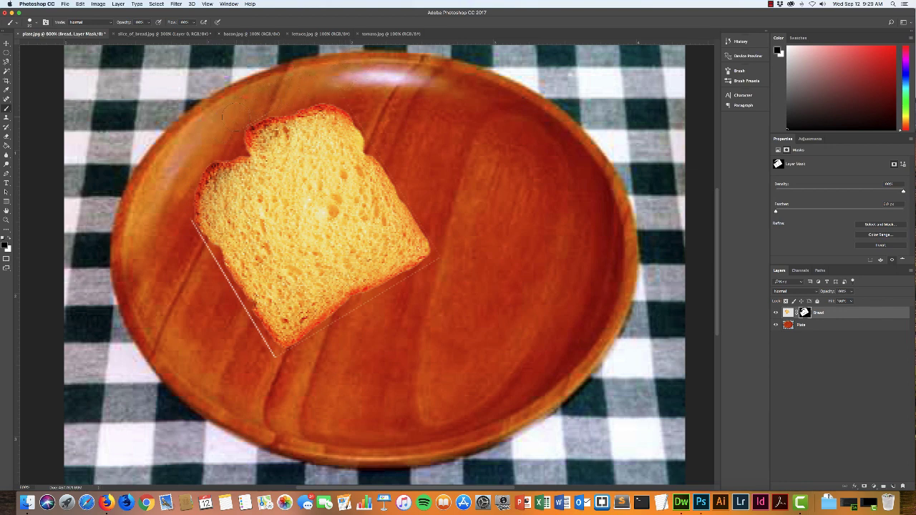
key(super+plus)
key(super+plus)
drag(254, 101, 286, 241)
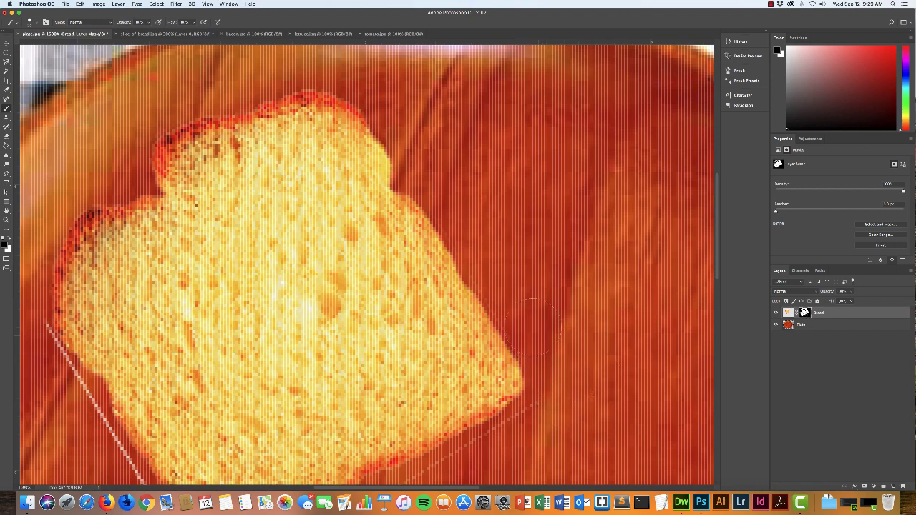
Try painting with blue on the bread layer's image instead of its mask beside the slice's right corner, and undo the stroke.
scroll(515, 279, down, 5)
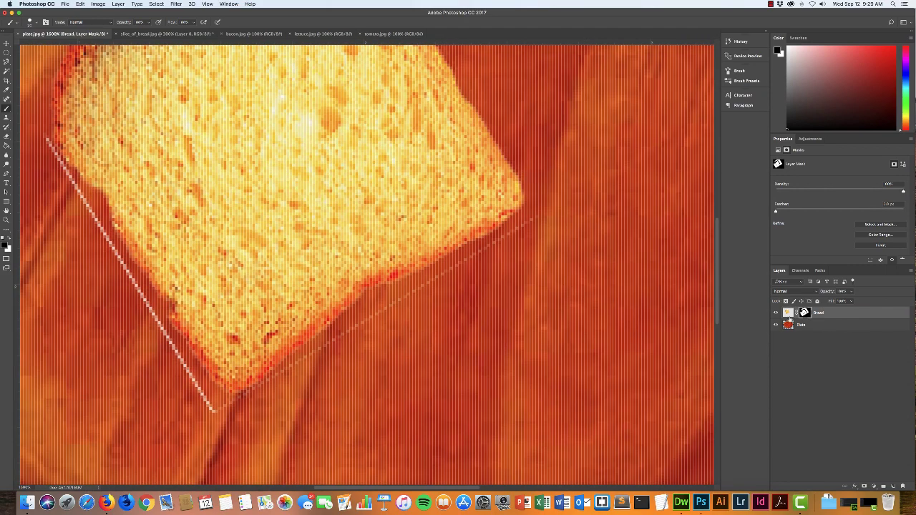
click(787, 314)
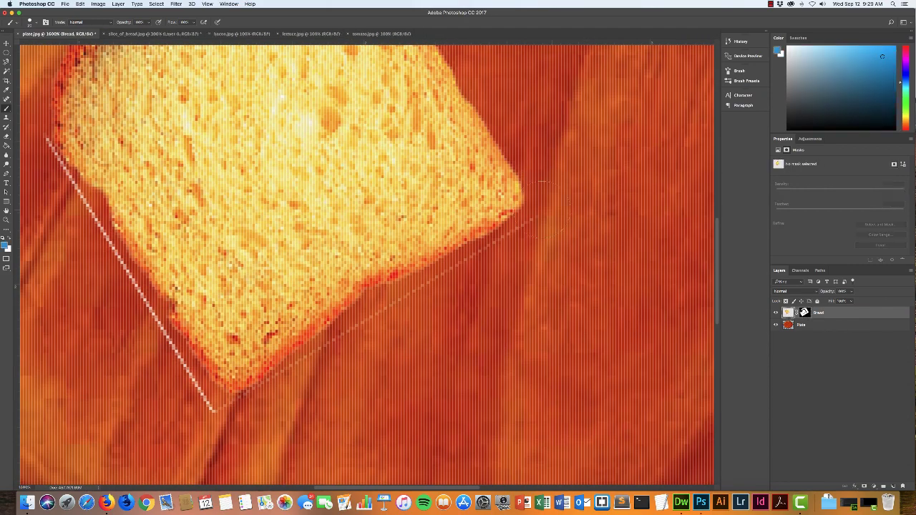
drag(531, 243, 554, 232)
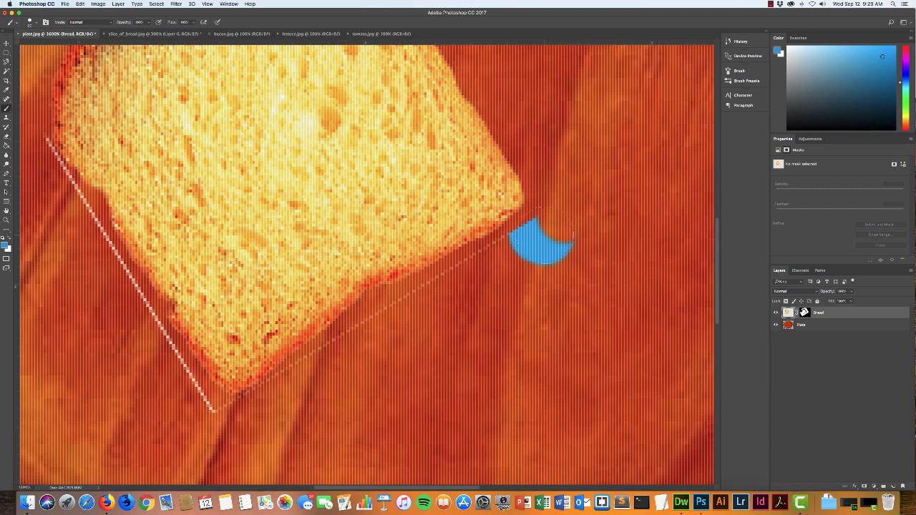
key(super+z)
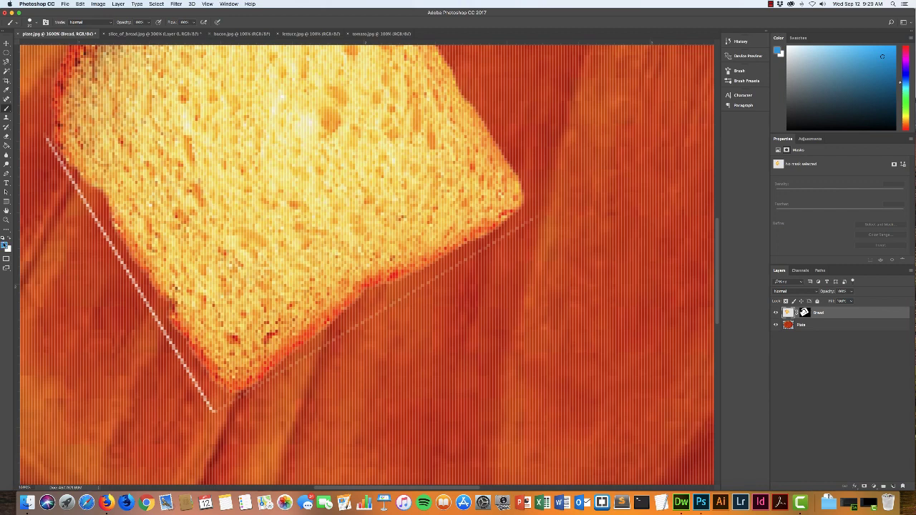
Reset the colors to default black and white and paint black on the bread's layer mask over the leftover line along the lower-right edge.
click(3, 240)
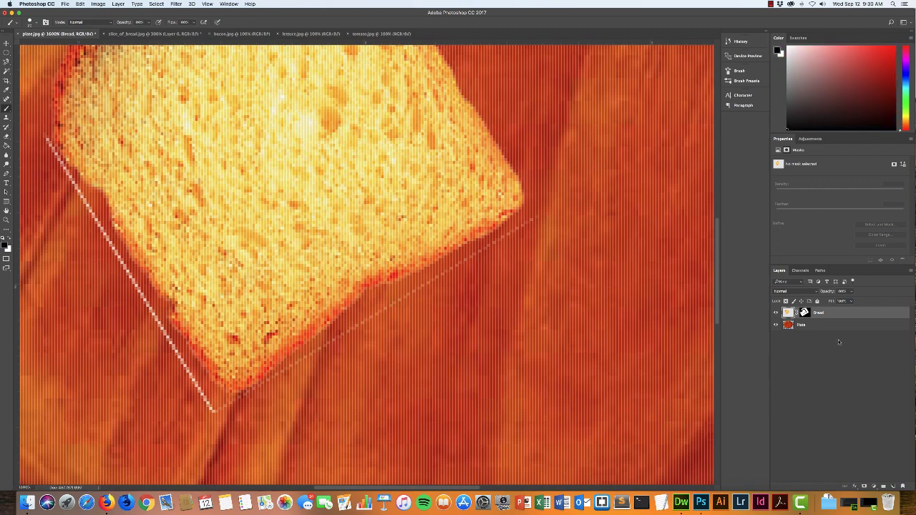
click(804, 313)
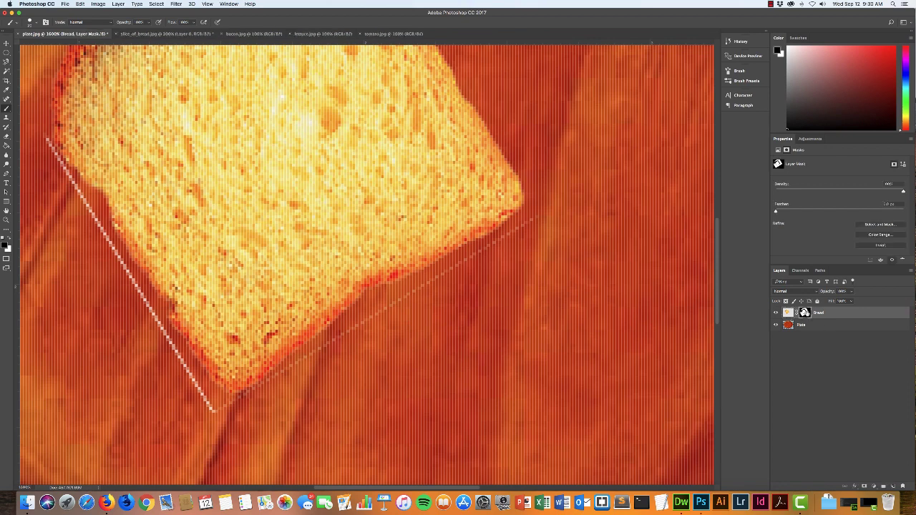
drag(519, 215, 507, 253)
key(super+z)
drag(504, 262, 451, 290)
drag(400, 325, 369, 339)
click(214, 408)
drag(266, 410, 275, 405)
drag(317, 379, 289, 396)
Hide the leftover white line along the slice's lower-left edge by painting black on the layer mask, redoing the first stroke.
drag(209, 407, 152, 312)
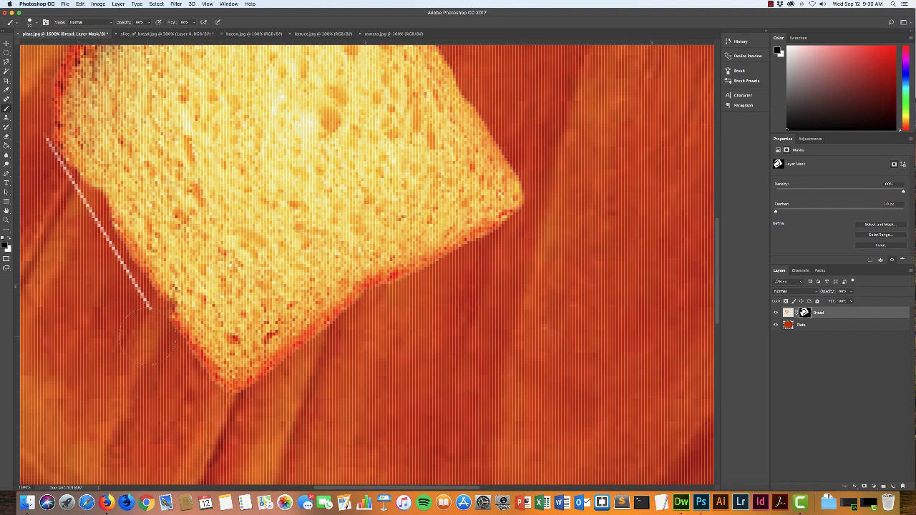
drag(98, 347, 215, 399)
key(ctrl+z)
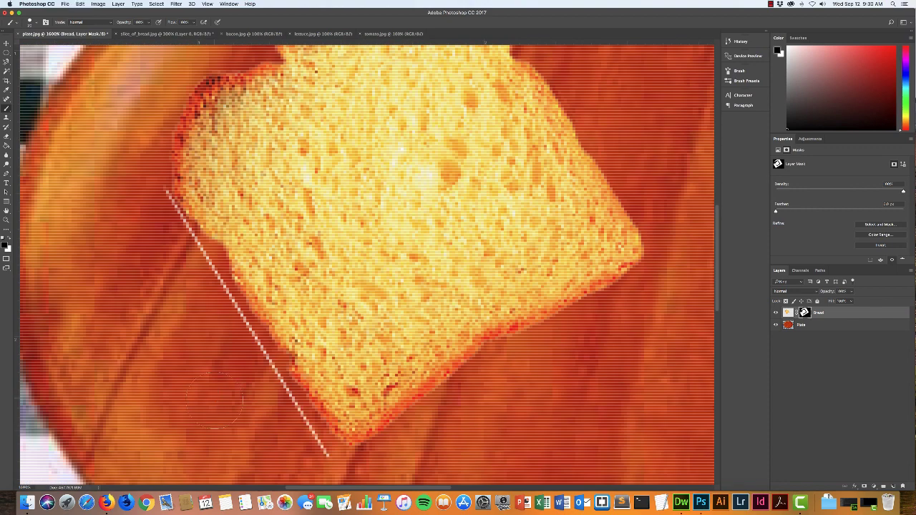
mouse_move(285, 444)
mouse_down()
mouse_move(295, 438)
mouse_move(281, 421)
mouse_up()
mouse_move(254, 379)
mouse_down()
mouse_move(140, 199)
mouse_move(159, 223)
mouse_up()
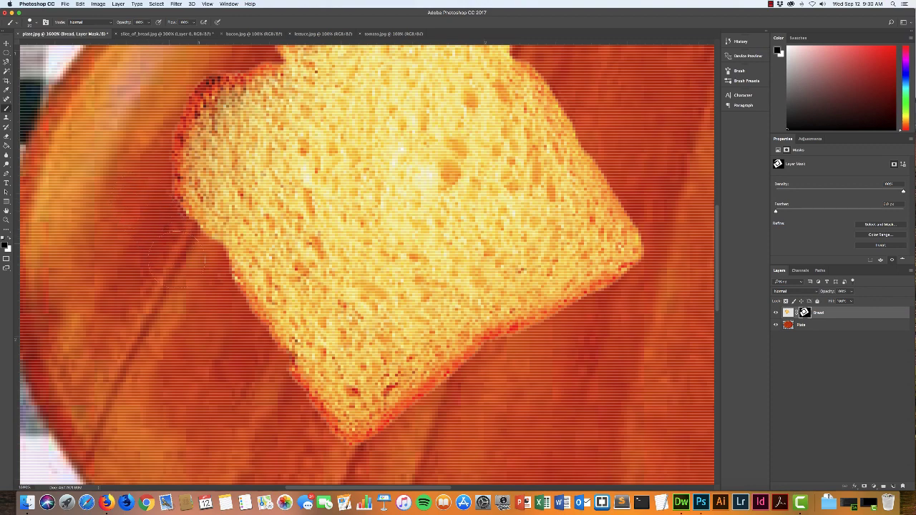
key(super+minus)
key(super+minus)
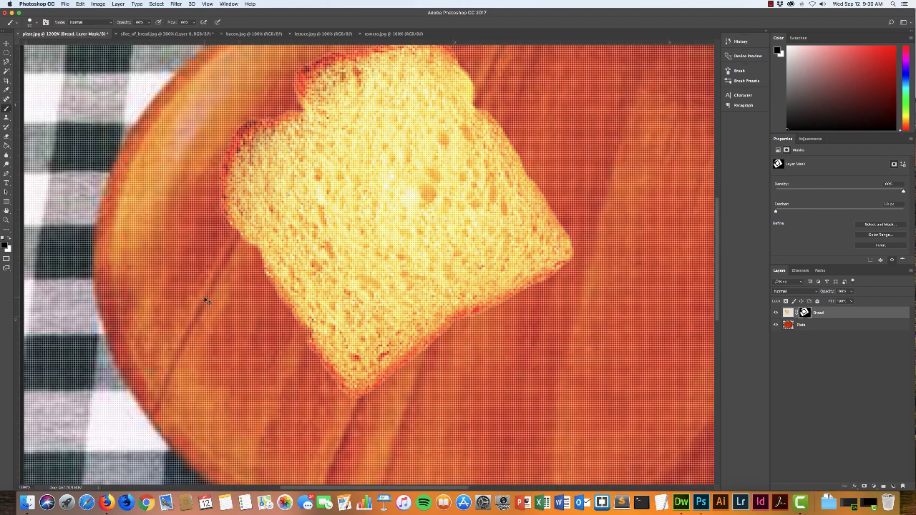
drag(556, 262, 481, 285)
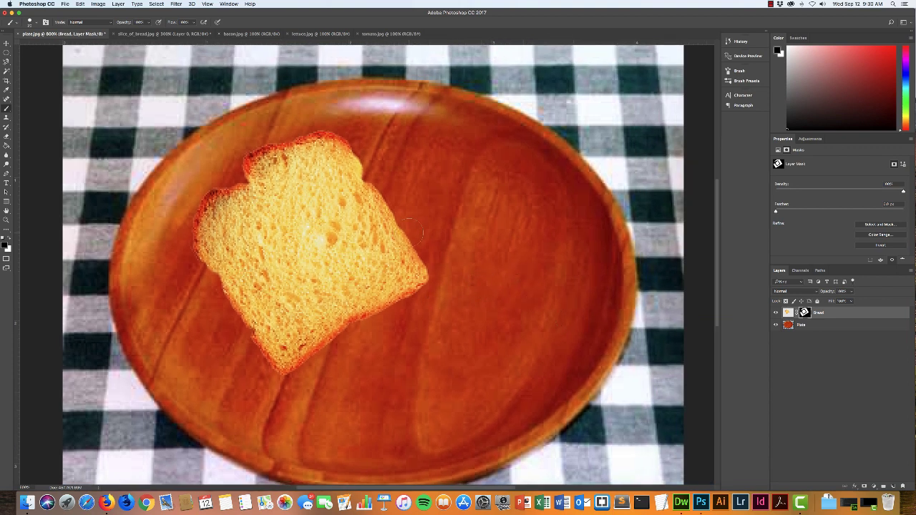
Check the tutorial's note on saving in Firefox, and save the Photoshop document with its layers as sandwich-tut.psd in the sandwhich-layers folder.
key(super+Tab)
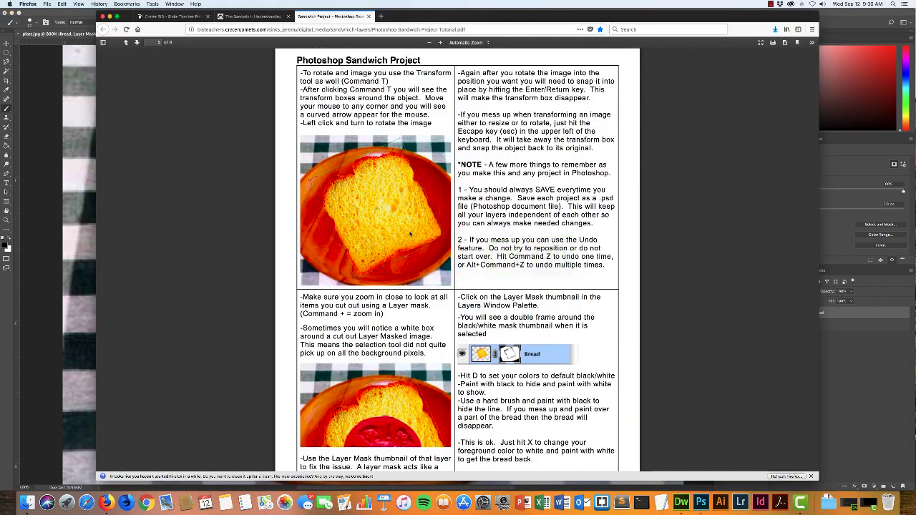
scroll(406, 203, down, 1)
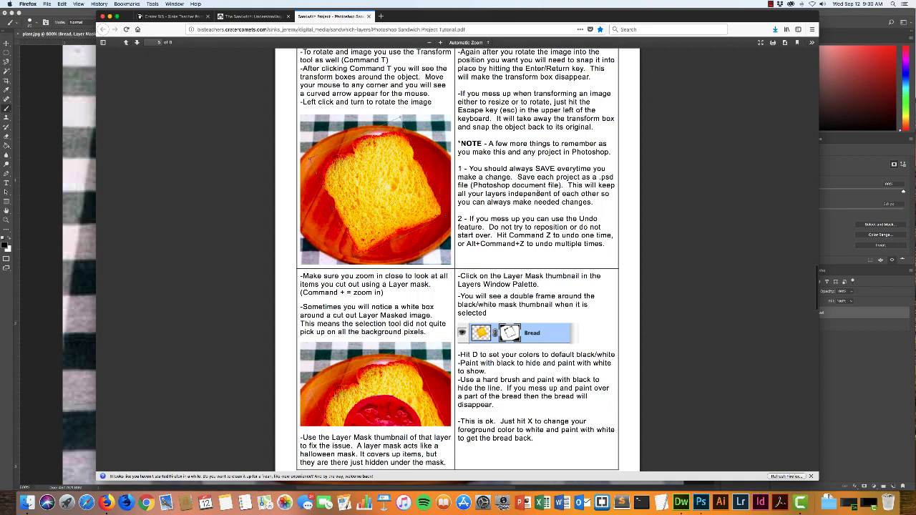
key(super+Tab)
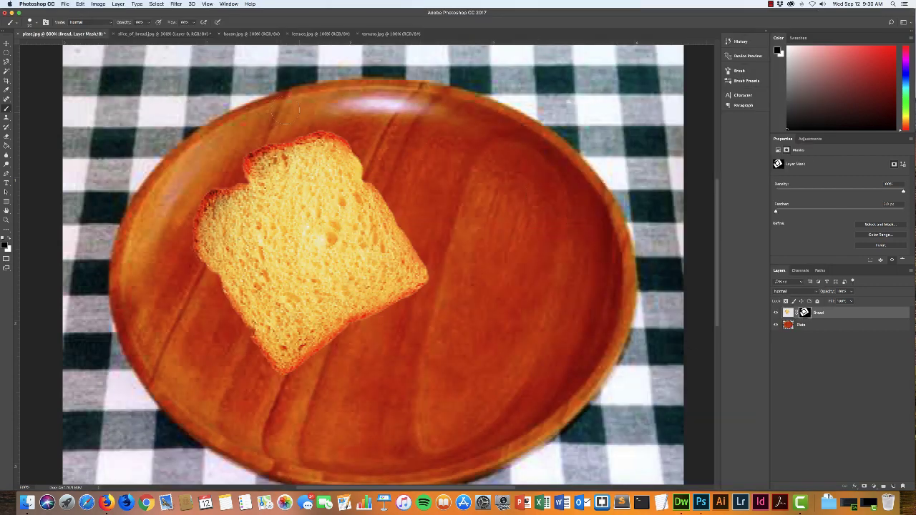
click(65, 4)
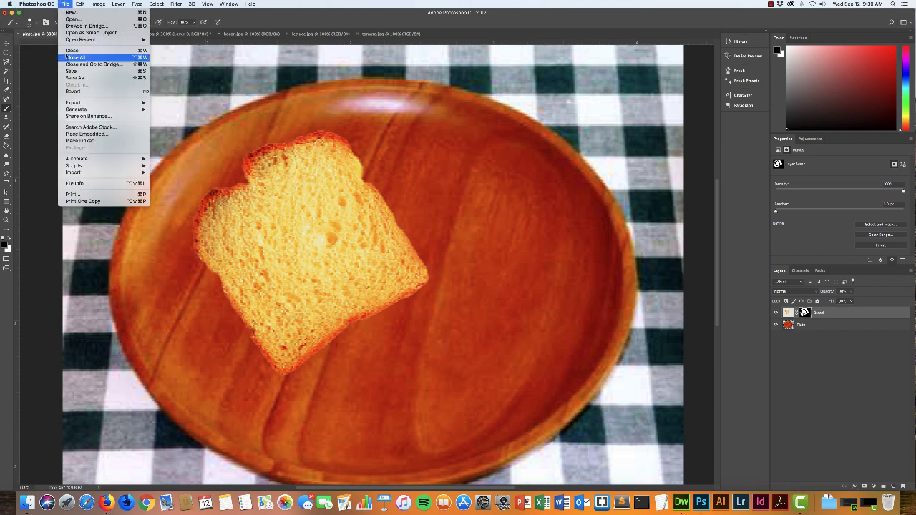
click(76, 78)
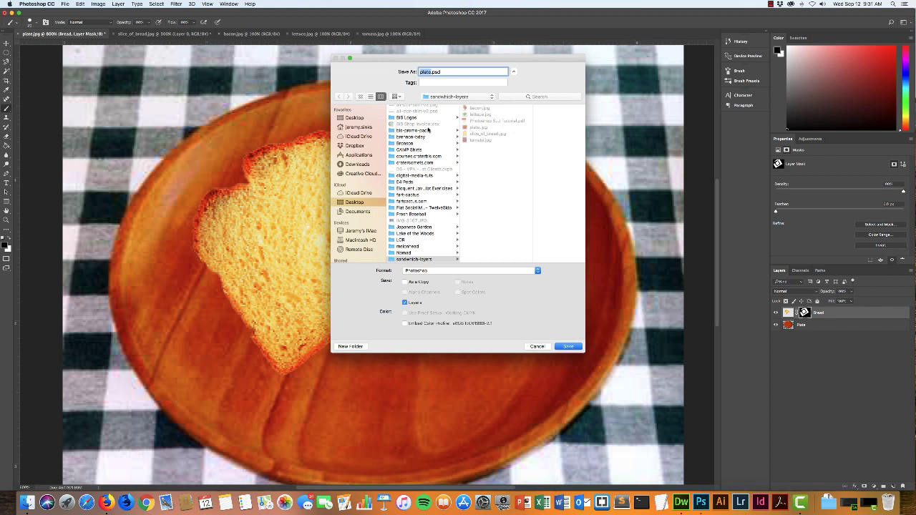
text(sandwich-tut)
click(567, 346)
click(543, 214)
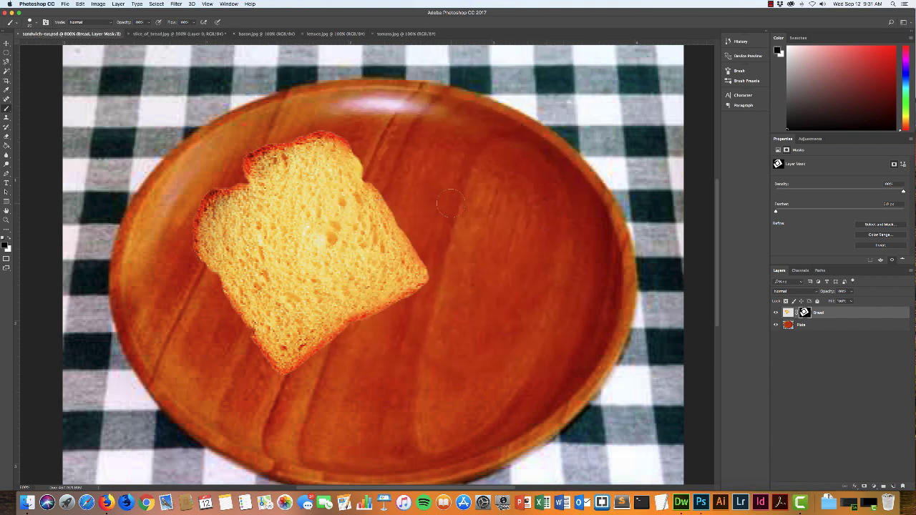
Switch to Firefox and reread the tutorial's instructions on cleaning up cut-out edges with black and white on the Layer Mask.
key(super+Tab)
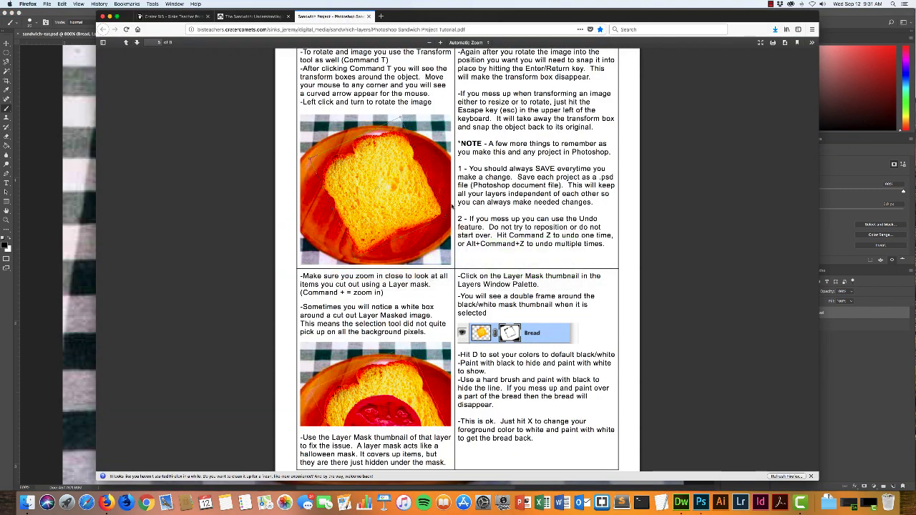
scroll(438, 207, down, 1)
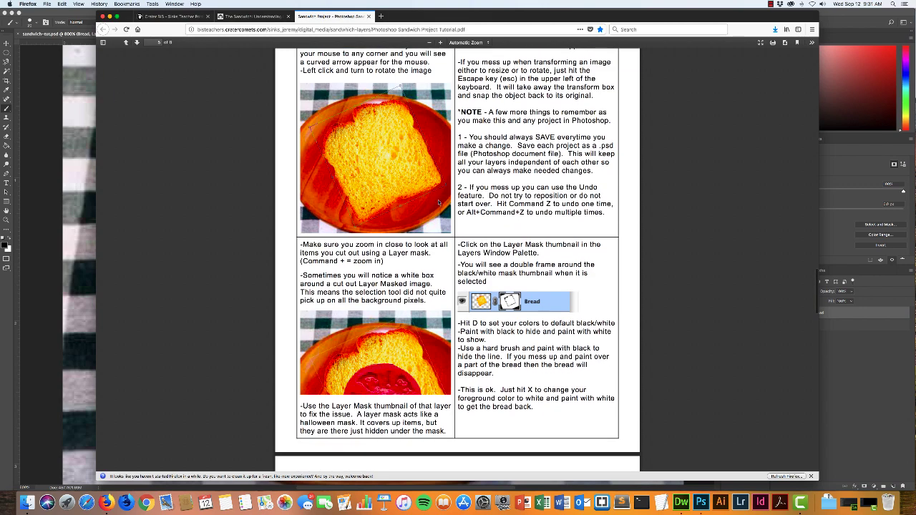
scroll(438, 204, down, 1)
scroll(435, 205, down, 1)
scroll(435, 205, down, 1)
scroll(435, 206, down, 1)
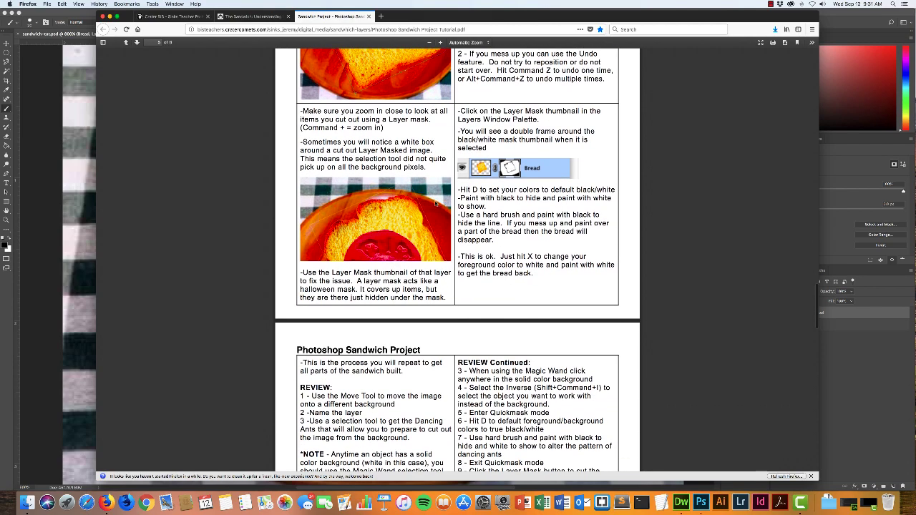
scroll(434, 204, down, 1)
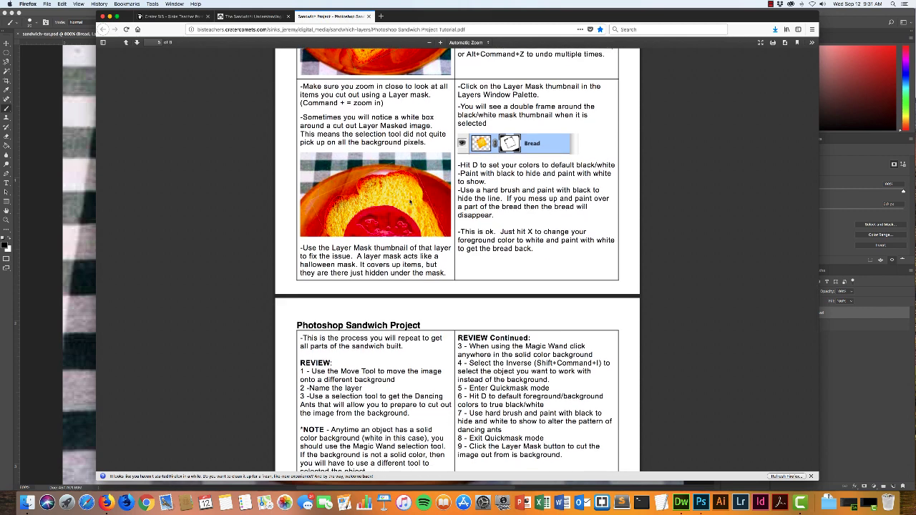
scroll(387, 199, down, 1)
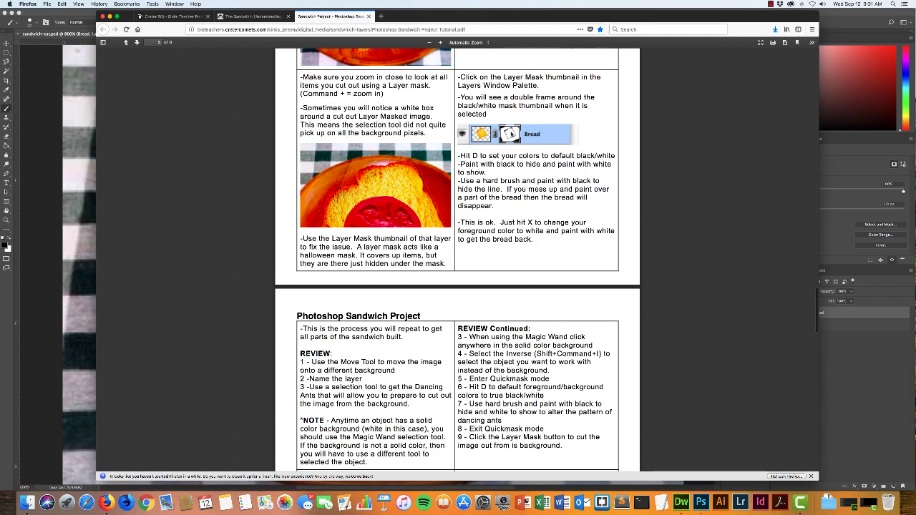
scroll(522, 134, up, 4)
scroll(529, 181, down, 2)
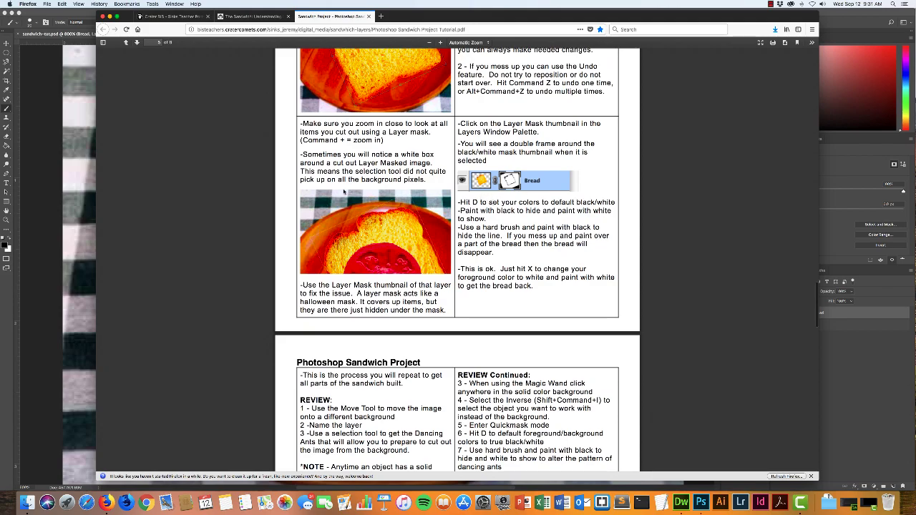
Read the tutorial's review steps and its instructions on repeating the process for other ingredients, copying layers and adjusting the bacon's opacity.
scroll(377, 180, down, 2)
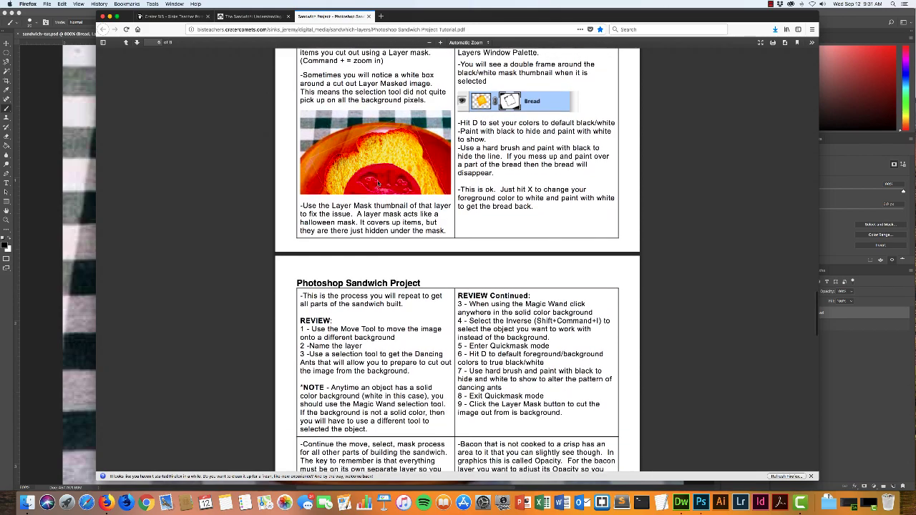
scroll(376, 185, down, 6)
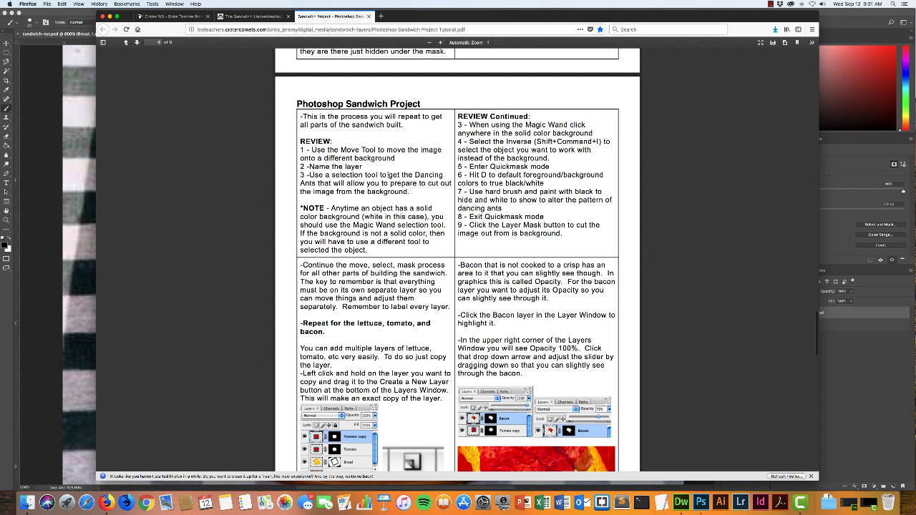
scroll(368, 206, down, 5)
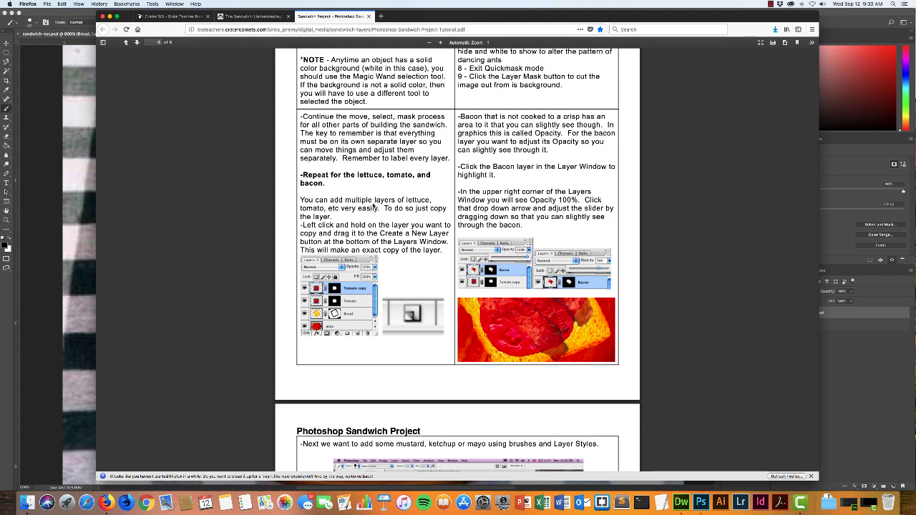
scroll(386, 208, down, 2)
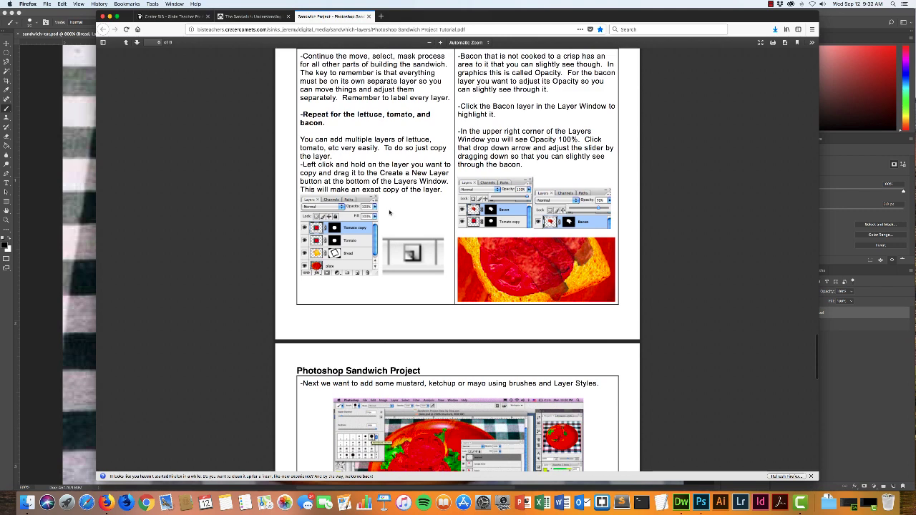
Switch to Photoshop, close the slice_of_bread.jpg document and bring up bacon.jpg.
key(super+Tab)
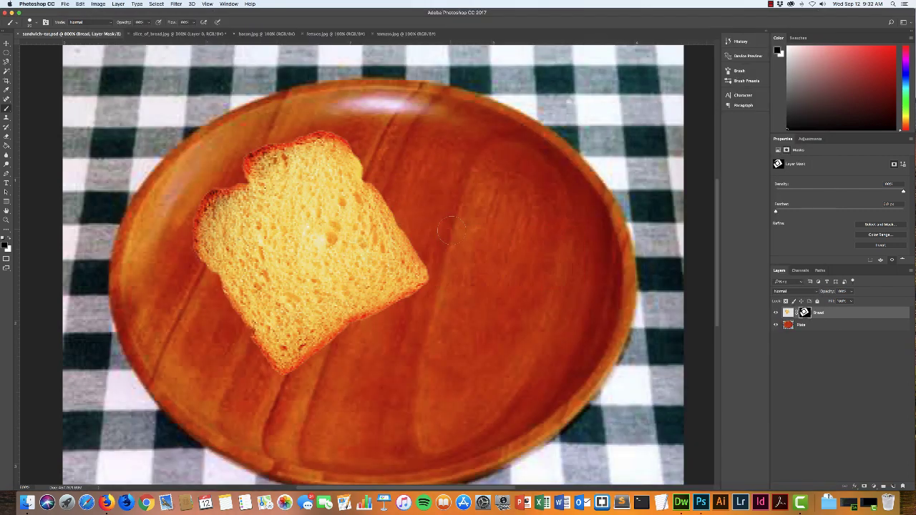
click(153, 34)
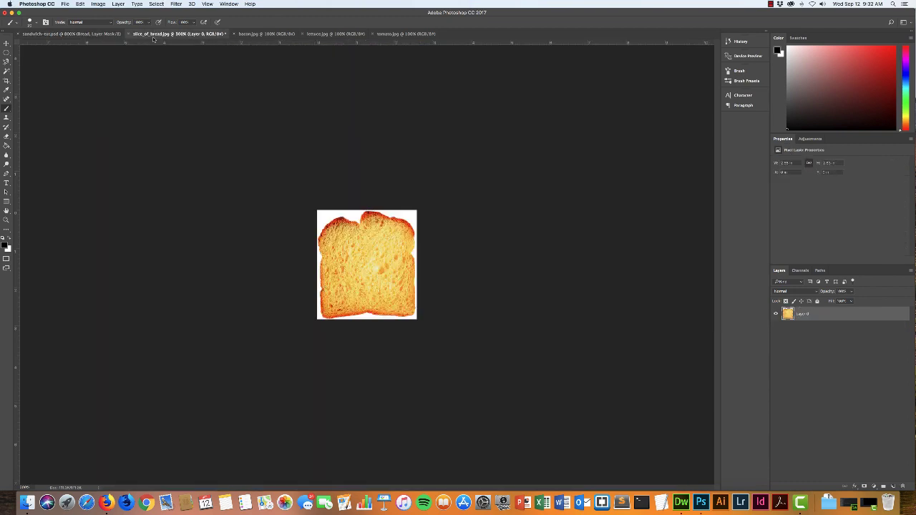
click(129, 34)
click(440, 160)
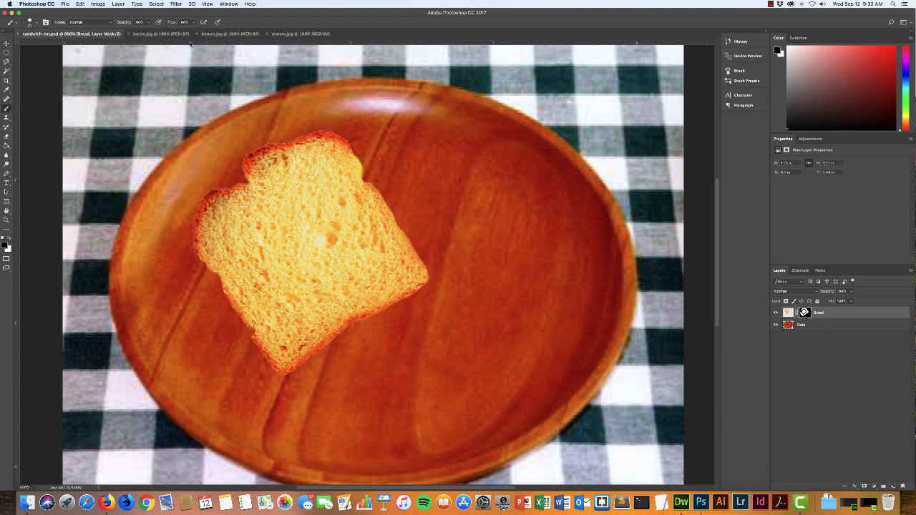
click(148, 34)
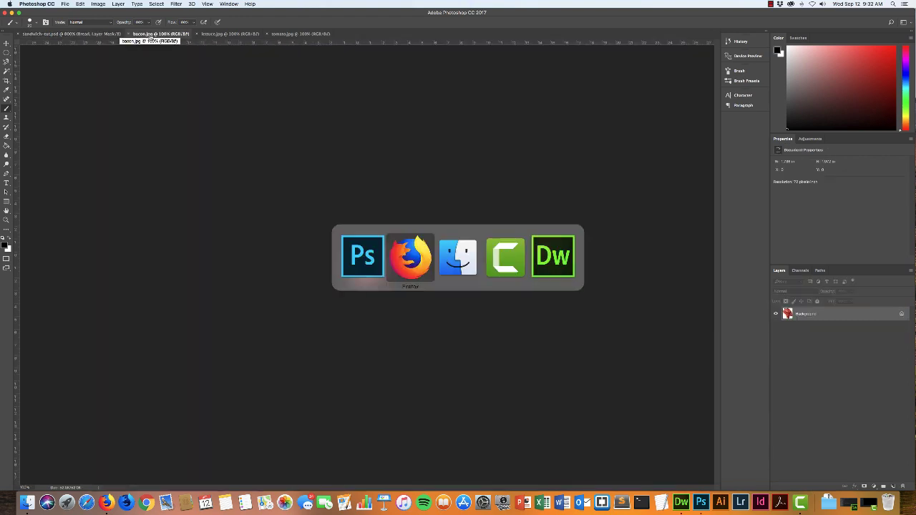
Glance at the tutorial in Firefox, return to Photoshop, bring up tomato.jpg and convert its locked Background into a regular layer.
key(super+Tab)
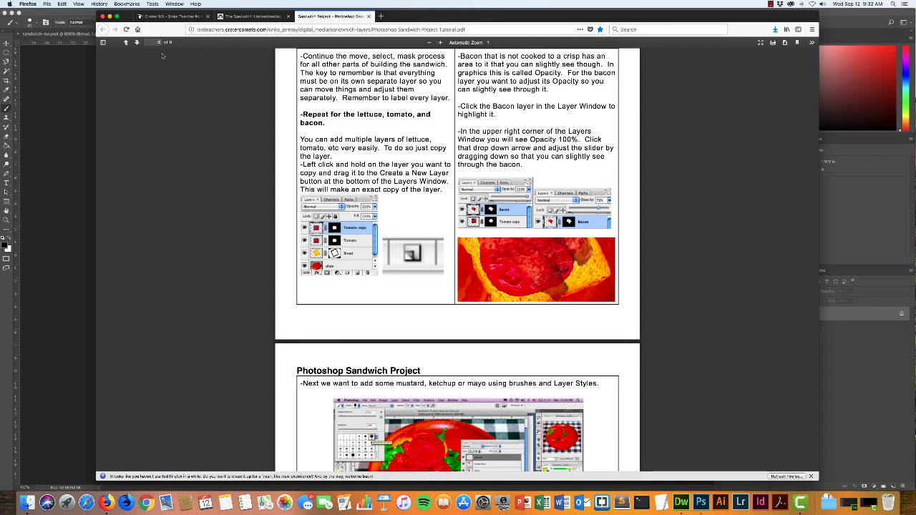
key(super+Tab)
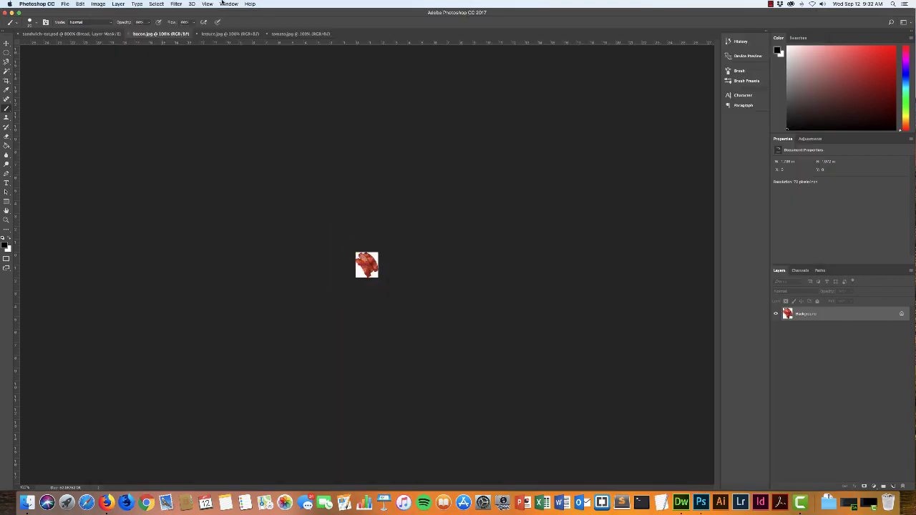
click(279, 33)
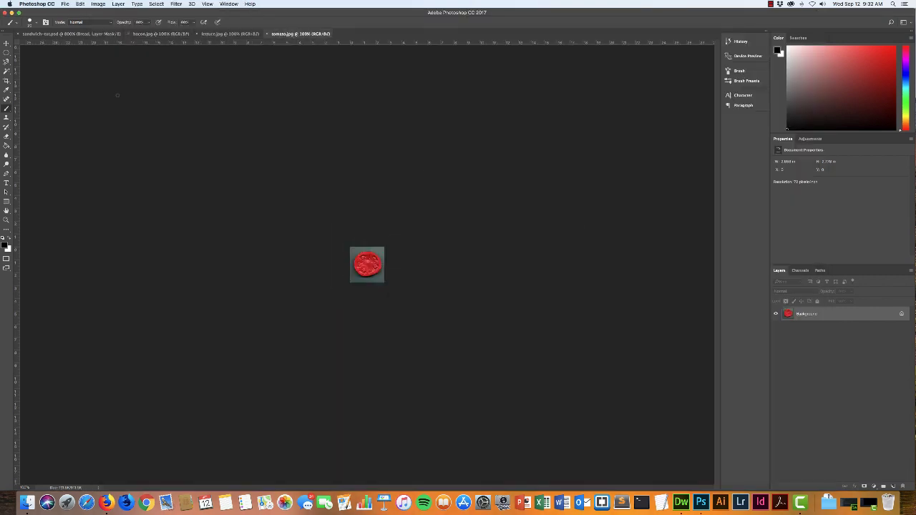
double_click(871, 314)
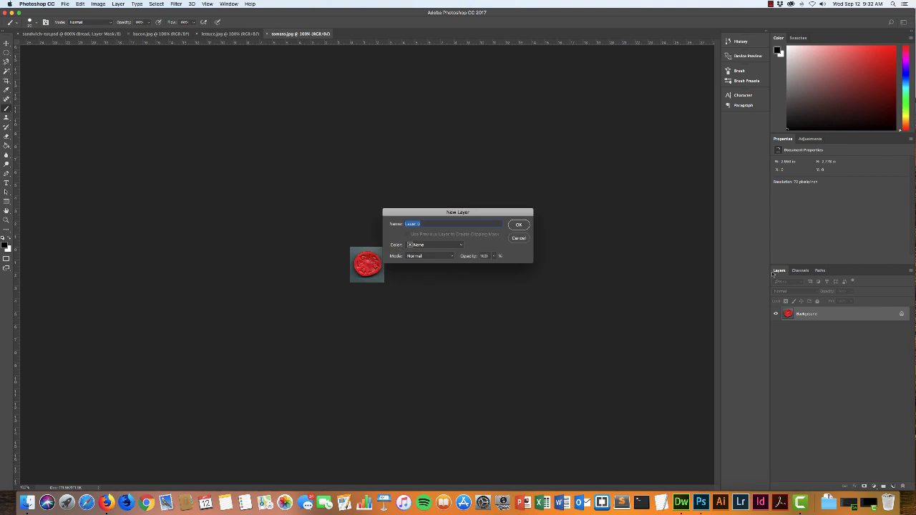
click(518, 224)
Move the tomato image into sandwich-tut.psd and position it partly over the bread on the plate.
click(6, 42)
drag(378, 280, 65, 34)
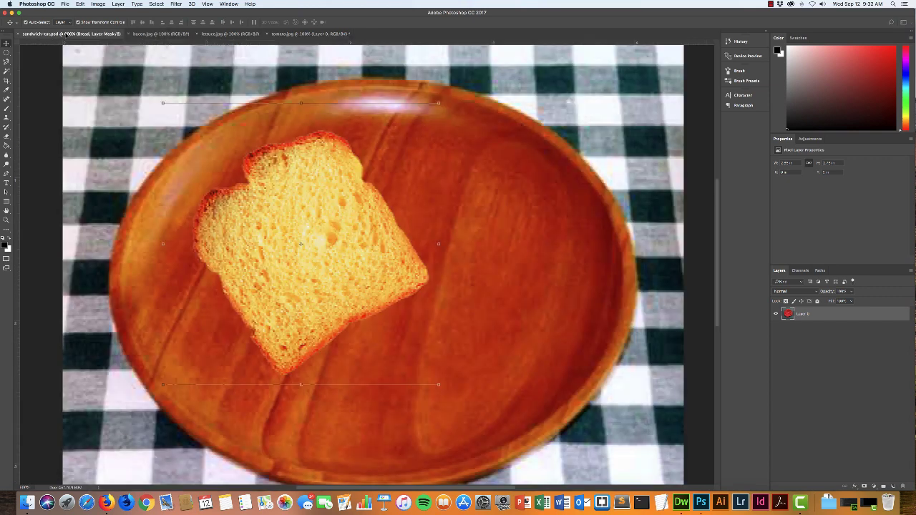
drag(330, 274, 432, 300)
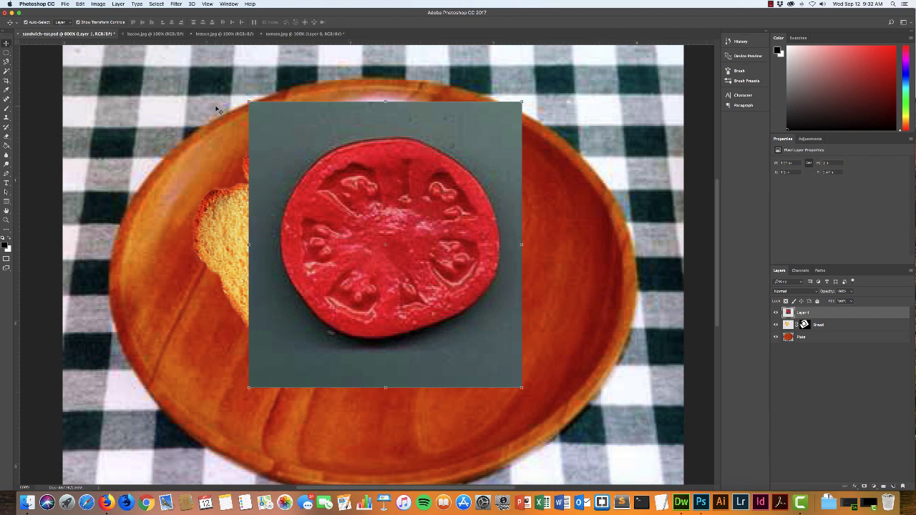
Rename the new layer holding the tomato image as tomato.
click(6, 71)
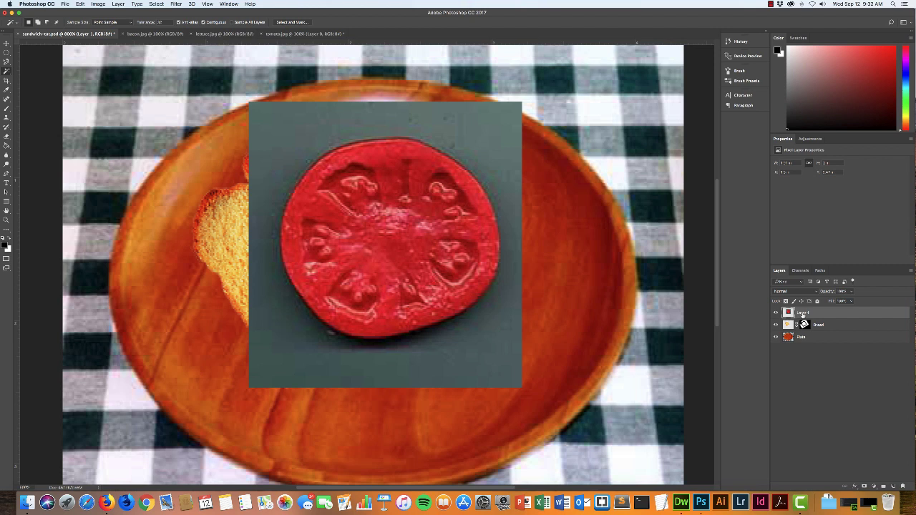
double_click(801, 313)
text(tomato)
key(Return)
Try to select the gray background around the tomato with the Magic Wand, and drop the selection.
click(279, 132)
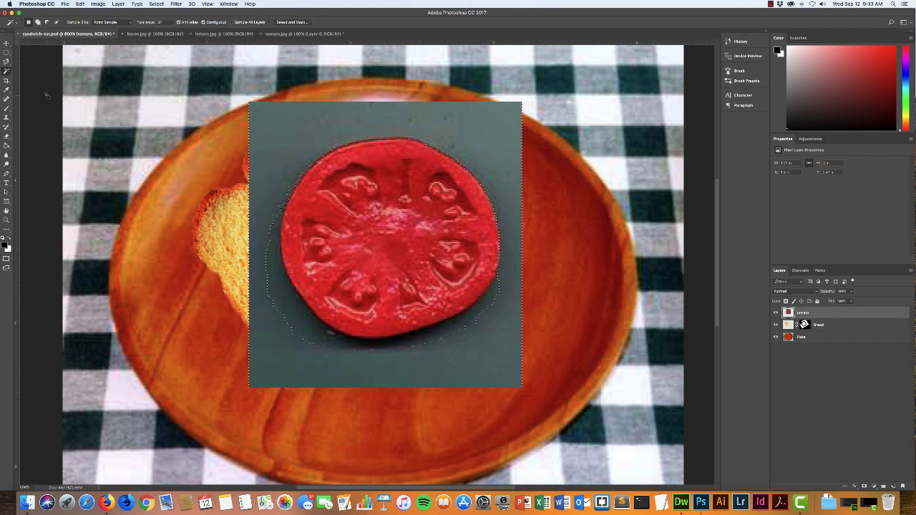
drag(7, 71, 32, 70)
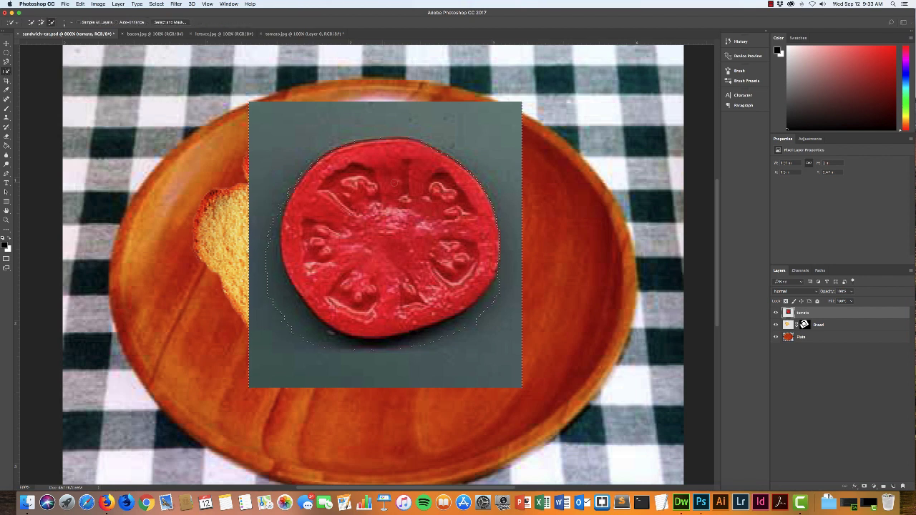
key(super+d)
Try selecting the tomato with the Quick Selection tool, trimming its lower edge and inverting the selection, and deselect everything.
click(382, 147)
mouse_move(283, 229)
mouse_down()
mouse_move(336, 293)
mouse_move(332, 318)
mouse_move(361, 308)
mouse_up()
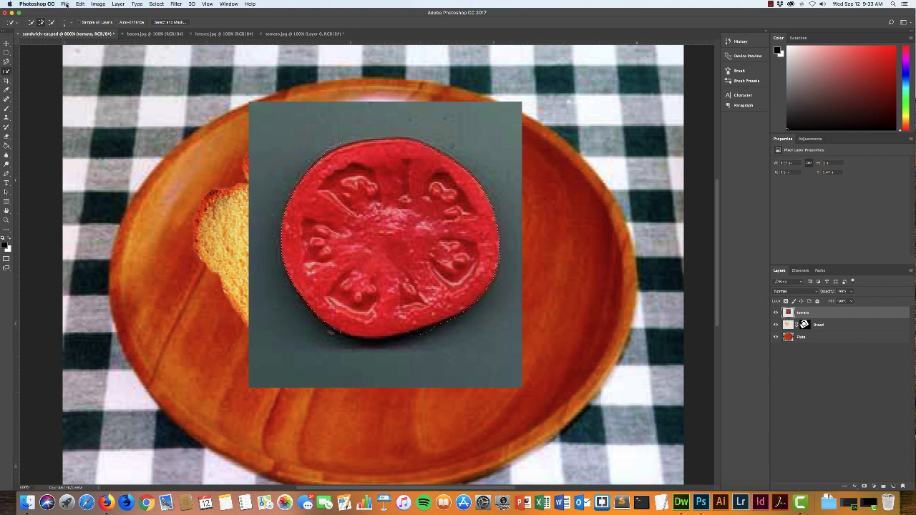
click(52, 22)
drag(433, 332, 416, 336)
click(156, 3)
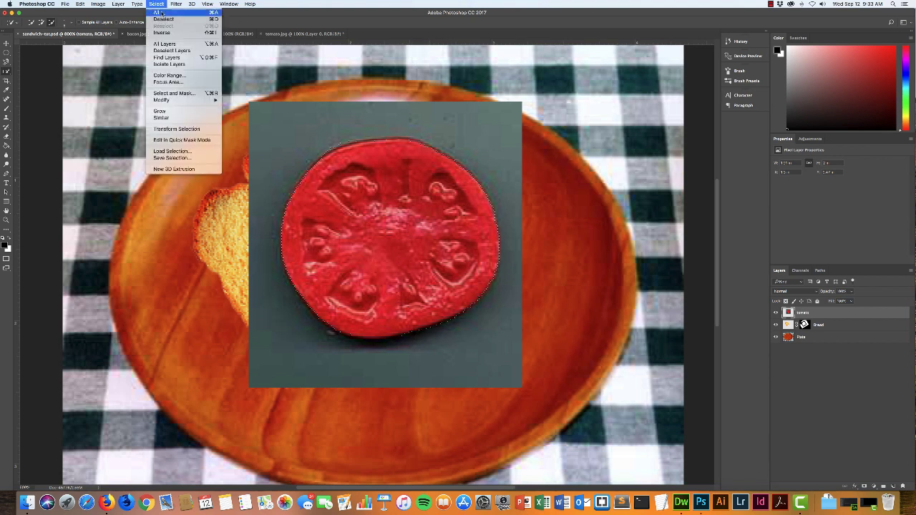
click(159, 33)
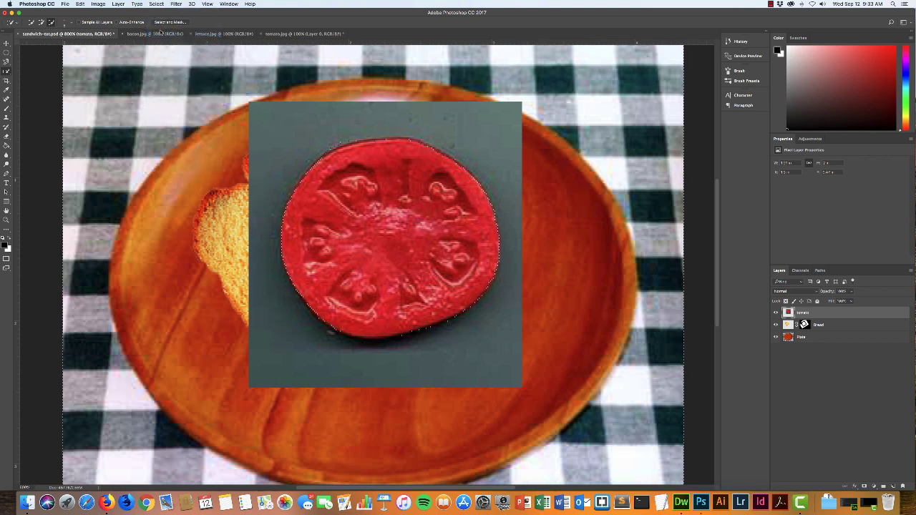
key(super+d)
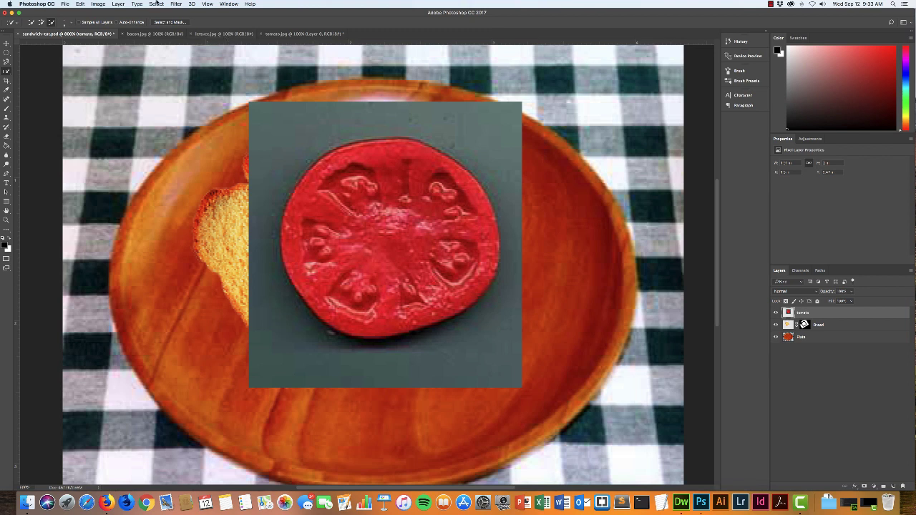
Select the gray area around the tomato with Color Range, sampling the gray background and setting Fuzziness to 200.
click(156, 4)
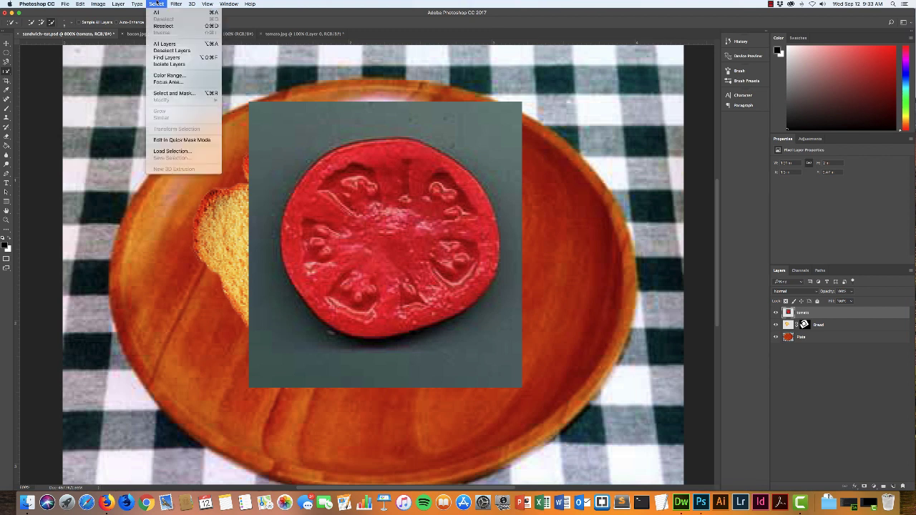
click(170, 75)
drag(461, 168, 605, 132)
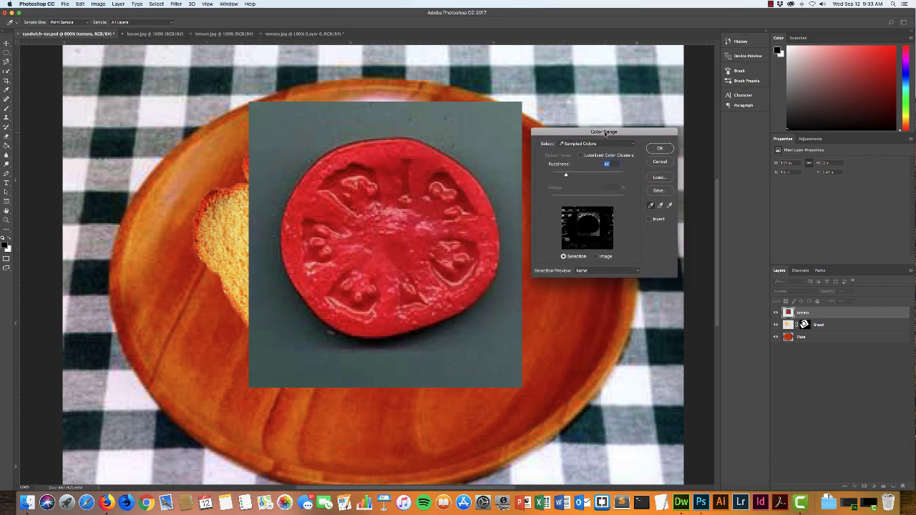
click(504, 126)
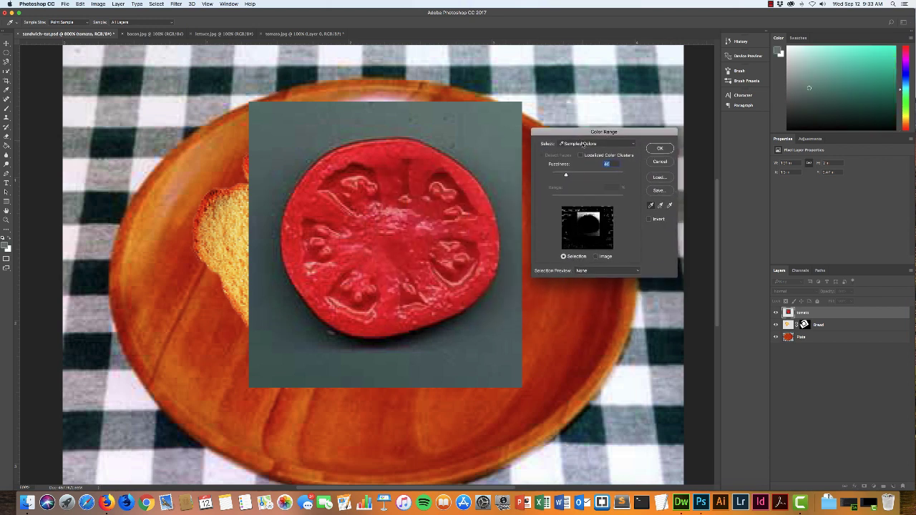
drag(567, 178, 628, 175)
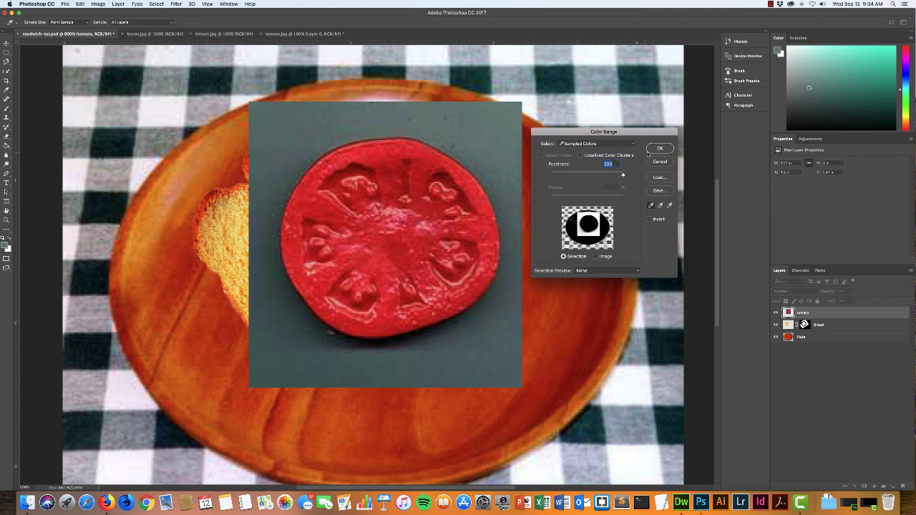
click(660, 149)
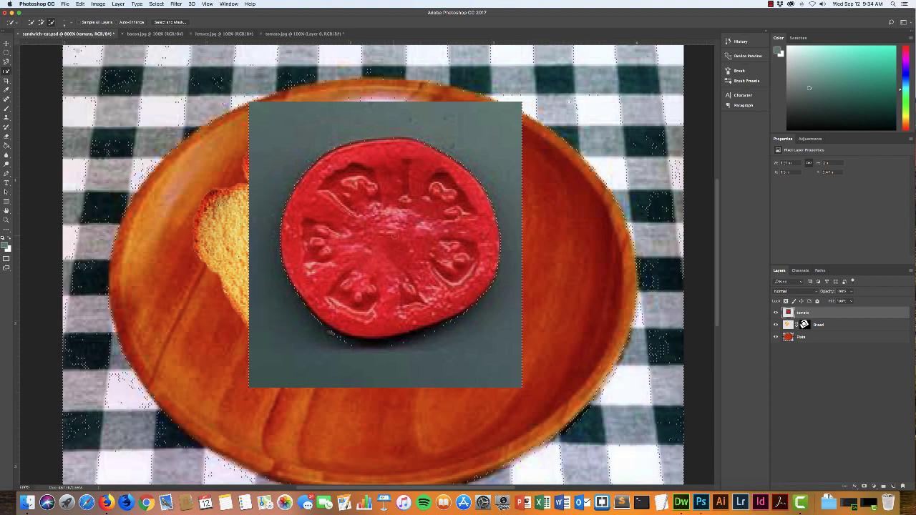
Invert the selection and add it as a layer mask to the tomato layer.
click(155, 3)
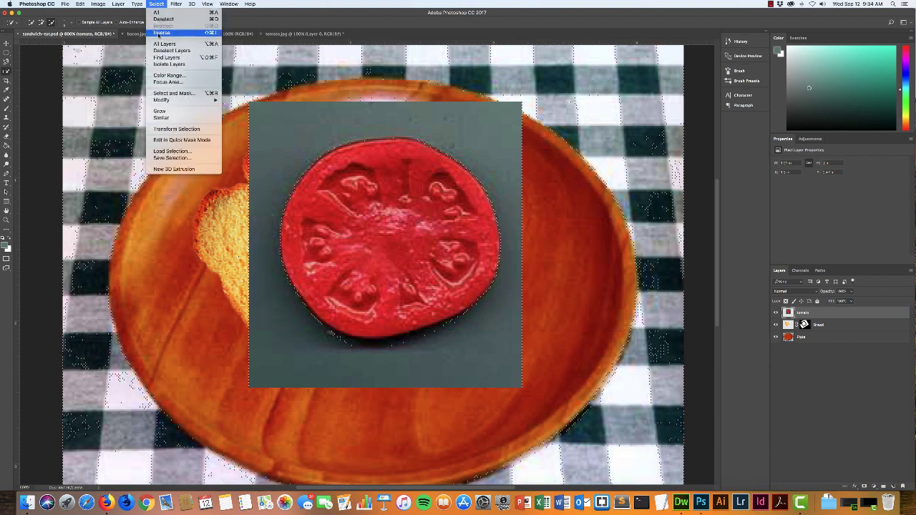
click(161, 33)
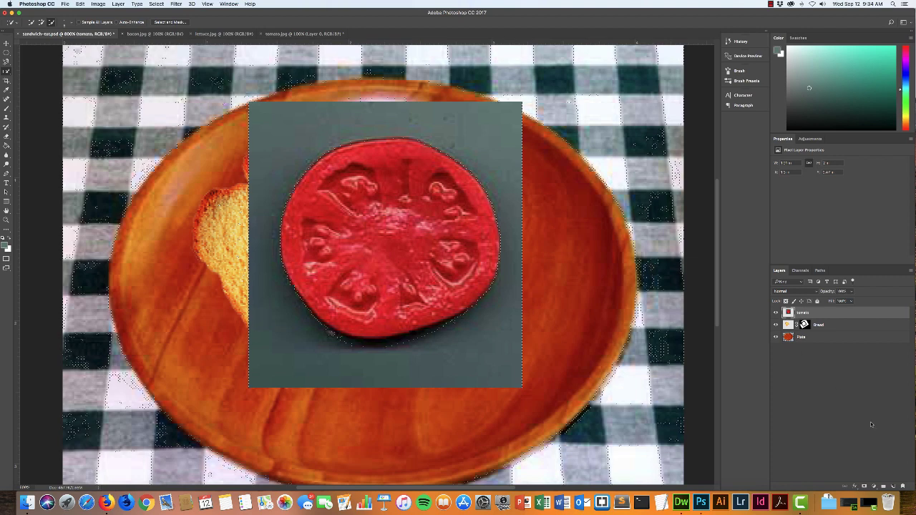
click(864, 486)
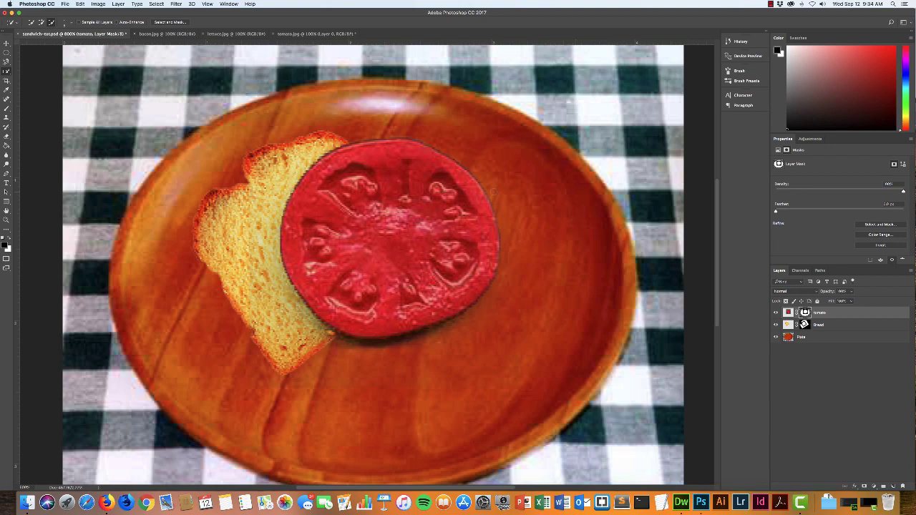
key(super+equal)
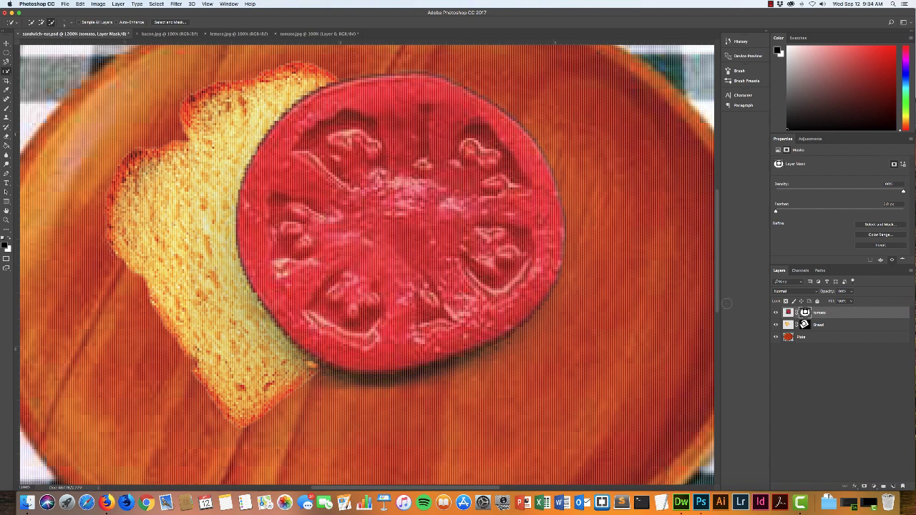
click(10, 241)
key(super+e)
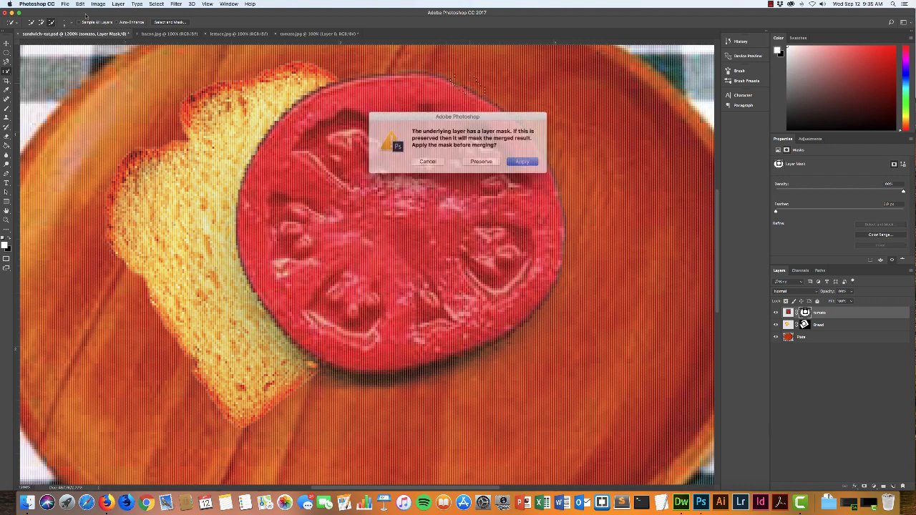
click(418, 160)
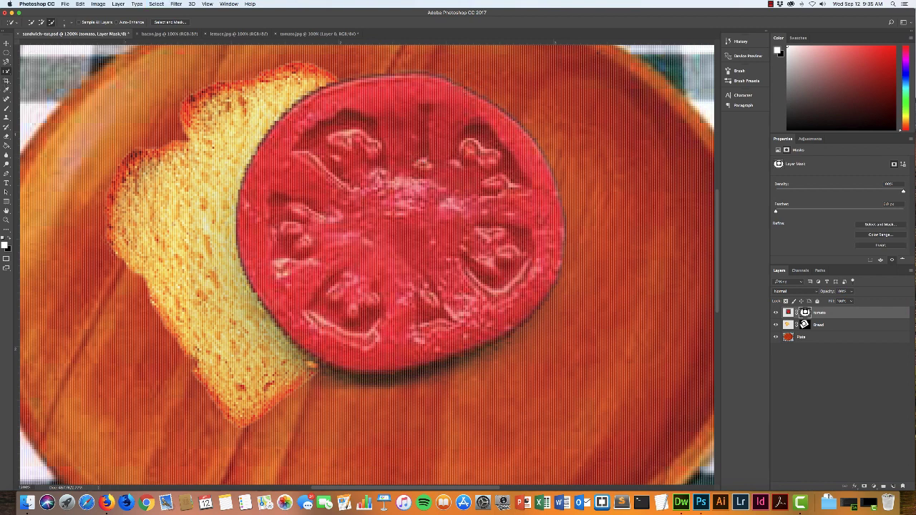
Prepare the Brush tool for retouching the tomato's layer mask, with black as the foreground color and a smaller brush size.
click(7, 108)
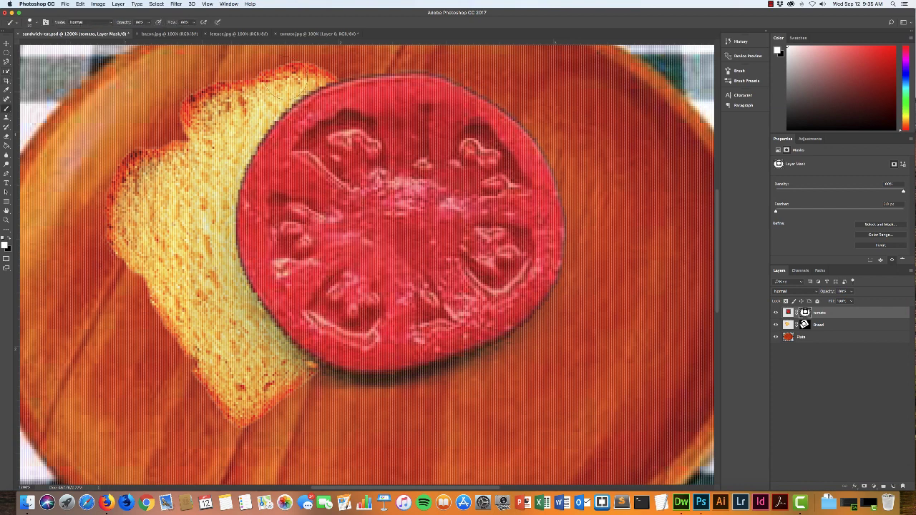
click(538, 109)
scroll(448, 202, up, 5)
scroll(447, 203, right, 3)
scroll(448, 202, down, 3)
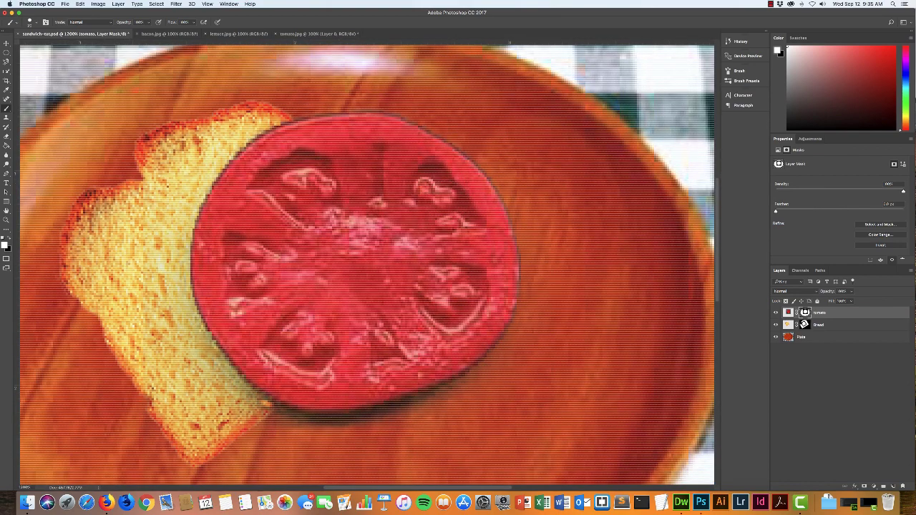
click(10, 238)
key(super+equal)
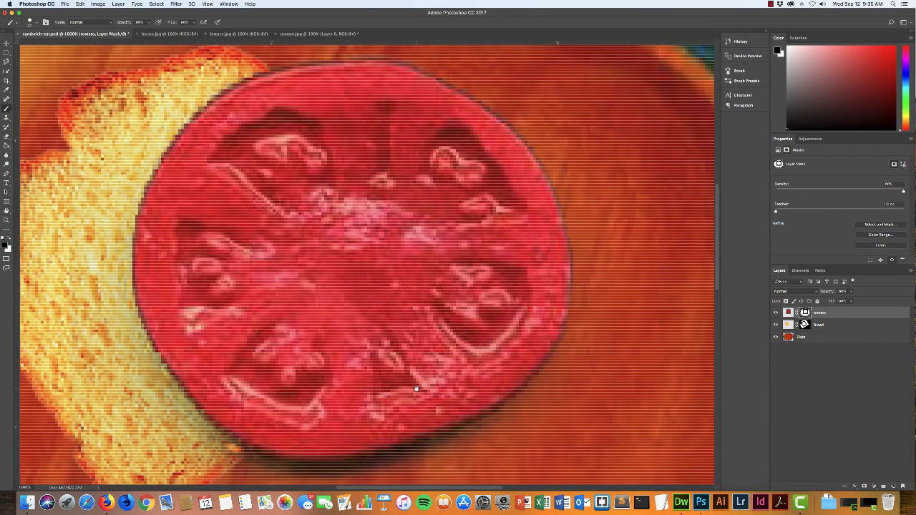
scroll(416, 389, down, 5)
scroll(416, 389, left, 2)
click(36, 21)
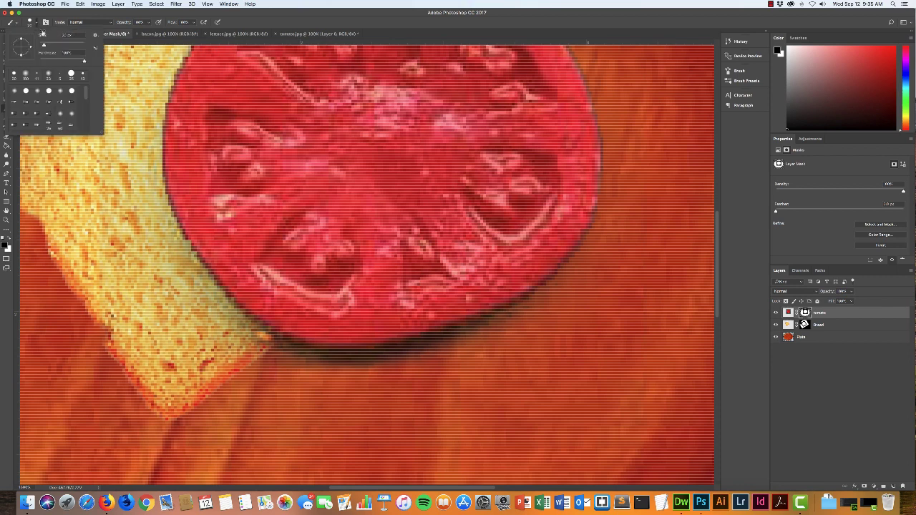
drag(43, 46, 40, 46)
key(Return)
Paint black on the tomato's layer mask to hide the leftover shadow beneath the tomato and along its outer edge over the plate.
mouse_move(375, 373)
mouse_down()
mouse_move(345, 363)
mouse_move(375, 371)
mouse_move(471, 348)
mouse_up()
drag(556, 339, 475, 374)
mouse_move(411, 379)
mouse_down()
mouse_move(444, 358)
mouse_move(326, 398)
mouse_move(224, 401)
mouse_move(330, 393)
mouse_move(327, 401)
mouse_move(436, 360)
mouse_up()
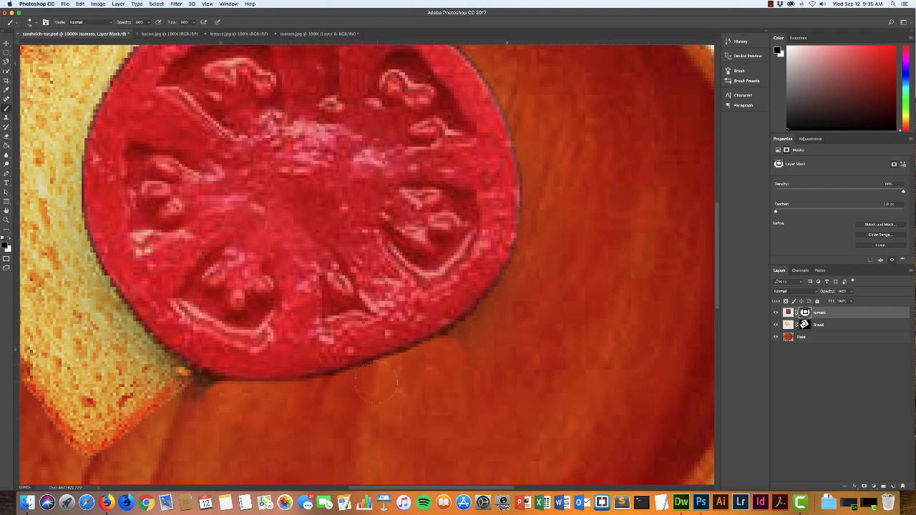
drag(555, 355, 431, 420)
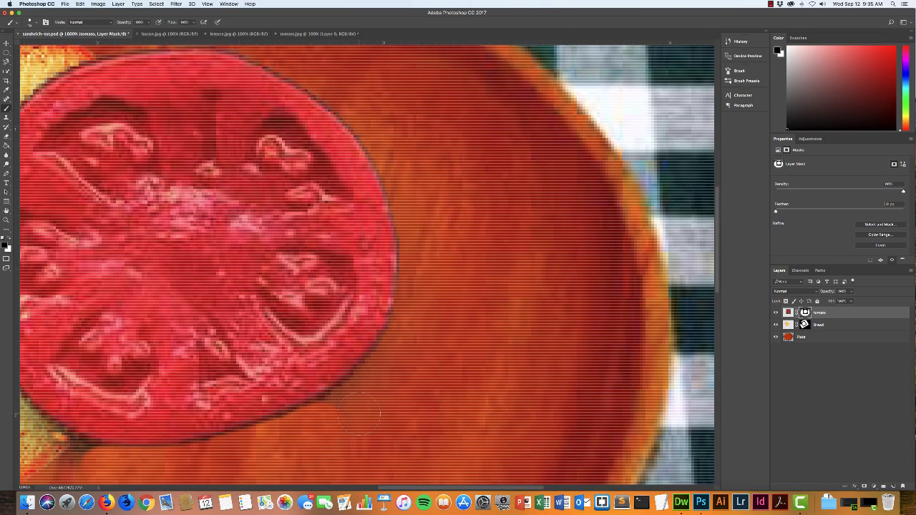
drag(336, 422, 384, 384)
mouse_move(517, 317)
mouse_down()
mouse_move(531, 349)
mouse_move(577, 307)
mouse_up()
Paint out the remaining shadow where the tomato meets the bread, and touch up the mask along the tomato's lower edge.
mouse_move(201, 431)
mouse_down()
mouse_move(253, 397)
mouse_move(309, 379)
mouse_move(306, 365)
mouse_move(221, 301)
mouse_up()
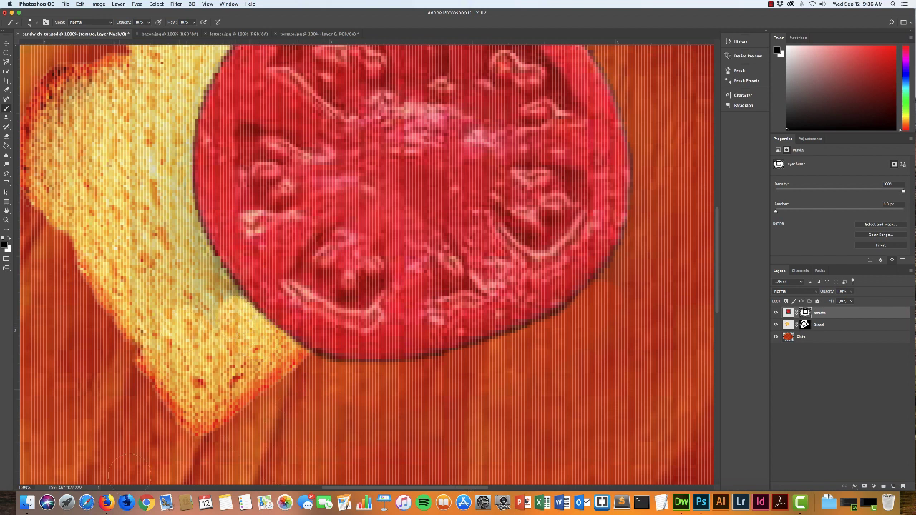
mouse_move(203, 315)
mouse_down()
mouse_move(183, 259)
mouse_move(239, 325)
mouse_move(179, 235)
mouse_move(231, 416)
mouse_move(235, 370)
mouse_move(244, 408)
mouse_move(235, 352)
mouse_move(259, 249)
mouse_up()
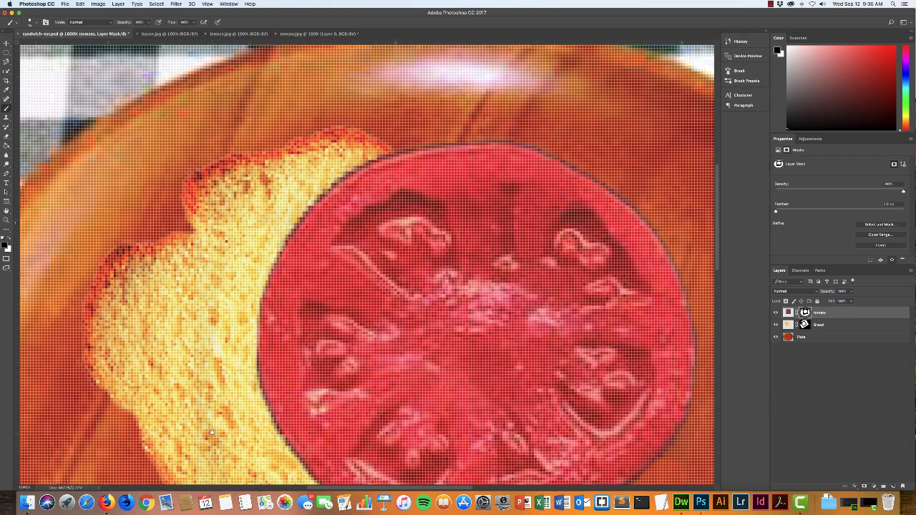
scroll(218, 418, down, 5)
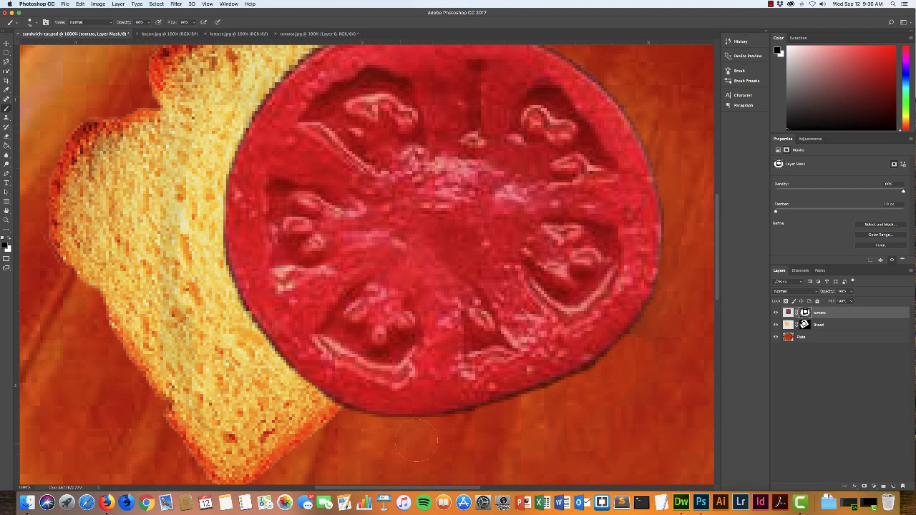
drag(473, 433, 352, 396)
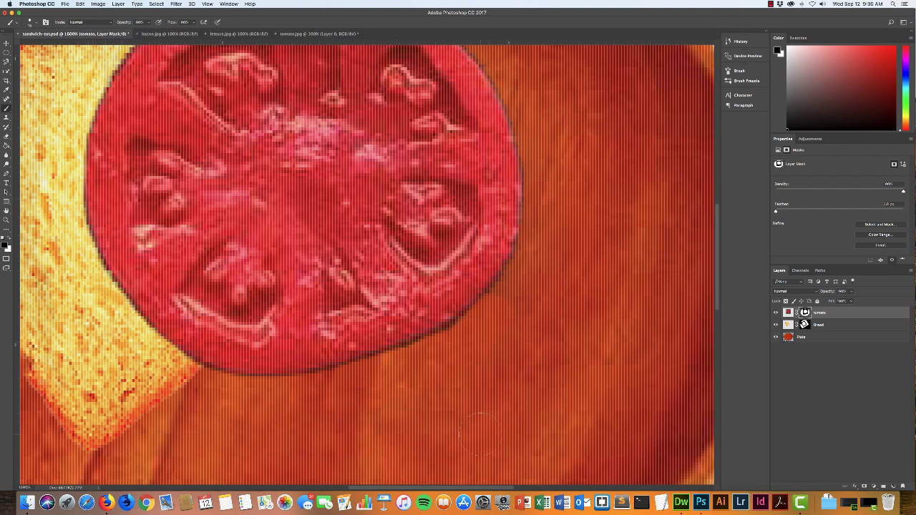
drag(562, 373, 480, 394)
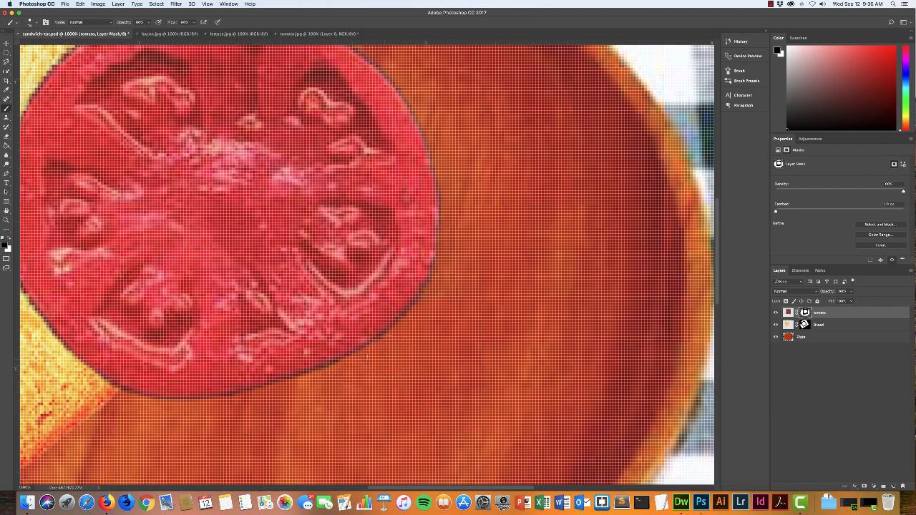
Paint black on the tomato's layer mask along its right and lower-right edge to remove the dark fringe over the plate.
drag(502, 289, 484, 327)
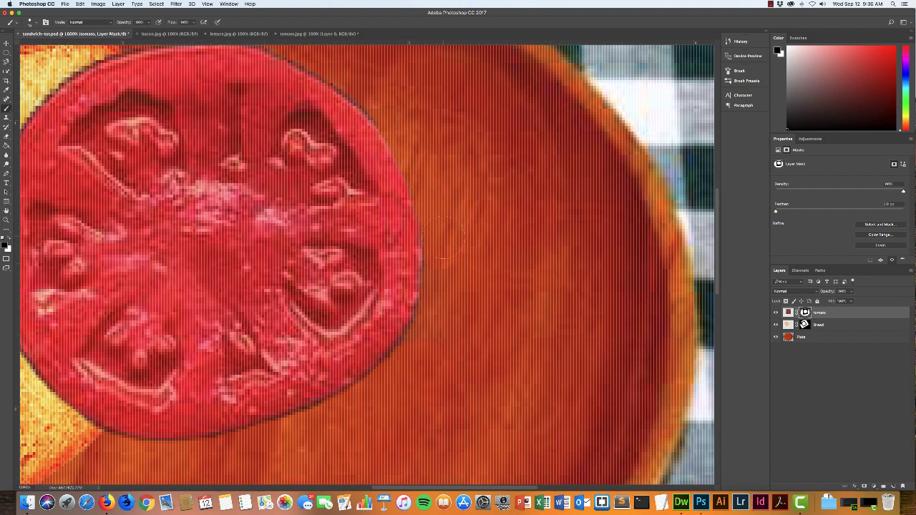
mouse_move(439, 276)
mouse_down()
mouse_move(433, 304)
mouse_move(365, 397)
mouse_up()
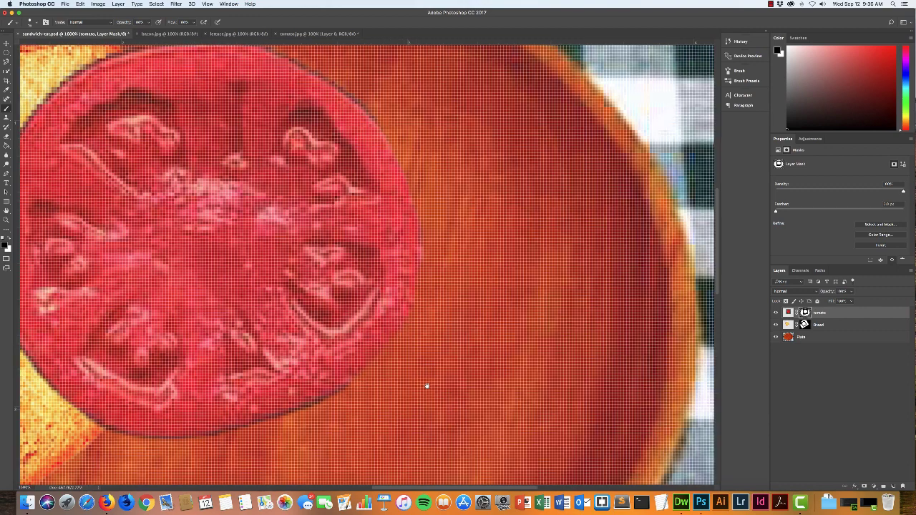
mouse_move(425, 384)
mouse_down()
mouse_move(508, 291)
mouse_move(409, 309)
mouse_move(422, 304)
mouse_move(322, 331)
mouse_move(314, 344)
mouse_move(323, 340)
mouse_move(203, 324)
mouse_move(187, 299)
mouse_up()
drag(143, 338, 453, 387)
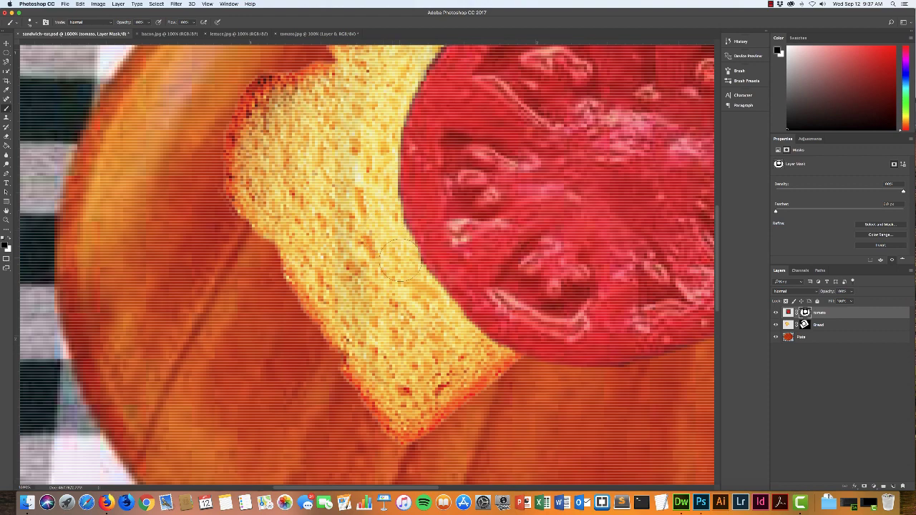
Clean up the tomato's layer mask along its left edge over the bread and around its upper edge.
drag(400, 283, 274, 382)
drag(255, 325, 266, 193)
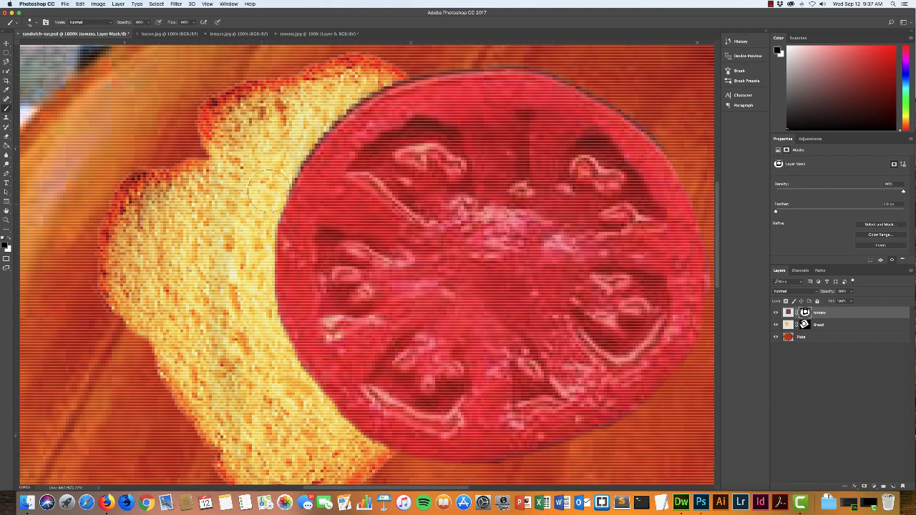
drag(409, 198, 302, 304)
mouse_move(218, 286)
mouse_down()
mouse_move(204, 283)
mouse_move(201, 264)
mouse_move(211, 229)
mouse_move(286, 194)
mouse_up()
drag(453, 334, 384, 290)
mouse_move(528, 233)
mouse_down()
mouse_move(444, 152)
mouse_move(355, 116)
mouse_move(293, 114)
mouse_move(308, 119)
mouse_move(209, 127)
mouse_up()
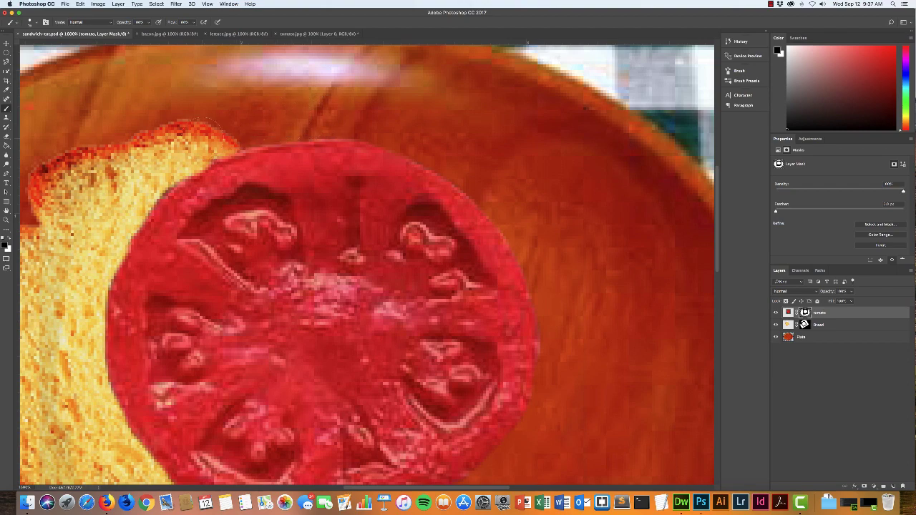
drag(159, 168, 142, 183)
Scale the tomato down to about half its size and place it over the left side of the bread.
key(super+minus)
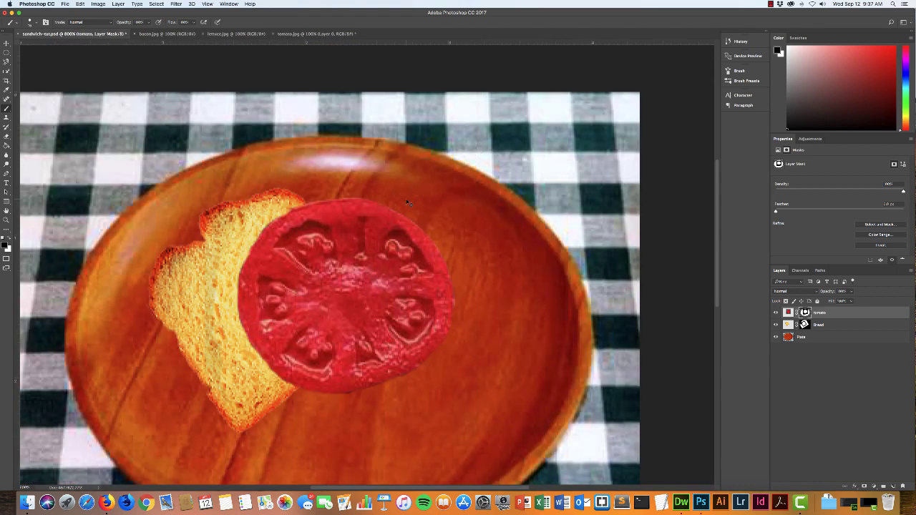
key(super+t)
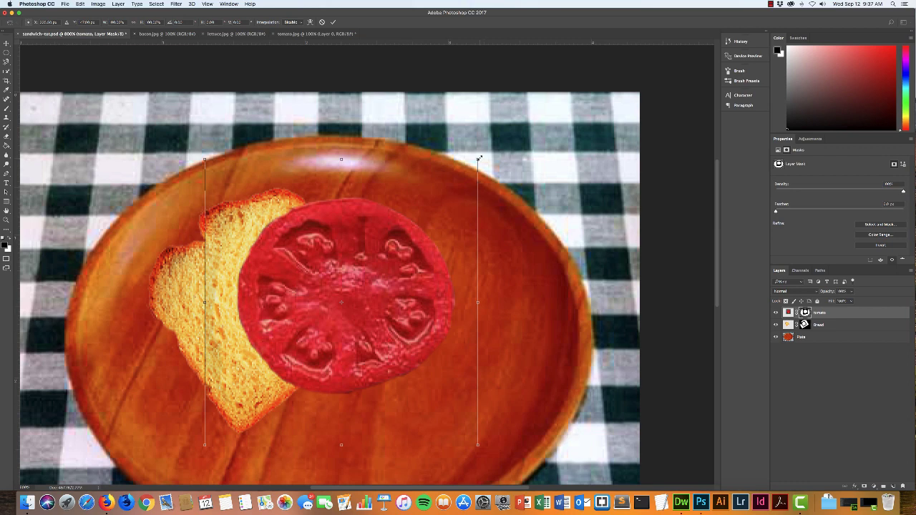
drag(478, 156, 346, 298)
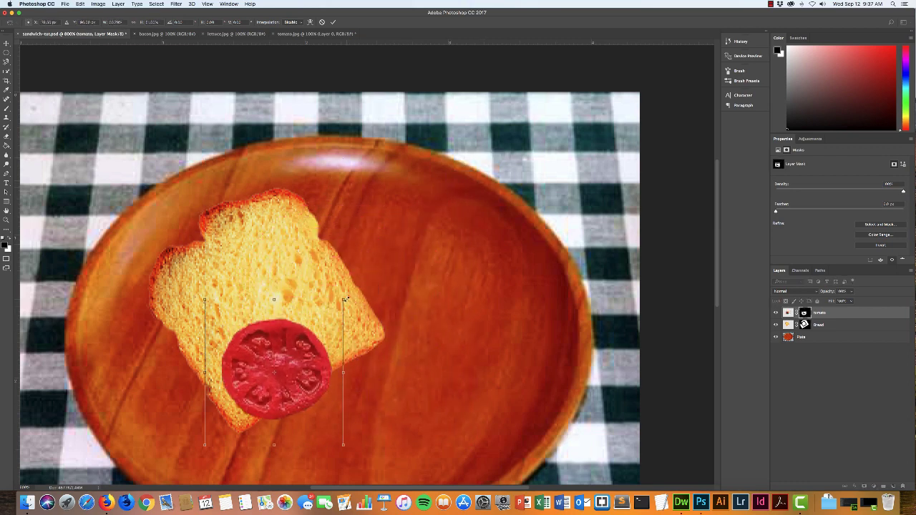
drag(285, 402, 300, 384)
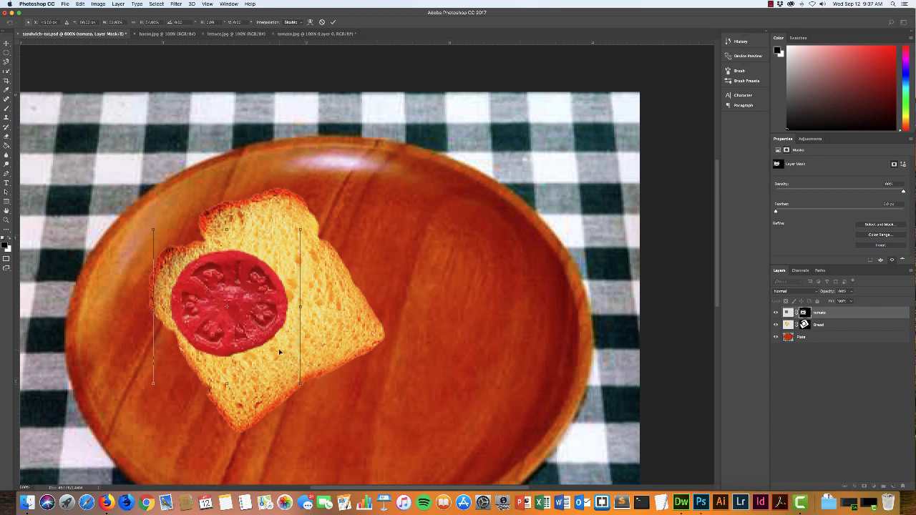
key(Return)
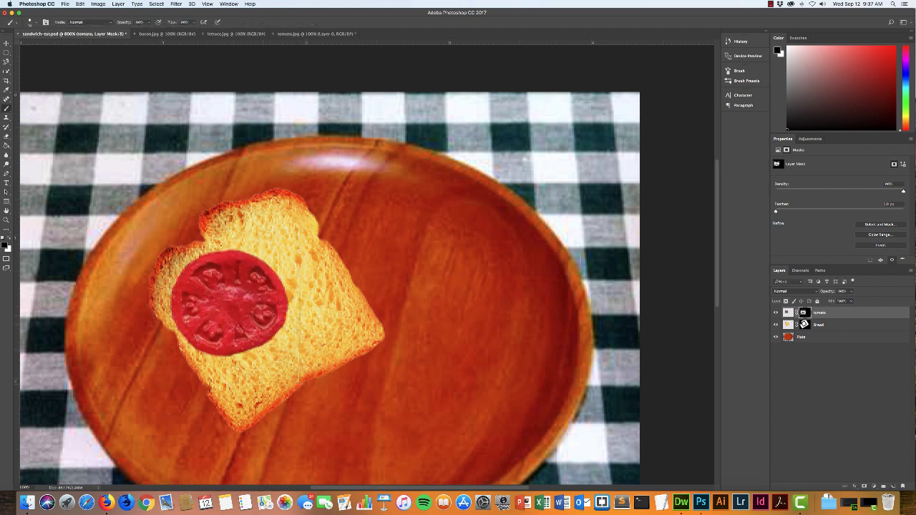
Duplicate the tomato slice with the Move tool and place the copy to its right, slightly overlapping it on the bread.
click(6, 43)
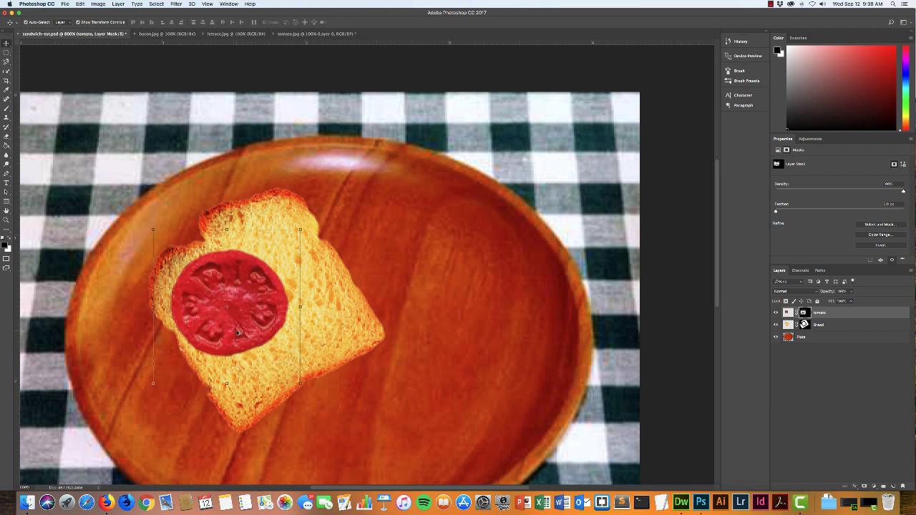
drag(226, 324, 301, 335)
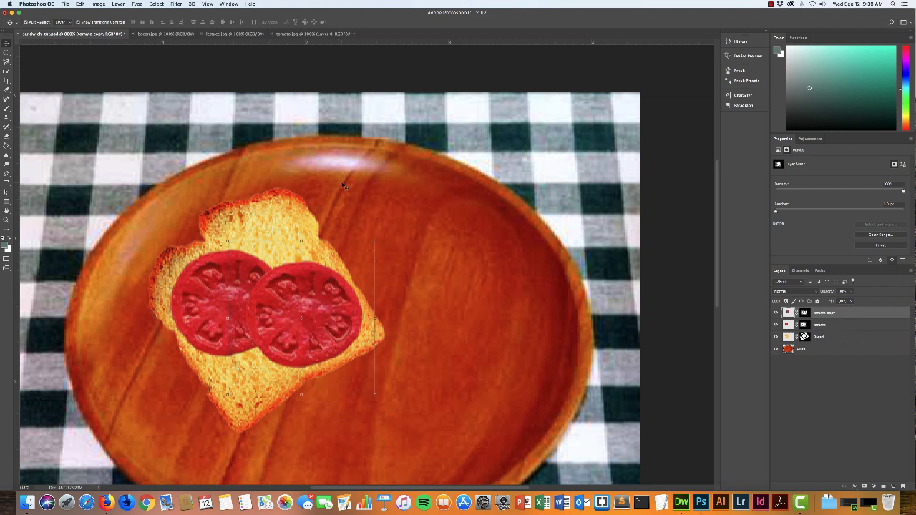
Close tomato.jpg without saving its changes.
click(278, 34)
click(272, 34)
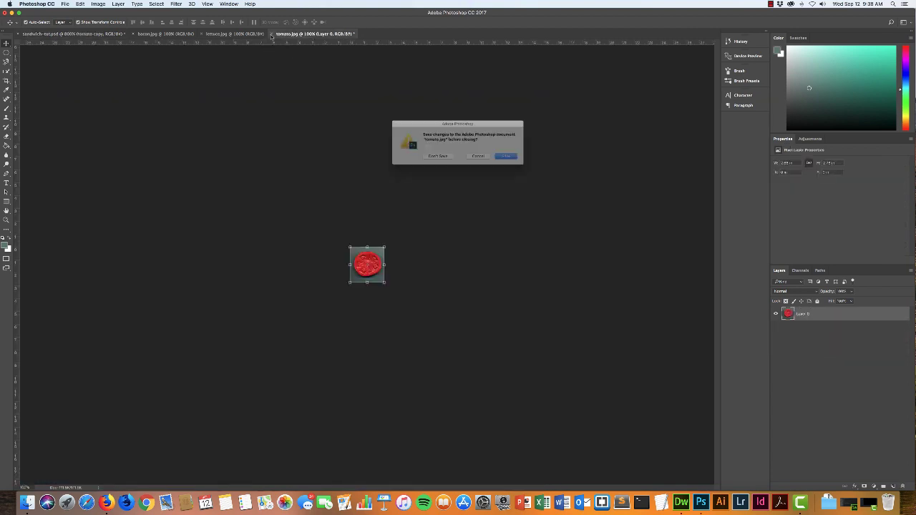
key(super+d)
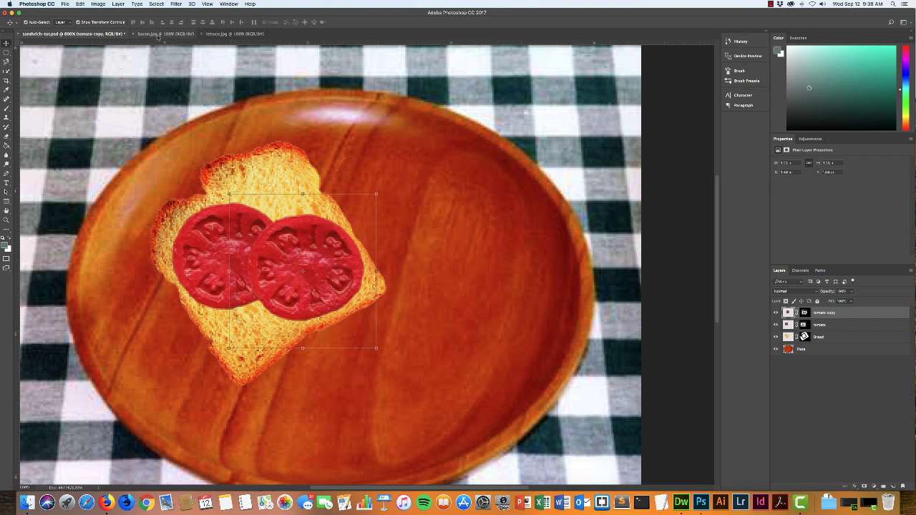
Bring up bacon.jpg and unlock its Background layer to make it a regular layer.
click(154, 34)
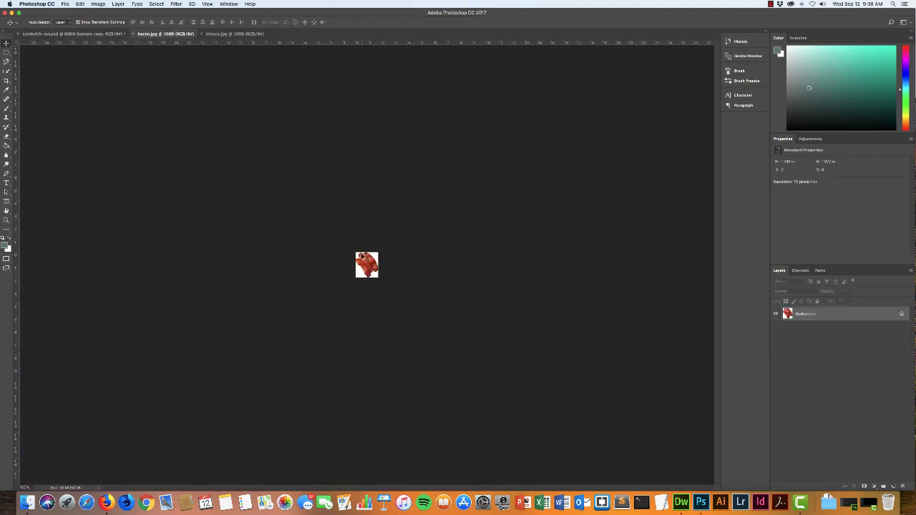
key(super+equal)
key(super+equal)
drag(388, 301, 349, 297)
click(439, 179)
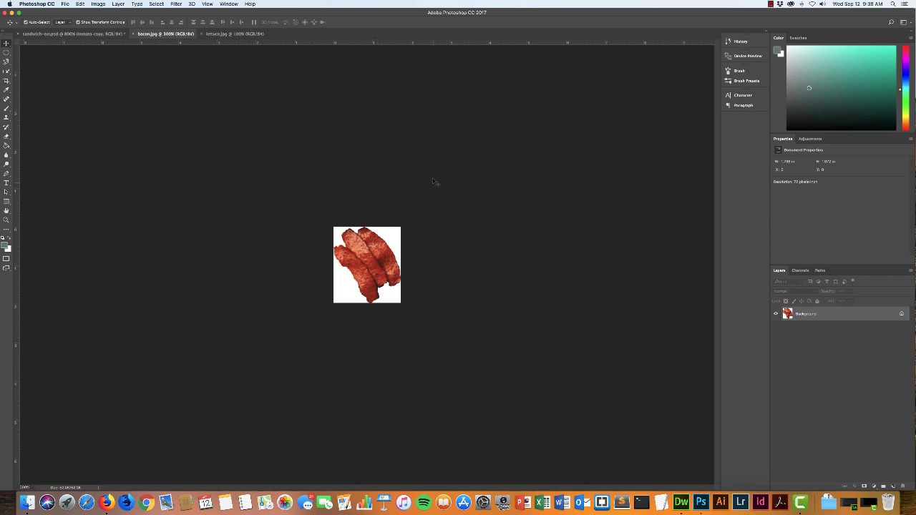
double_click(890, 315)
click(520, 226)
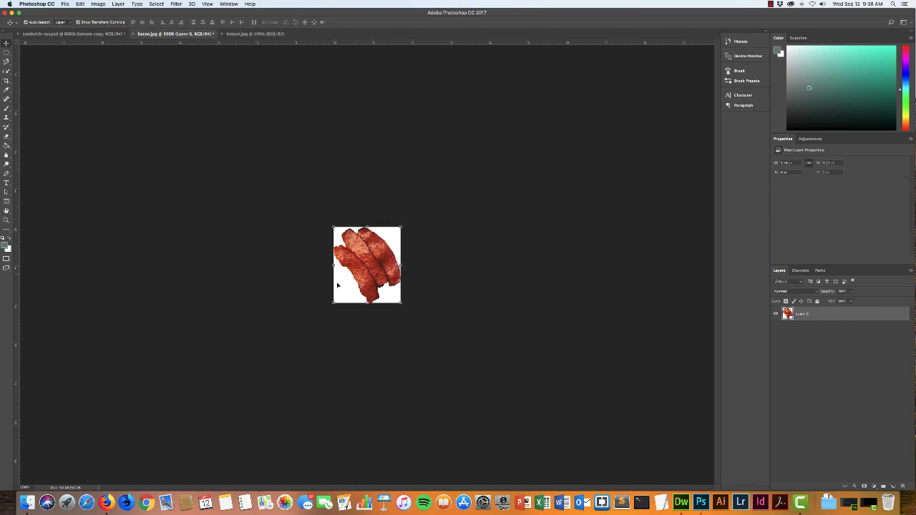
Copy the bacon layer into the sandwich document and place it over the bread's right side and the middle of the plate.
drag(341, 281, 52, 34)
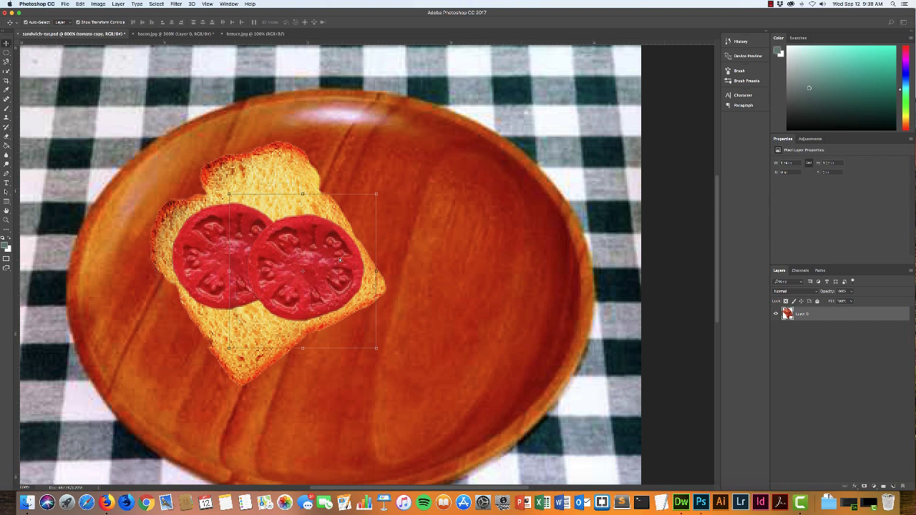
drag(340, 260, 341, 259)
drag(381, 212, 367, 274)
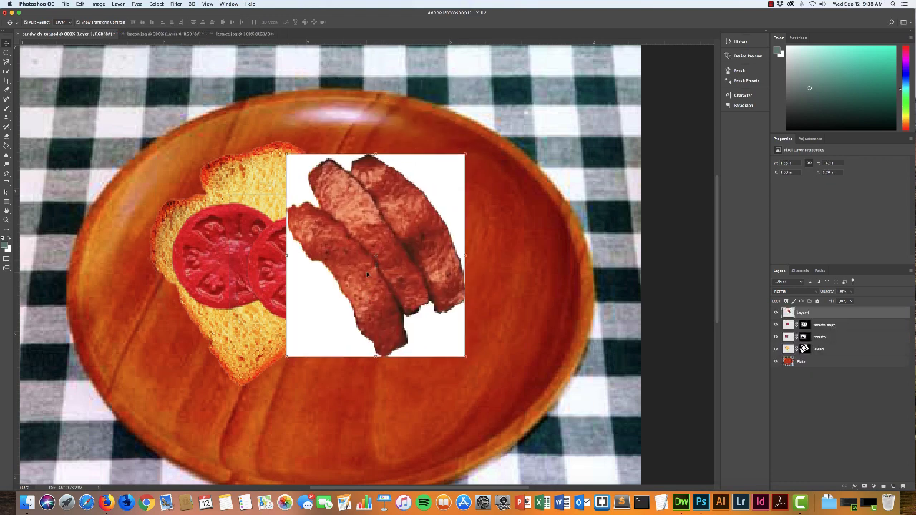
Select the white corner at the bacon's upper right with the Magic Wand, invert the selection, and add it as a layer mask.
click(6, 71)
click(6, 72)
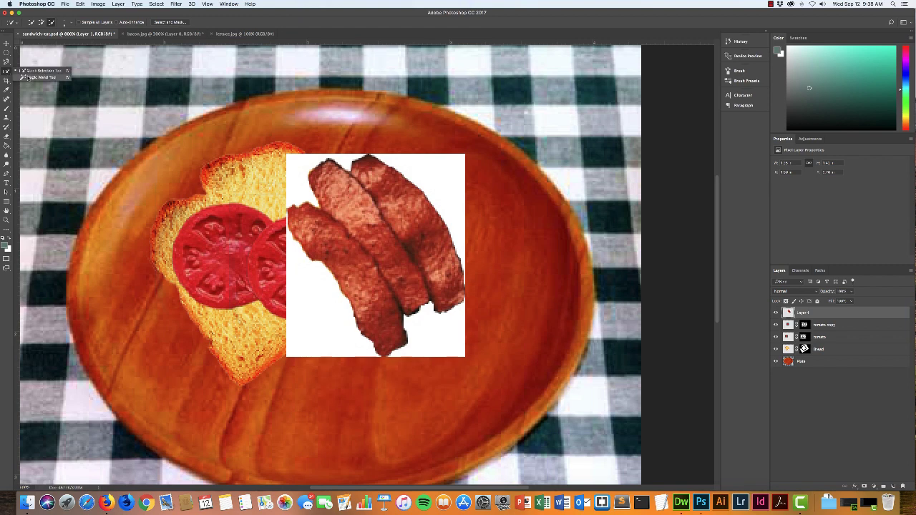
click(37, 77)
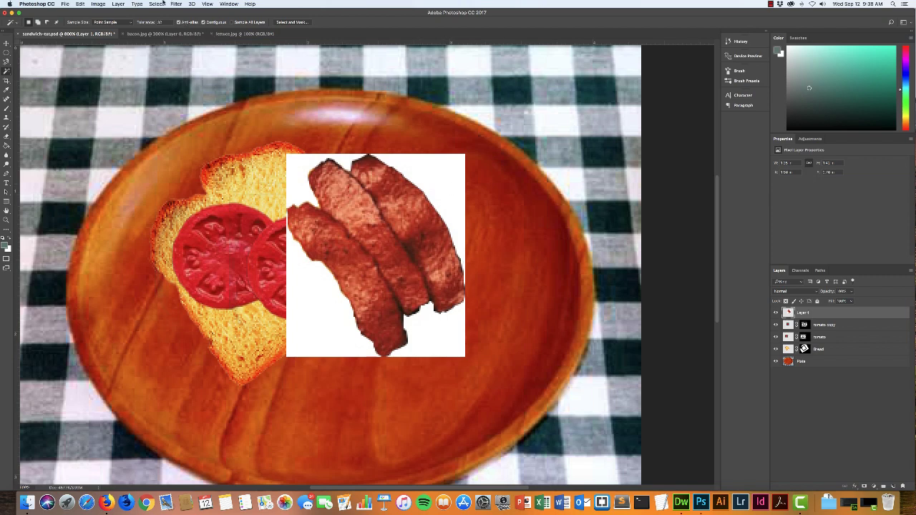
click(159, 4)
click(158, 32)
click(864, 486)
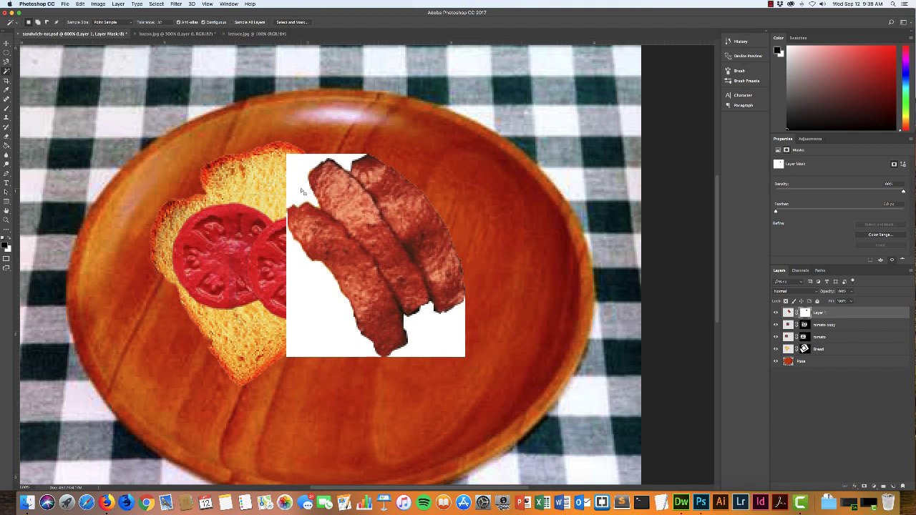
Try to mask out more of the bacon's white background by inverting a selection and adding a second mask, and delete that mask.
click(162, 3)
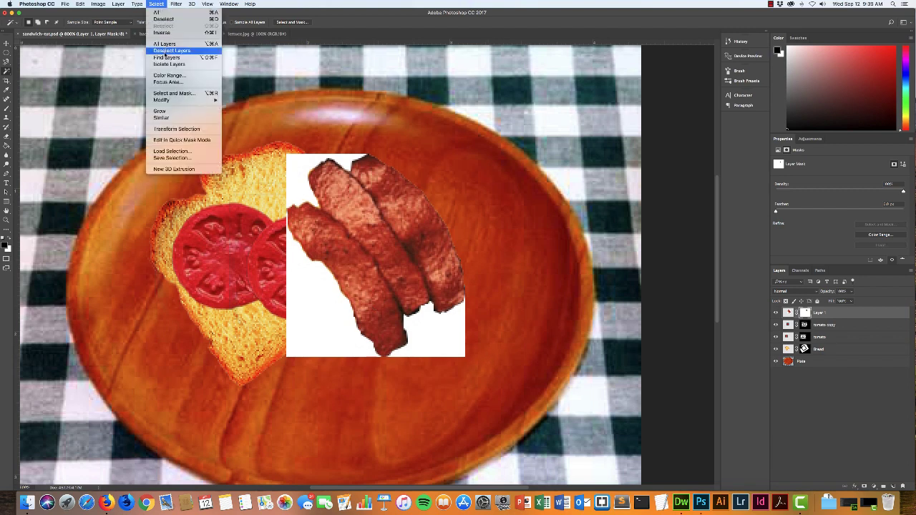
click(165, 34)
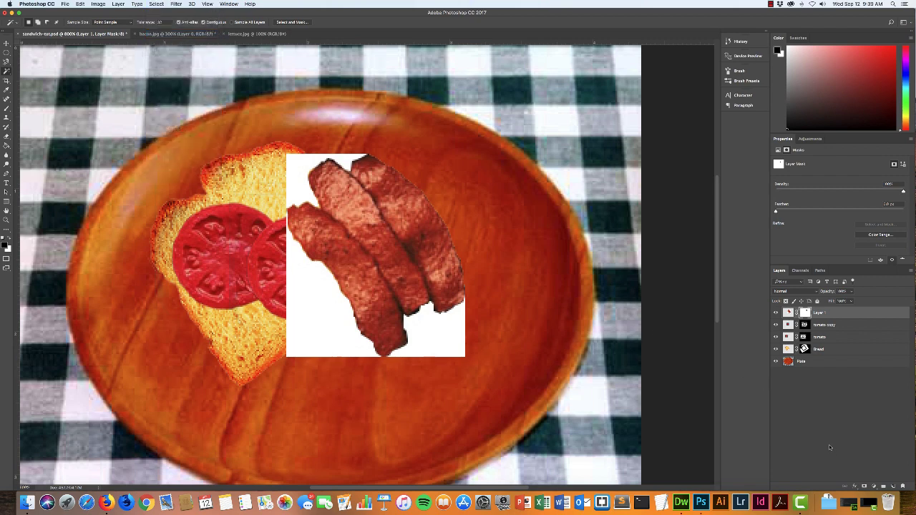
click(864, 486)
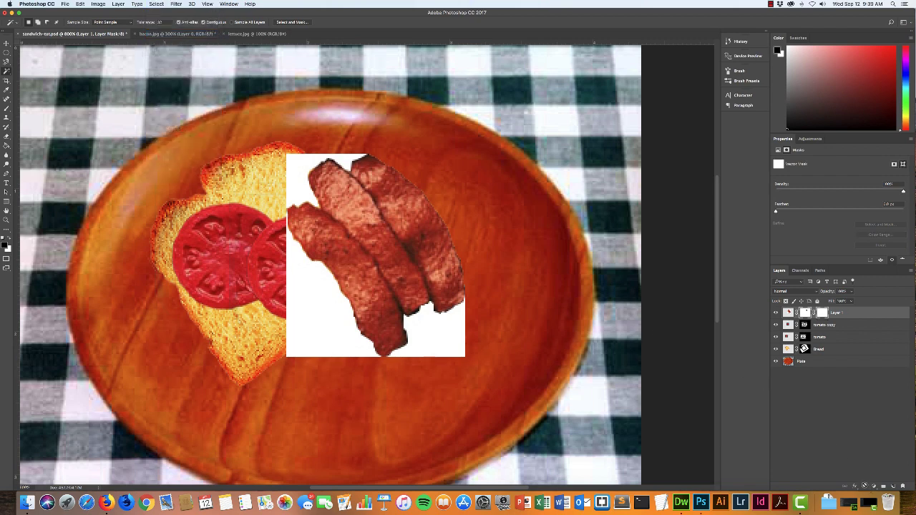
key(Delete)
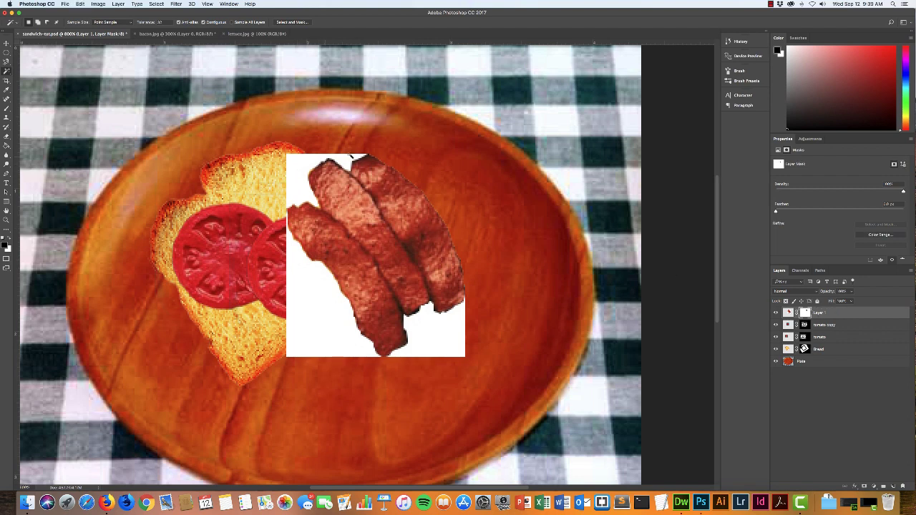
Try filling the selected white area at the bacon's upper left with black on the layer mask, and undo the fill.
right_click(296, 180)
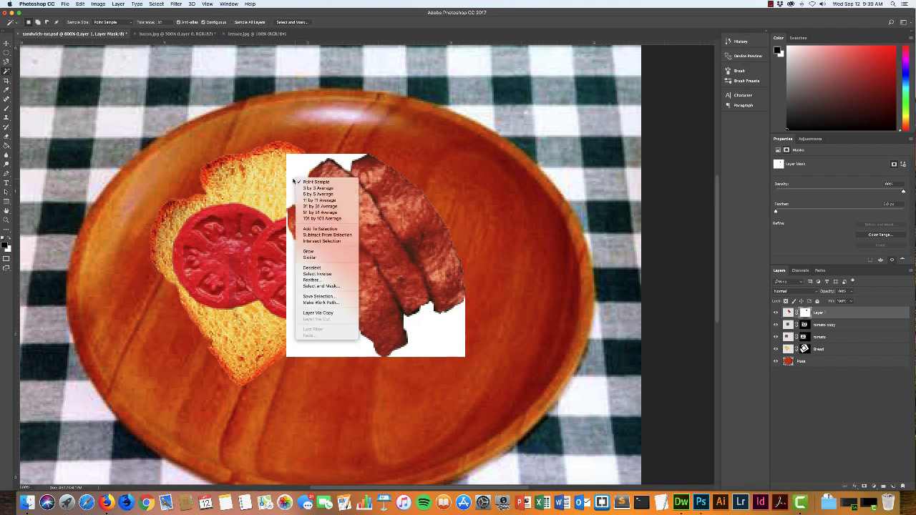
click(289, 178)
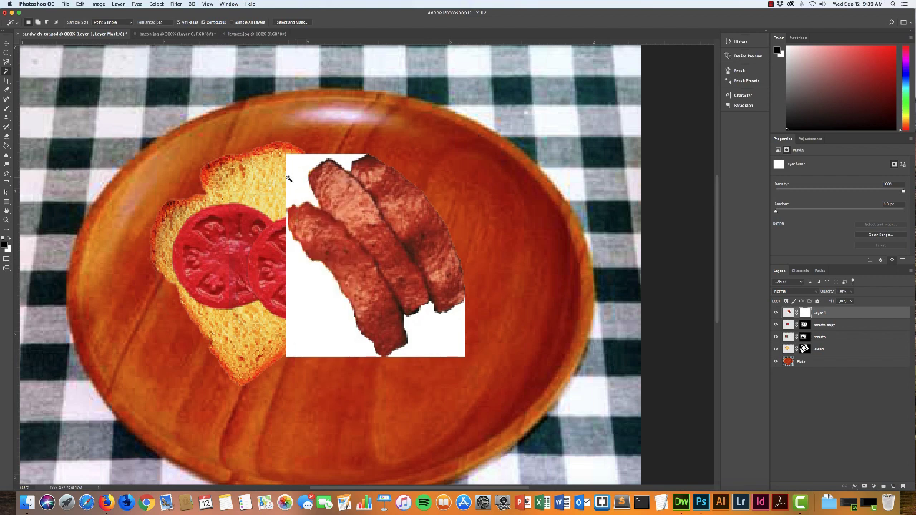
click(80, 5)
click(85, 117)
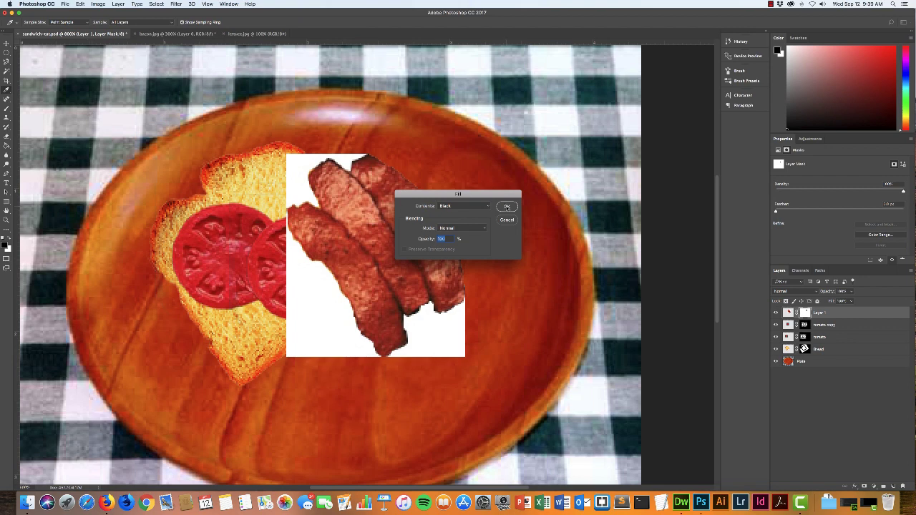
click(506, 207)
key(super+z)
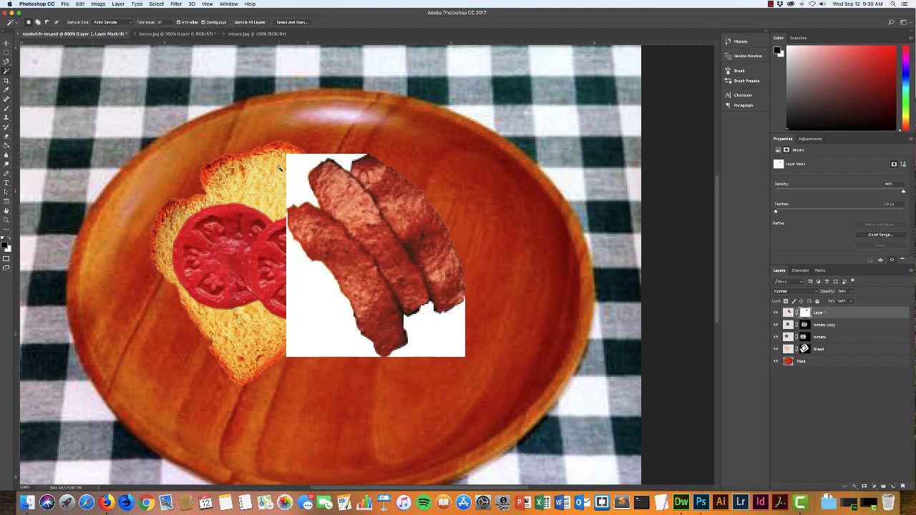
Fill the selected white area along the bacon's upper-left edge with black at 100% opacity on the layer mask.
click(81, 4)
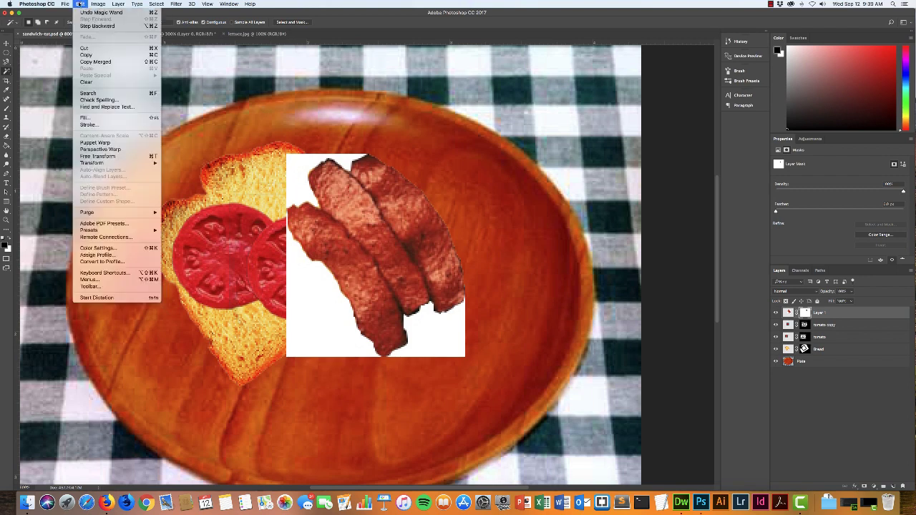
click(86, 117)
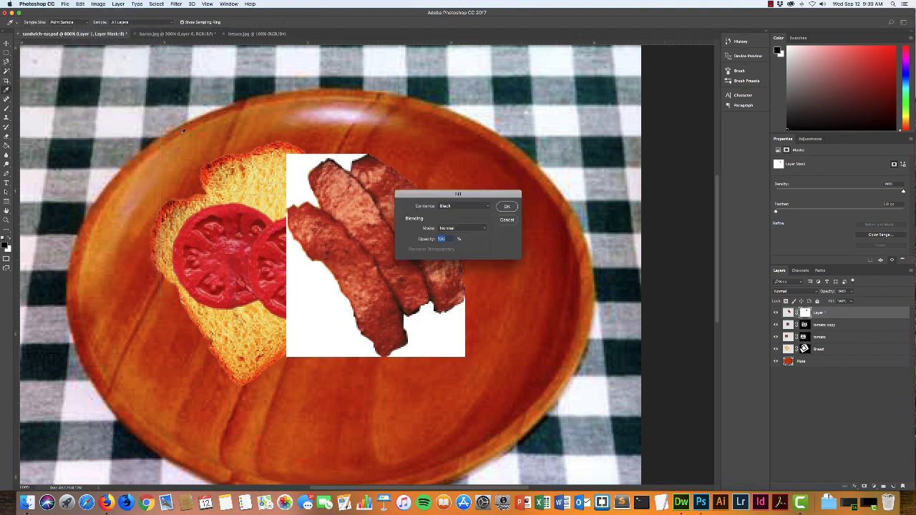
click(507, 207)
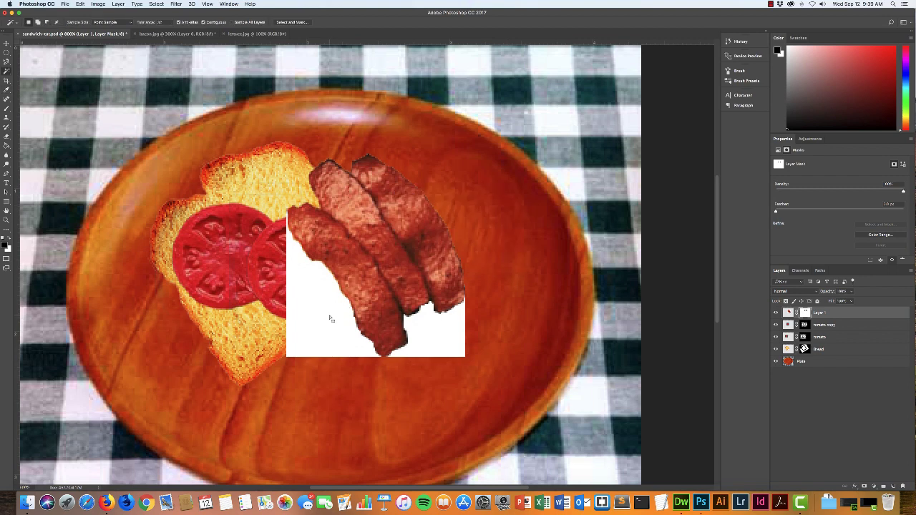
Fill the selected white area below and left of the bacon with black on the layer mask.
click(80, 4)
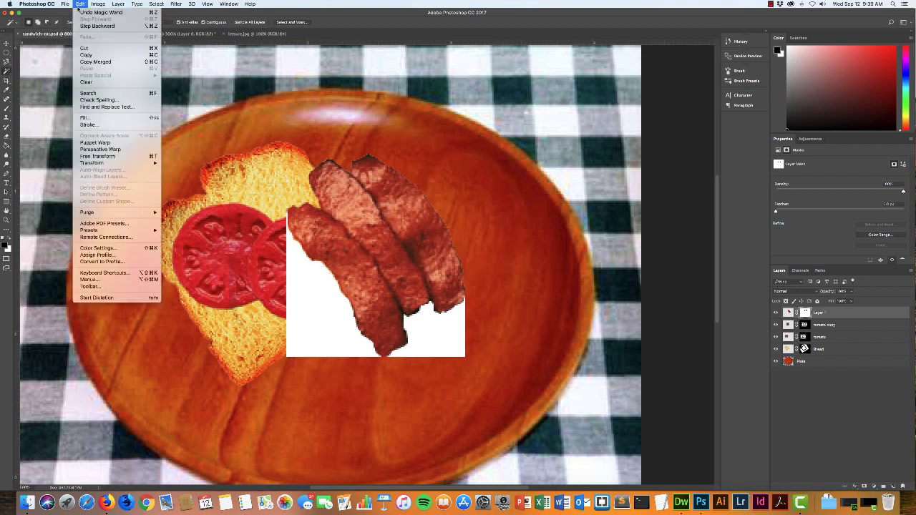
click(85, 117)
click(506, 207)
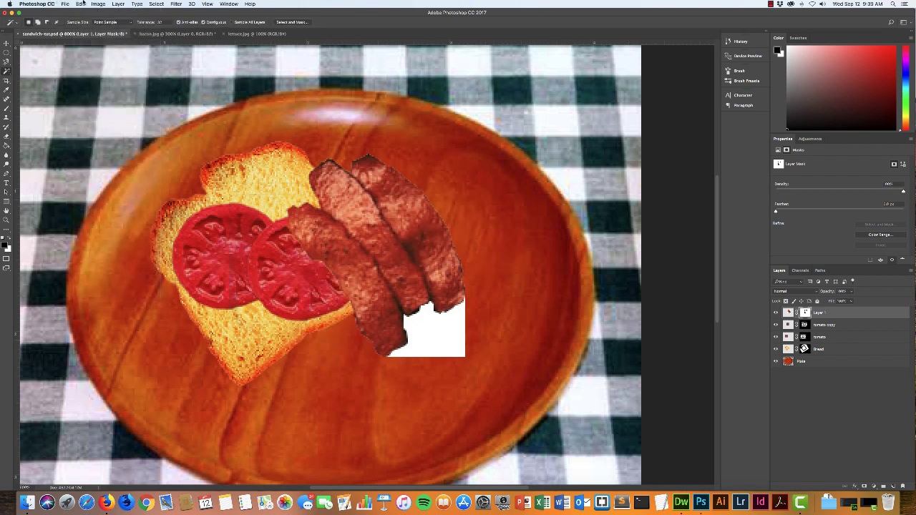
Fill the selected white area at the bacon's lower right with black at 100% opacity on the layer mask.
click(81, 3)
click(85, 118)
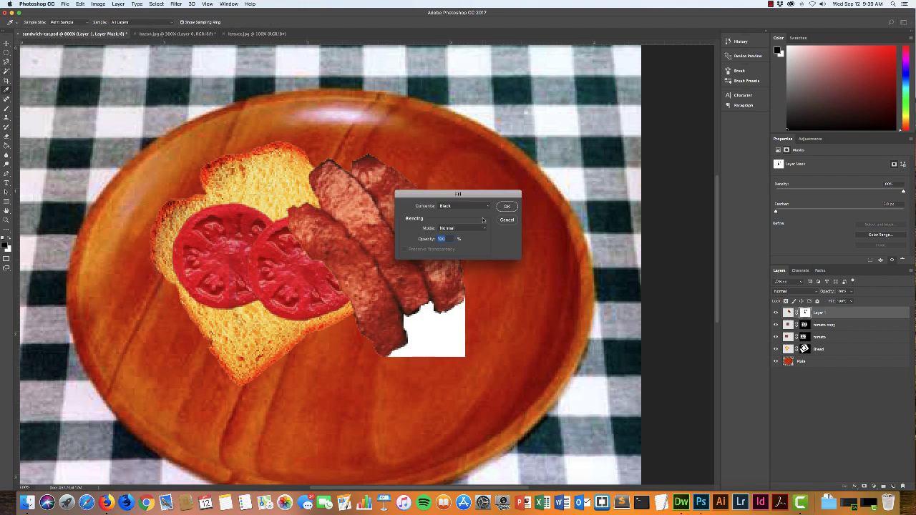
click(506, 207)
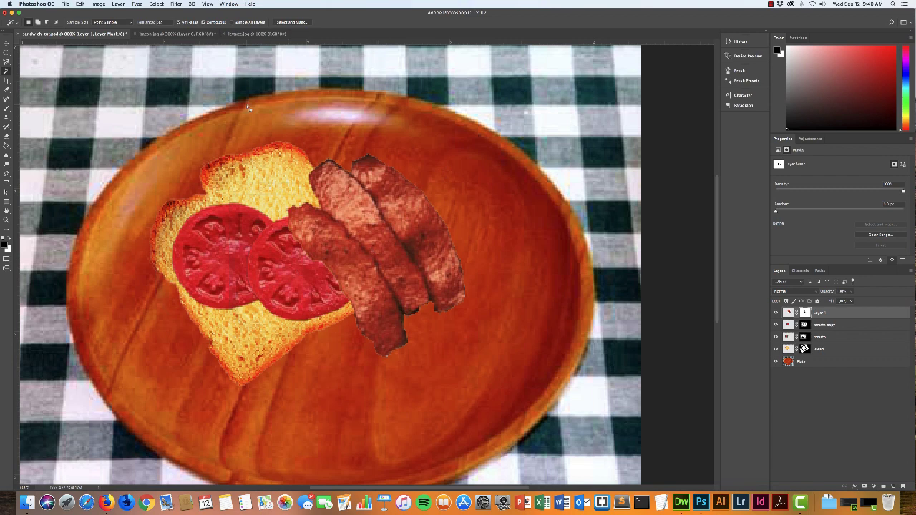
Try inverting the selection and filling it with black on the bacon's layer mask, and undo the fill.
click(136, 3)
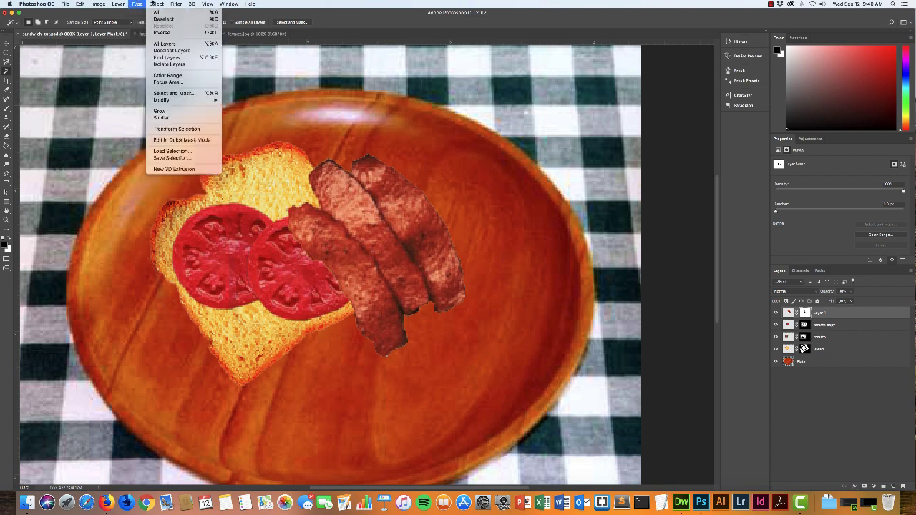
click(158, 34)
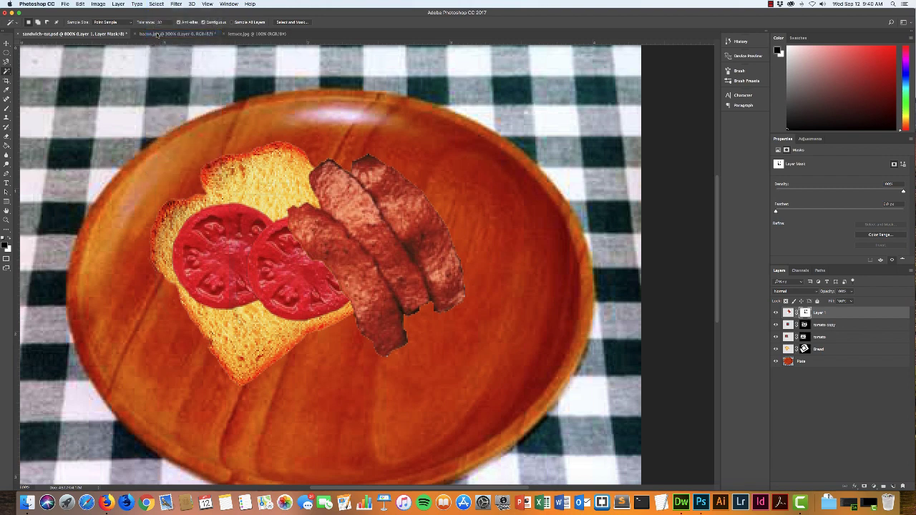
click(80, 3)
click(86, 117)
click(507, 207)
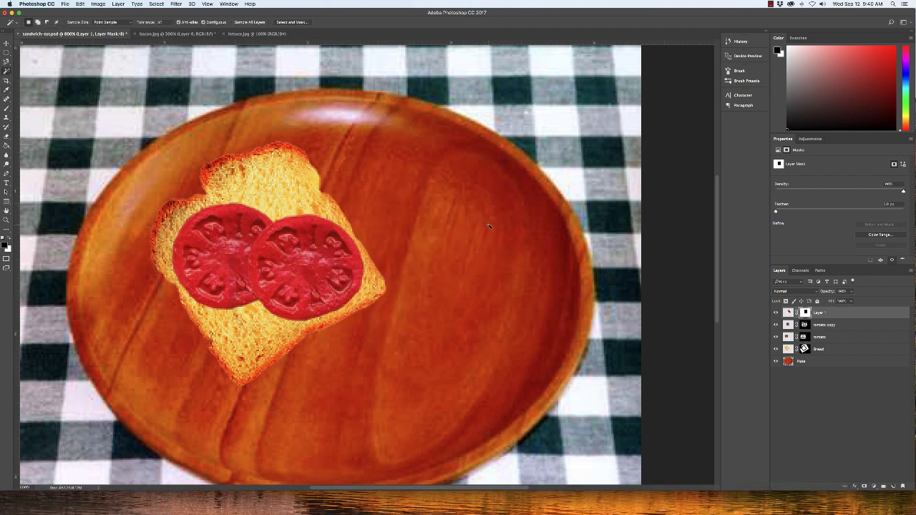
key(super+z)
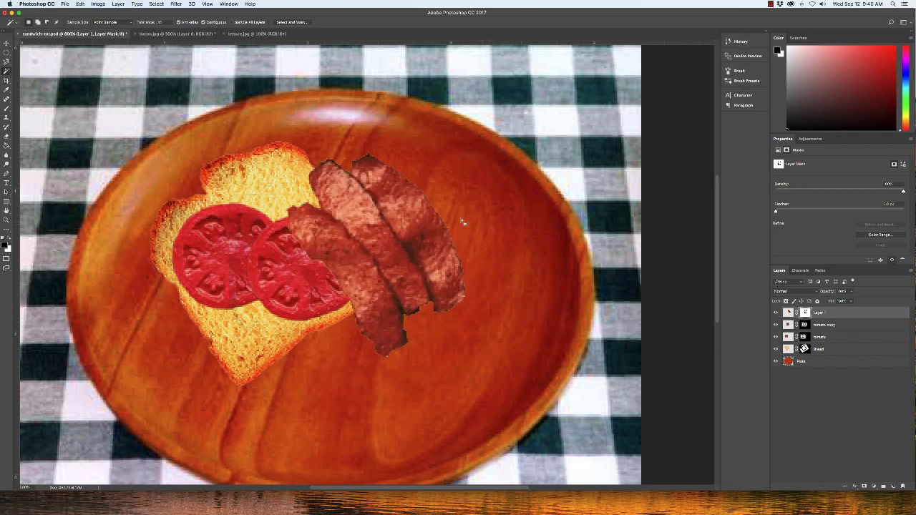
Deselect and move the masked bacon onto the bread so that it covers the two tomato slices.
key(super+d)
key(v)
drag(418, 270, 297, 281)
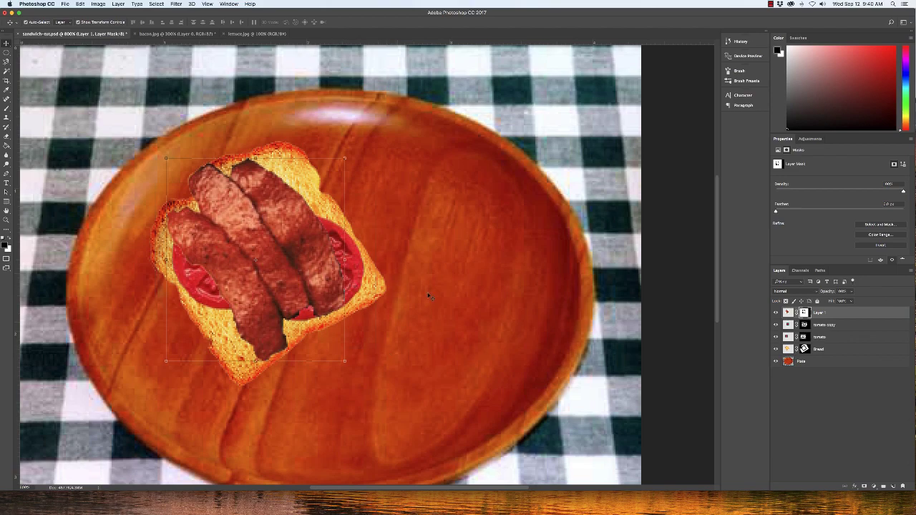
Switch to the tutorial PDF in Firefox and read the instructions on copying layers and lowering the bacon layer's opacity.
key(super+Tab)
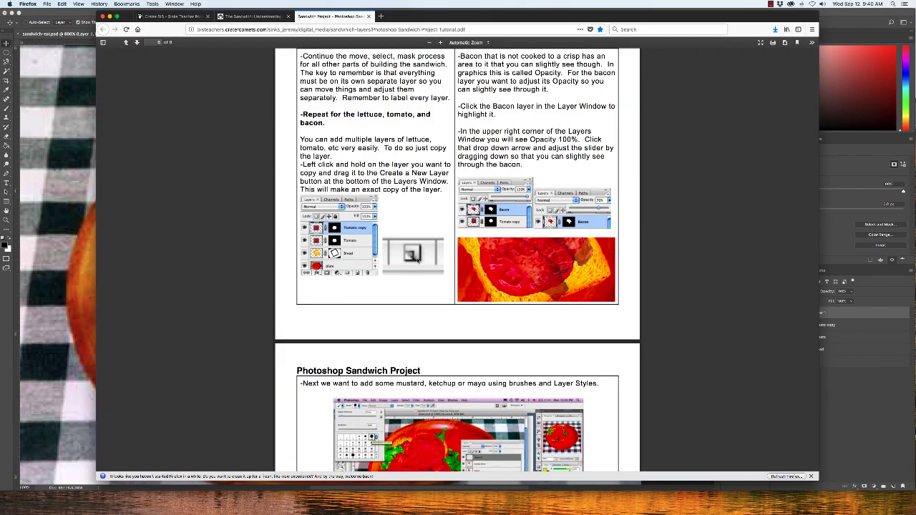
scroll(421, 264, down, 2)
scroll(420, 264, up, 3)
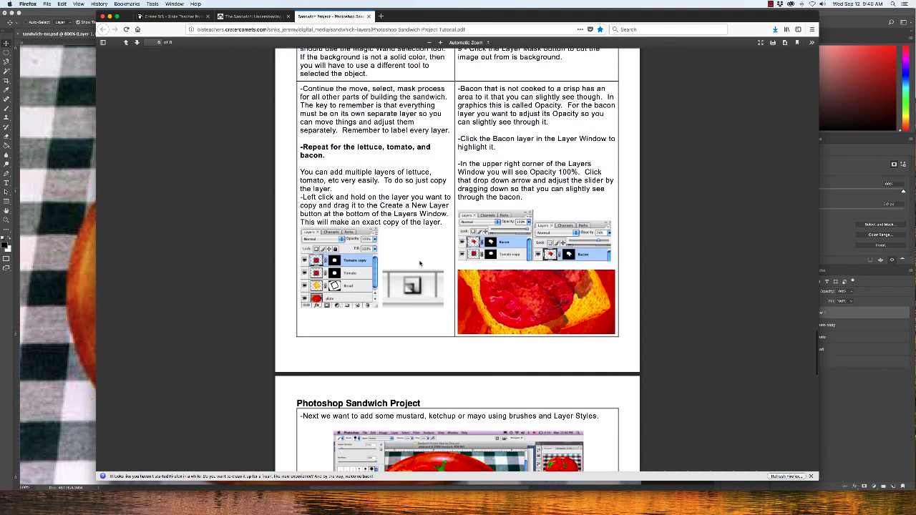
scroll(421, 263, up, 1)
scroll(421, 264, down, 1)
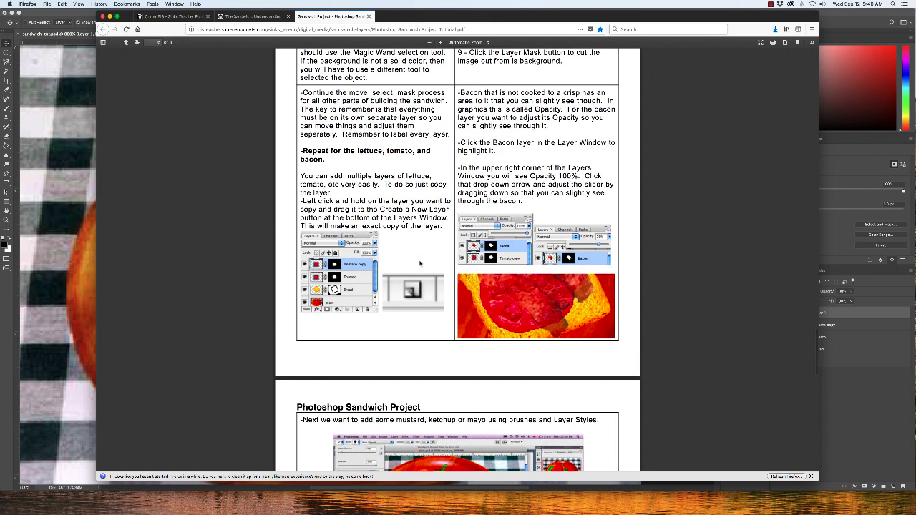
scroll(420, 264, down, 1)
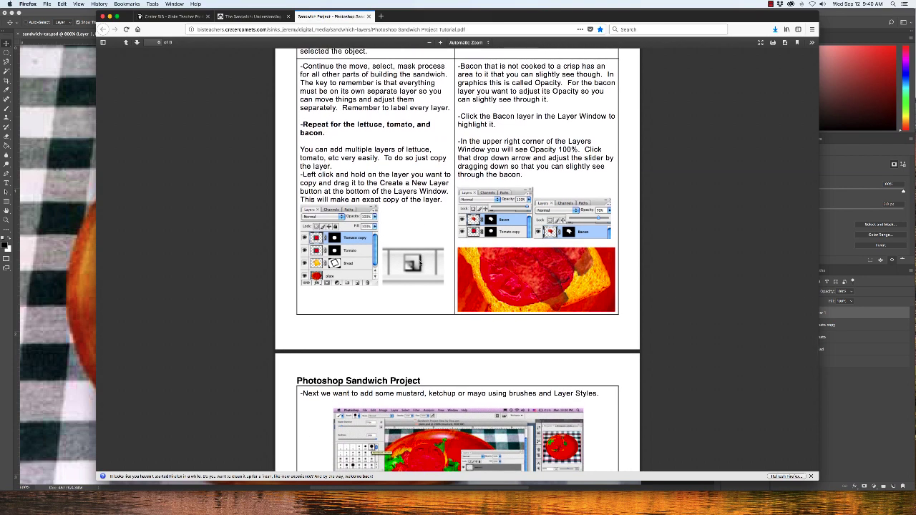
scroll(420, 263, down, 1)
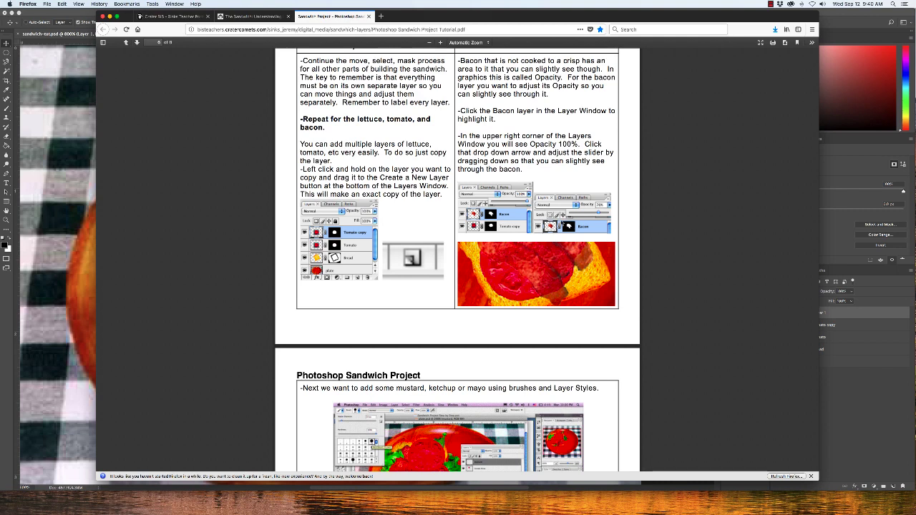
scroll(562, 222, down, 1)
scroll(561, 223, down, 1)
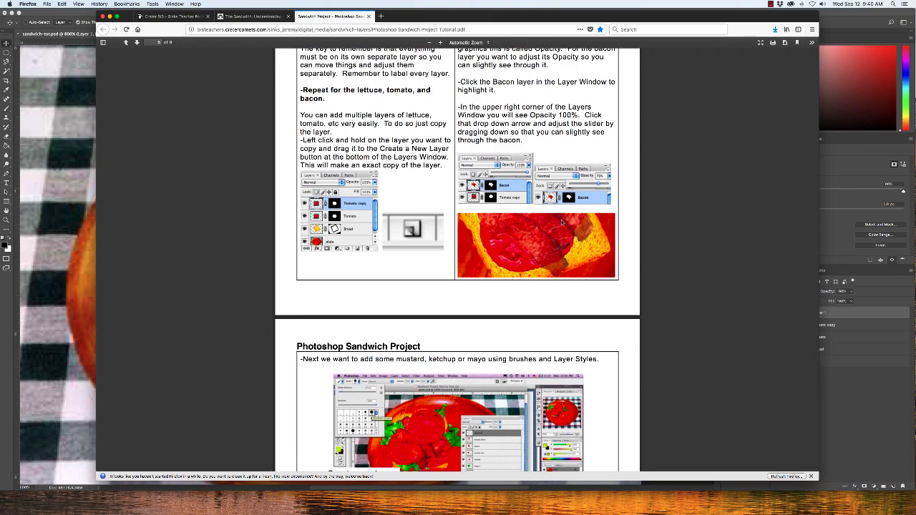
scroll(562, 223, down, 2)
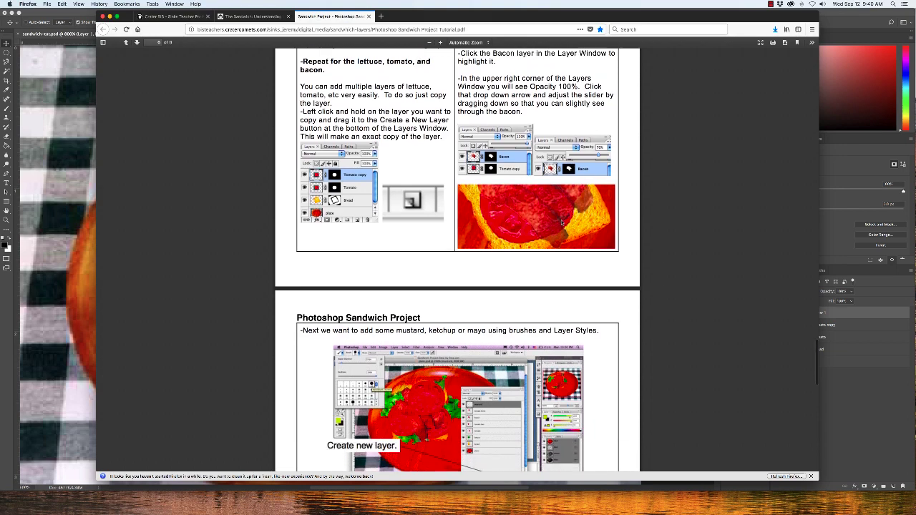
scroll(562, 223, down, 1)
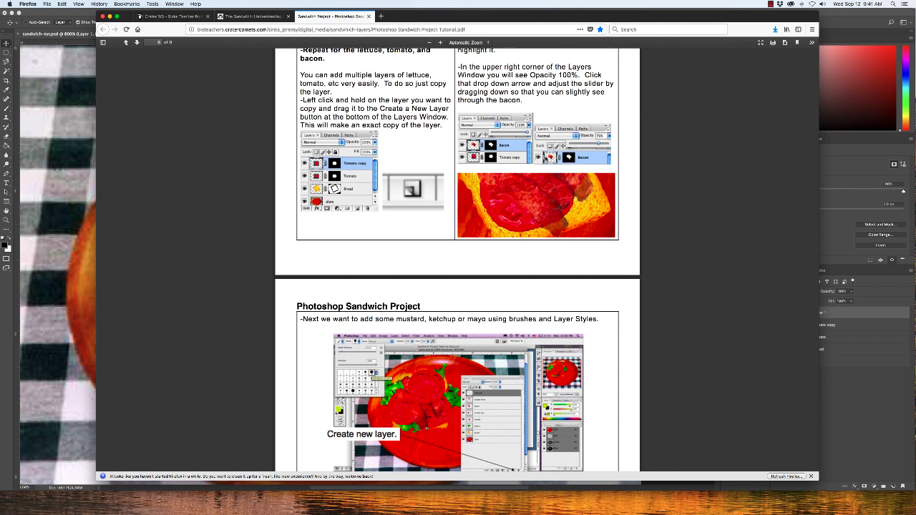
Look through the tutorial's next pages on painting condiments with layer styles, and return to the bacon opacity section.
scroll(510, 189, up, 10)
scroll(510, 188, down, 8)
scroll(511, 189, down, 3)
scroll(541, 156, down, 2)
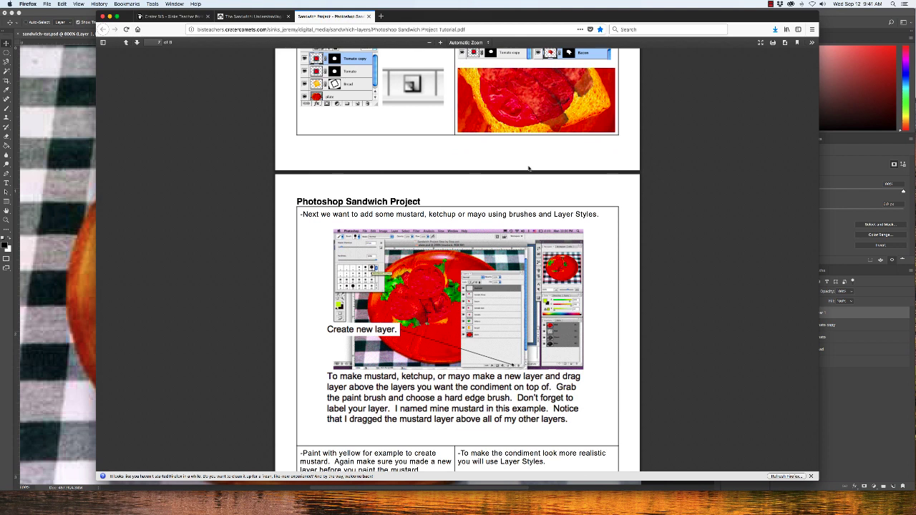
scroll(528, 169, up, 10)
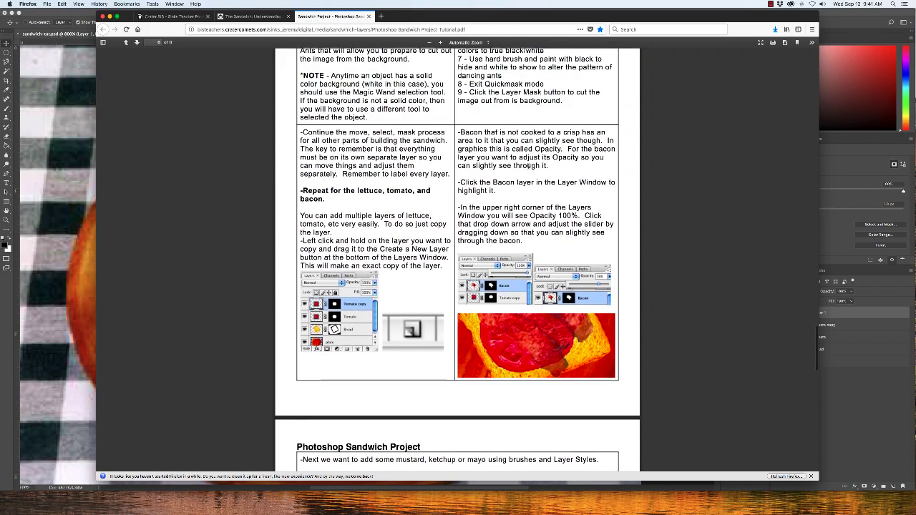
scroll(529, 169, down, 12)
scroll(528, 169, down, 5)
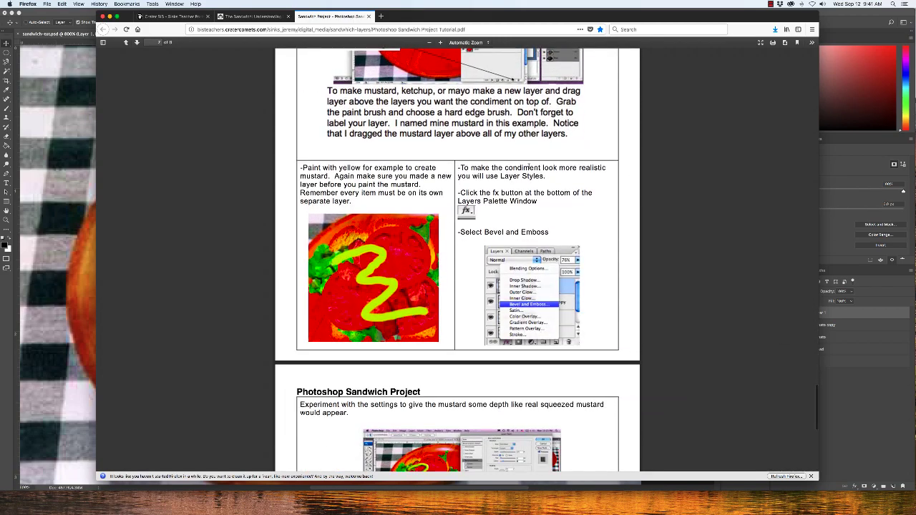
scroll(529, 167, down, 2)
scroll(529, 169, up, 11)
scroll(528, 169, up, 3)
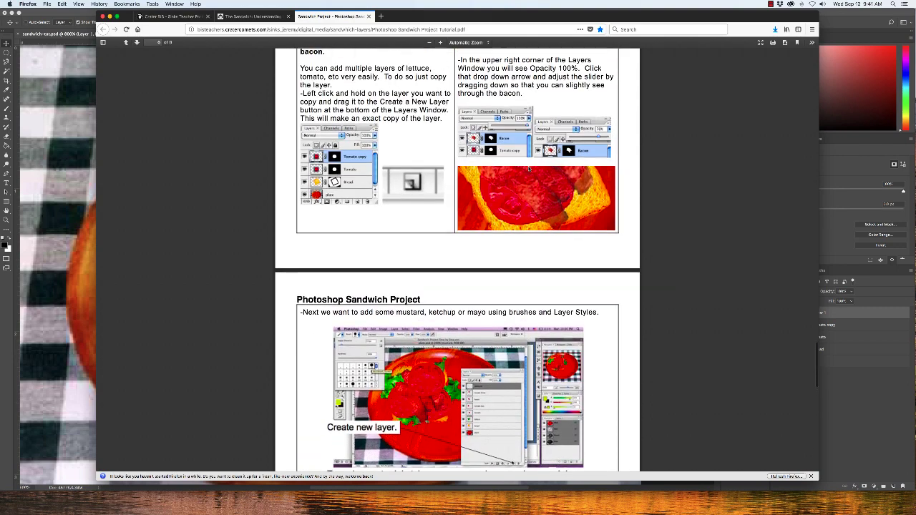
Switch back to Photoshop and lower the bacon layer's opacity to about 70%.
key(super+Tab)
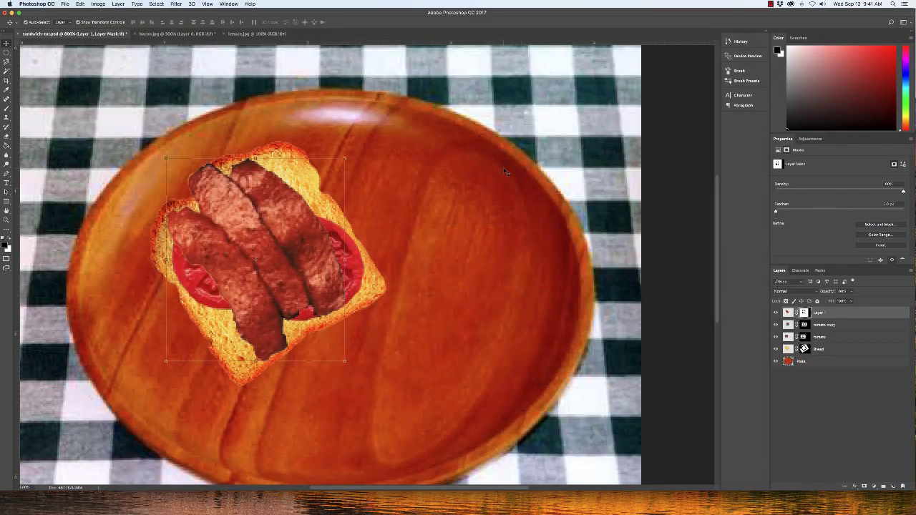
click(850, 315)
click(852, 291)
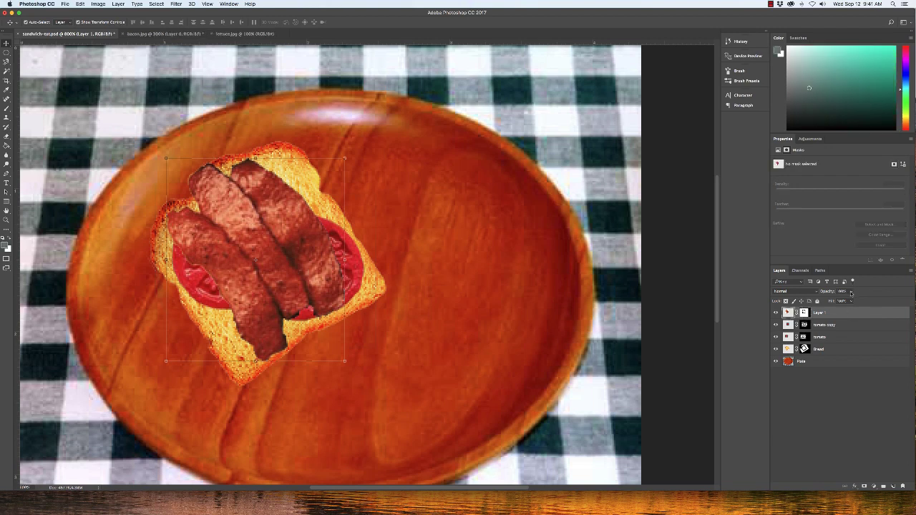
drag(853, 301, 843, 300)
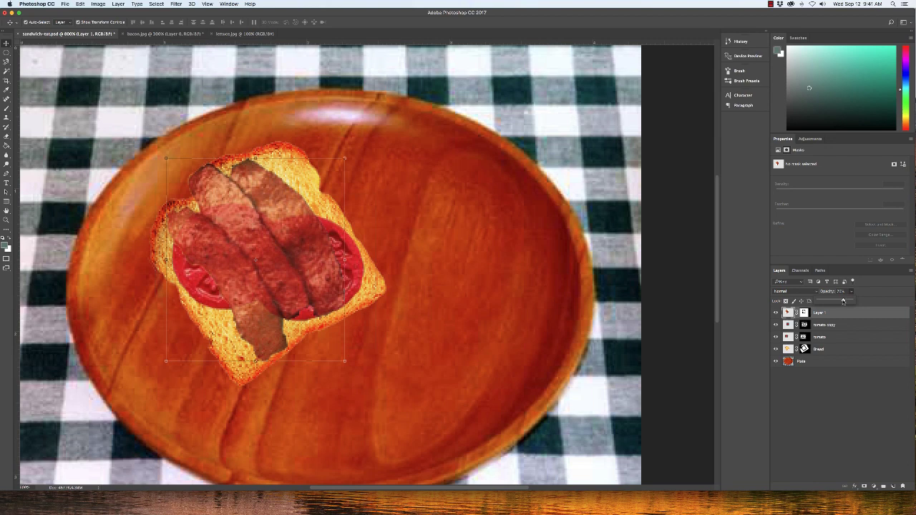
click(866, 313)
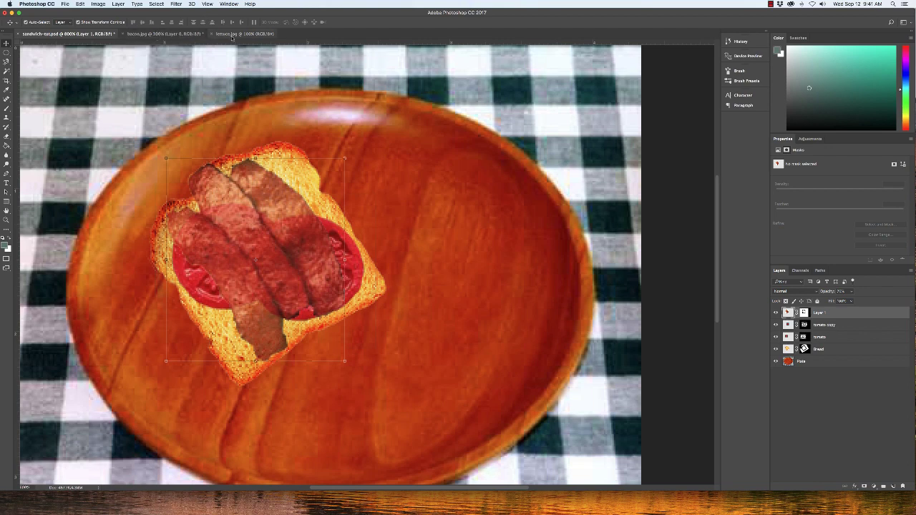
Bring the lettuce image from lettuce.jpg into the sandwich document and position it over the bread and bacon.
click(233, 34)
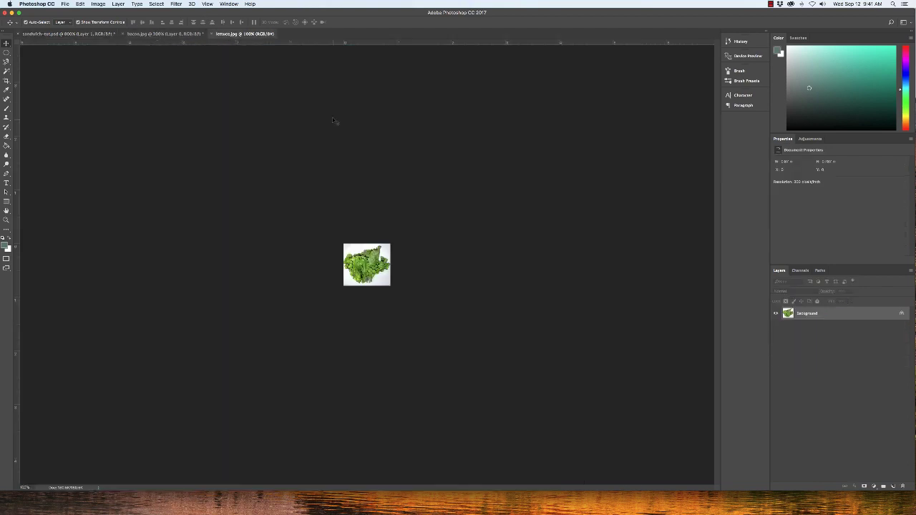
key(super+equal)
key(super+equal)
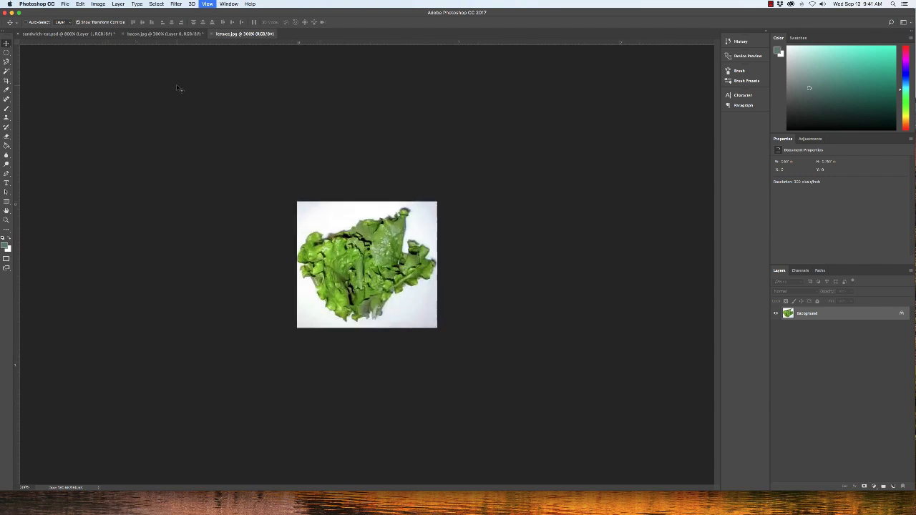
drag(386, 295, 66, 36)
drag(311, 264, 311, 264)
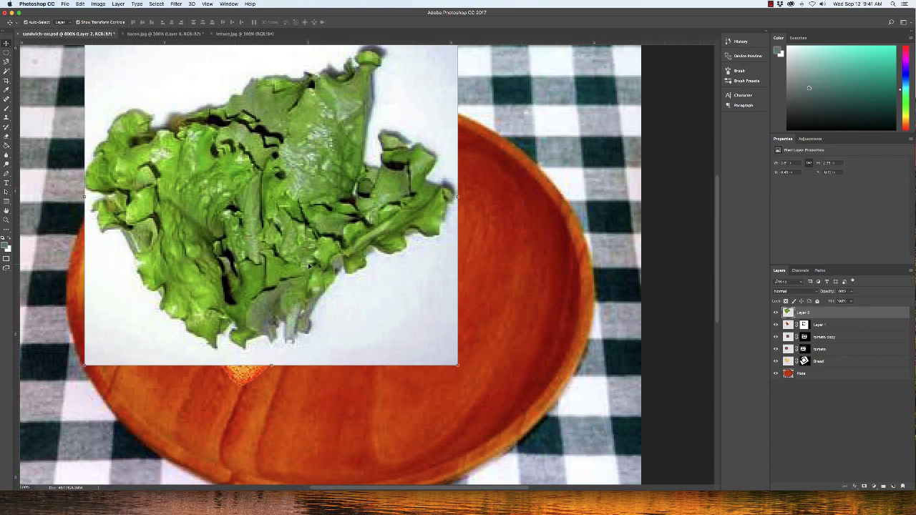
drag(303, 193, 324, 229)
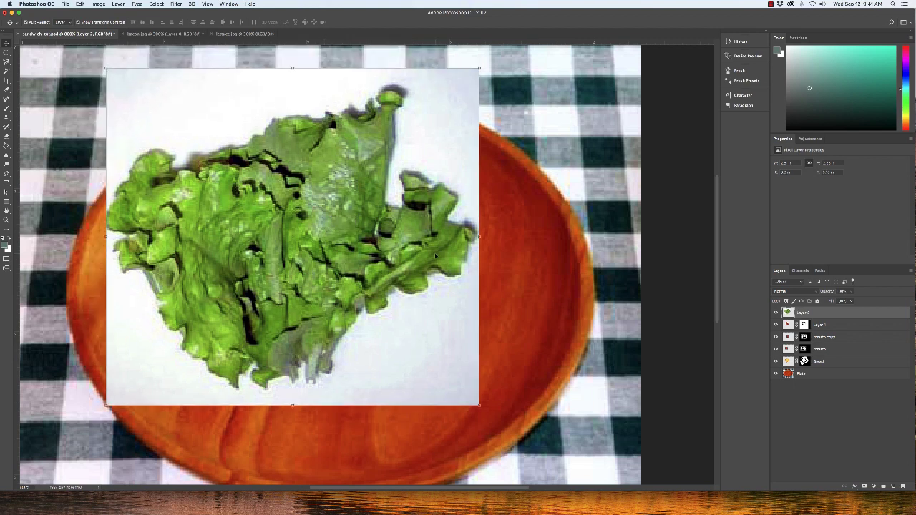
Select the white background around the lettuce with the Magic Wand.
click(7, 71)
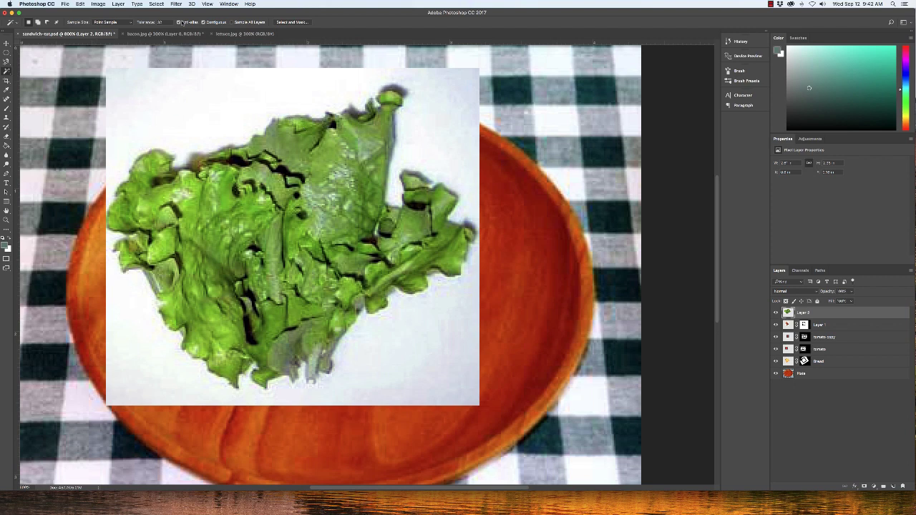
click(154, 4)
click(156, 3)
click(156, 4)
click(156, 4)
Undo the mask made from the background selection, invert the selection, and add a layer mask that keeps only the lettuce.
click(864, 486)
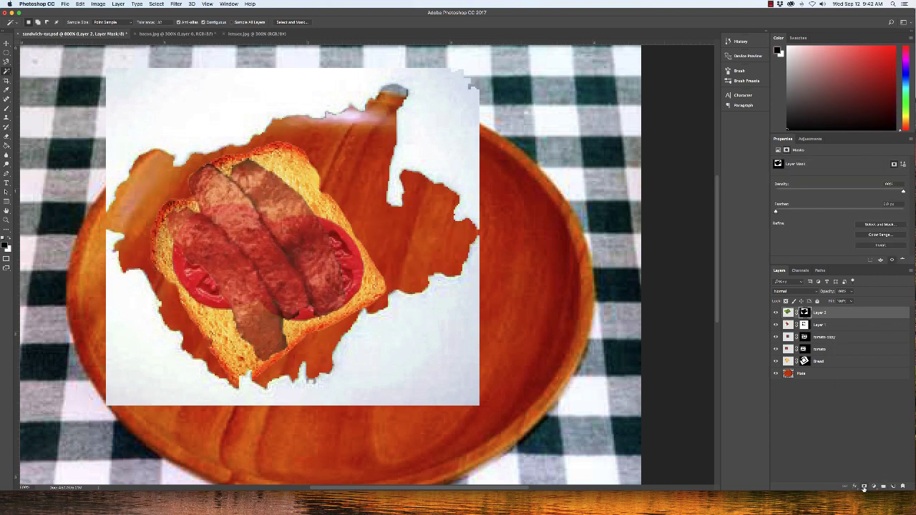
key(super+z)
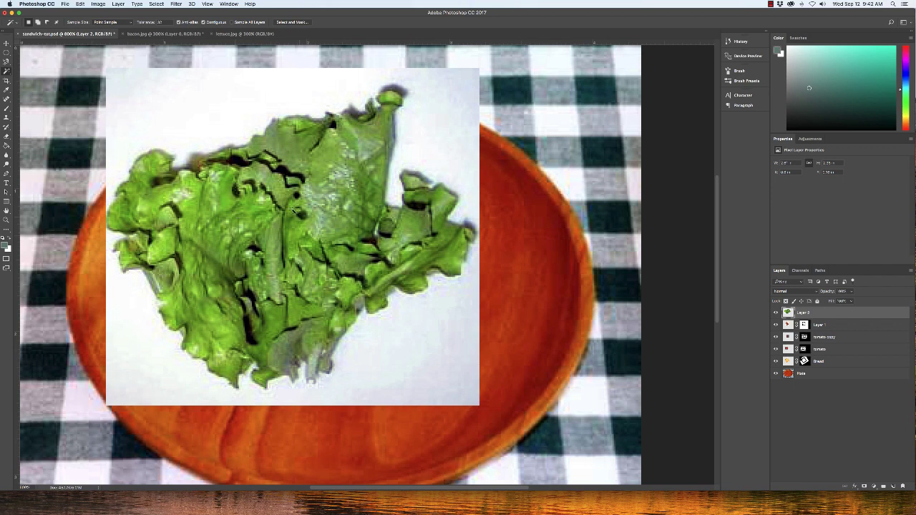
click(155, 5)
click(163, 34)
click(863, 486)
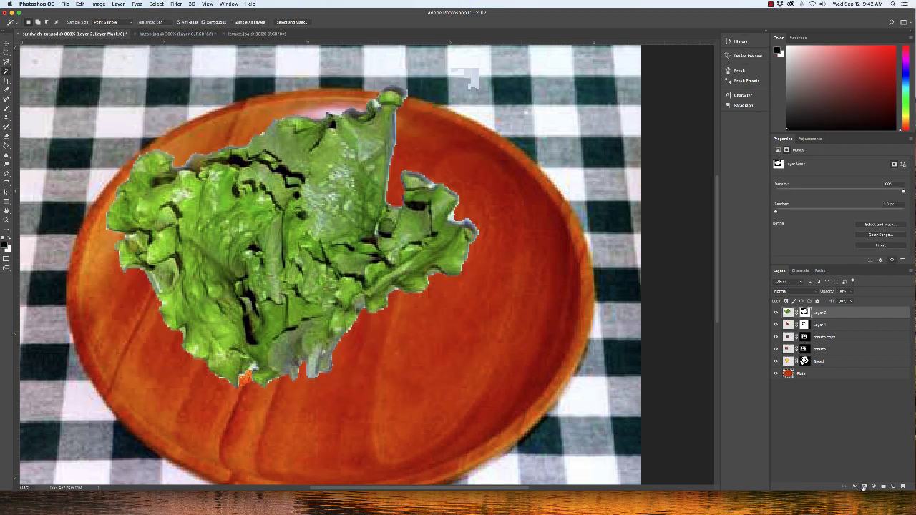
With a smaller black brush, paint on the lettuce layer mask to hide the leftover fringe along the lettuce's right and lower edges.
key(super+equal)
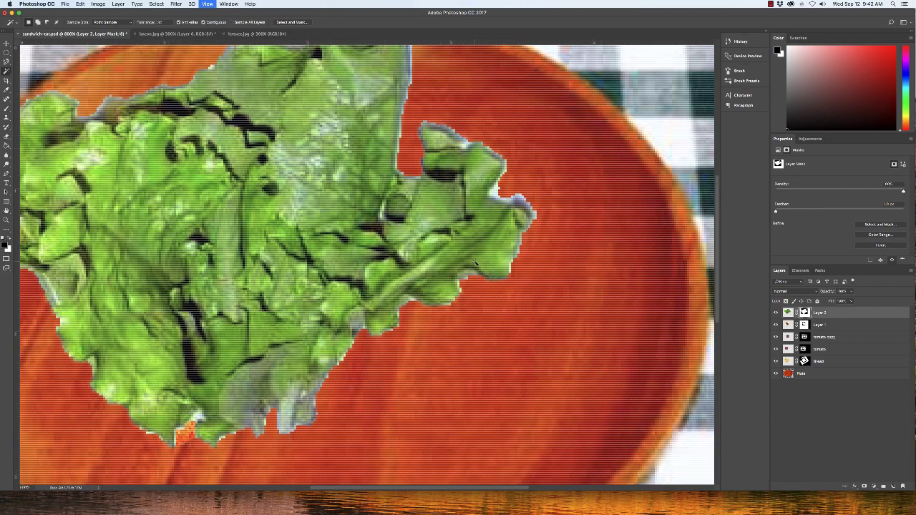
drag(540, 286, 537, 331)
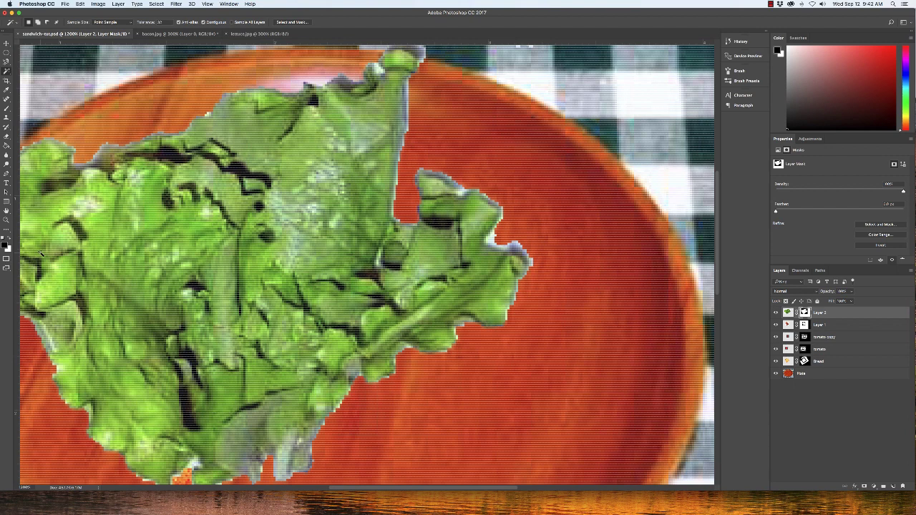
click(4, 243)
key(b)
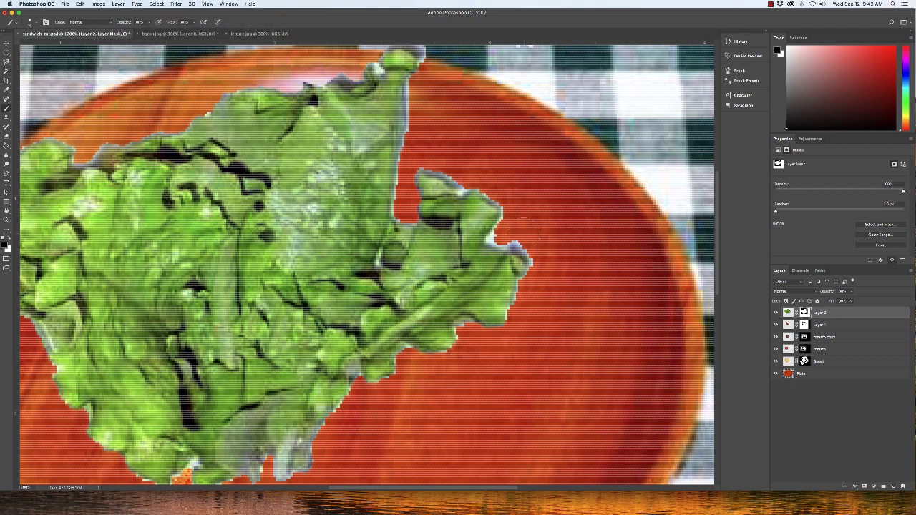
click(33, 23)
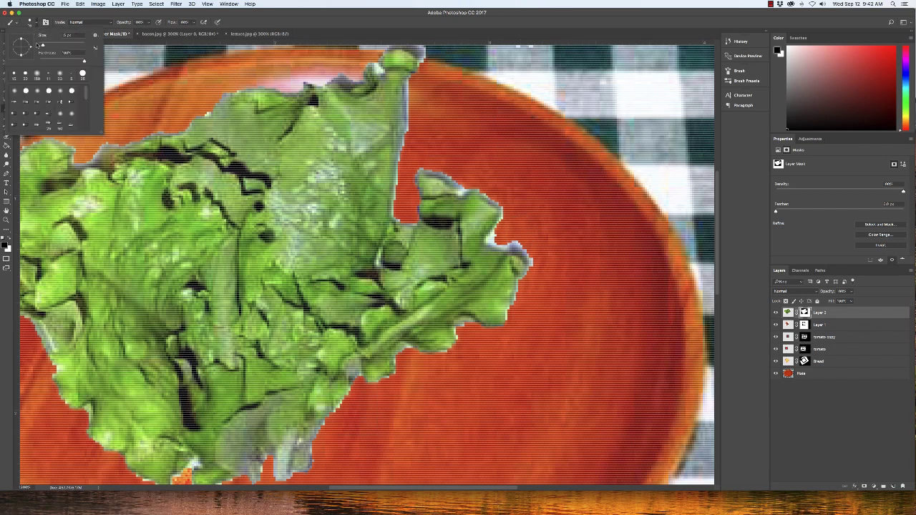
click(42, 46)
drag(41, 46, 40, 47)
mouse_move(500, 239)
mouse_down()
mouse_move(507, 211)
mouse_move(489, 242)
mouse_move(519, 241)
mouse_move(537, 268)
mouse_move(510, 319)
mouse_move(462, 329)
mouse_move(456, 349)
mouse_move(441, 355)
mouse_move(403, 353)
mouse_move(400, 372)
mouse_move(366, 381)
mouse_move(339, 406)
mouse_up()
scroll(344, 234, down, 5)
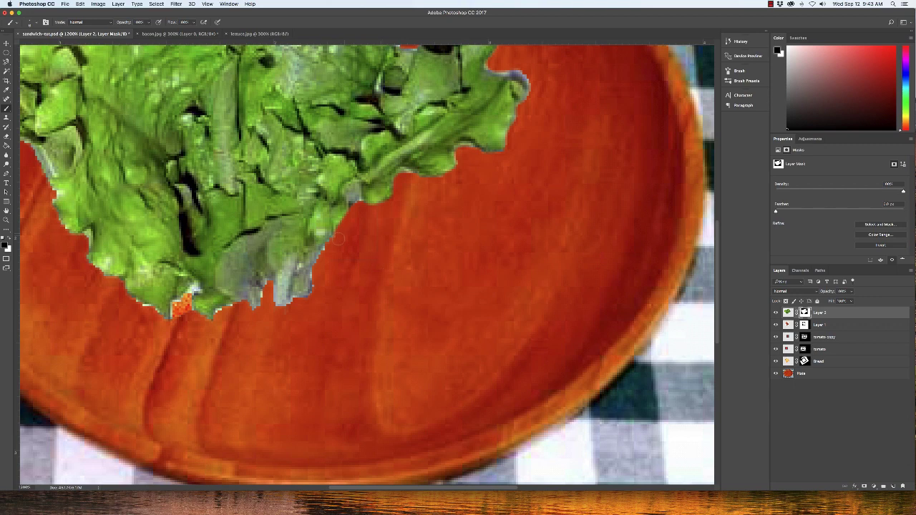
mouse_move(339, 238)
mouse_down()
mouse_move(323, 249)
mouse_move(319, 273)
mouse_up()
mouse_move(315, 289)
mouse_down()
mouse_move(281, 304)
mouse_move(276, 294)
mouse_move(291, 263)
mouse_move(291, 291)
mouse_move(325, 249)
mouse_move(299, 271)
mouse_move(310, 281)
mouse_move(303, 290)
mouse_move(277, 289)
mouse_move(285, 283)
mouse_move(259, 310)
mouse_move(233, 309)
mouse_move(301, 351)
mouse_up()
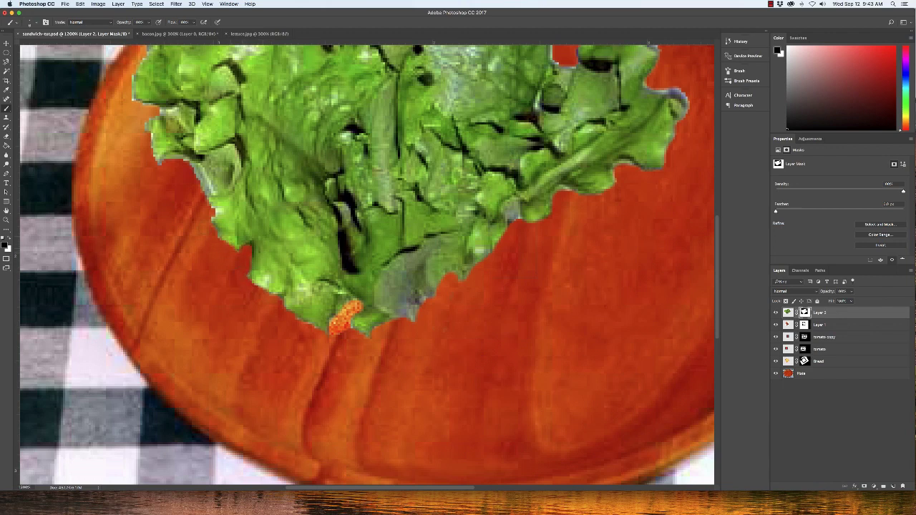
Paint out the remaining pale fringe along the lettuce's left edge on its layer mask.
mouse_move(207, 201)
mouse_down()
mouse_move(195, 168)
mouse_move(172, 165)
mouse_move(150, 134)
mouse_up()
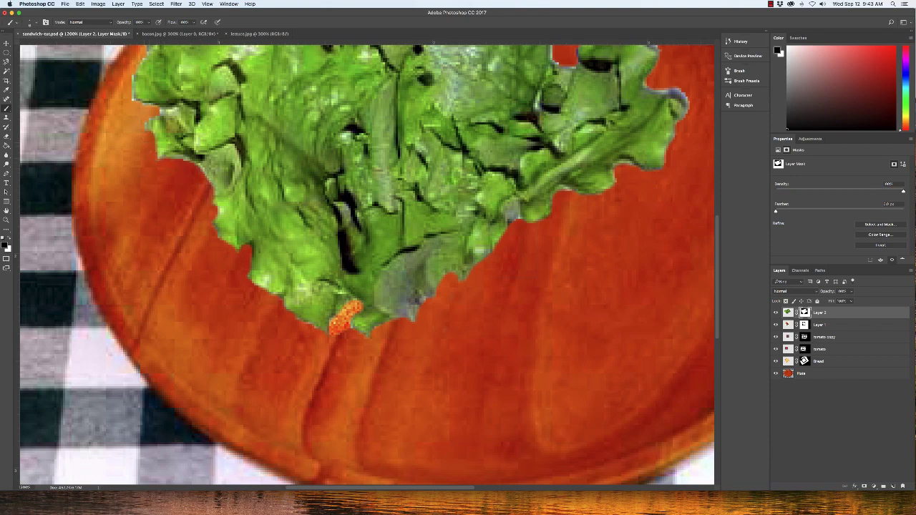
drag(141, 182, 233, 348)
mouse_move(235, 250)
mouse_down()
mouse_move(213, 250)
mouse_move(212, 227)
mouse_move(253, 143)
mouse_move(276, 127)
mouse_move(308, 129)
mouse_move(329, 146)
mouse_move(405, 119)
mouse_up()
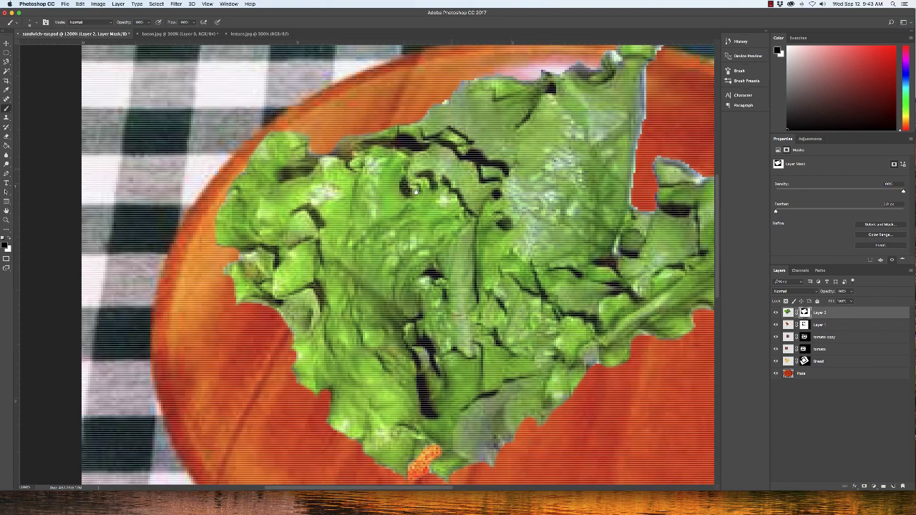
Clean the lettuce mask around the upper tip and right-hand leaves, and hide the stray background pixels over the tablecloth.
drag(442, 149, 364, 203)
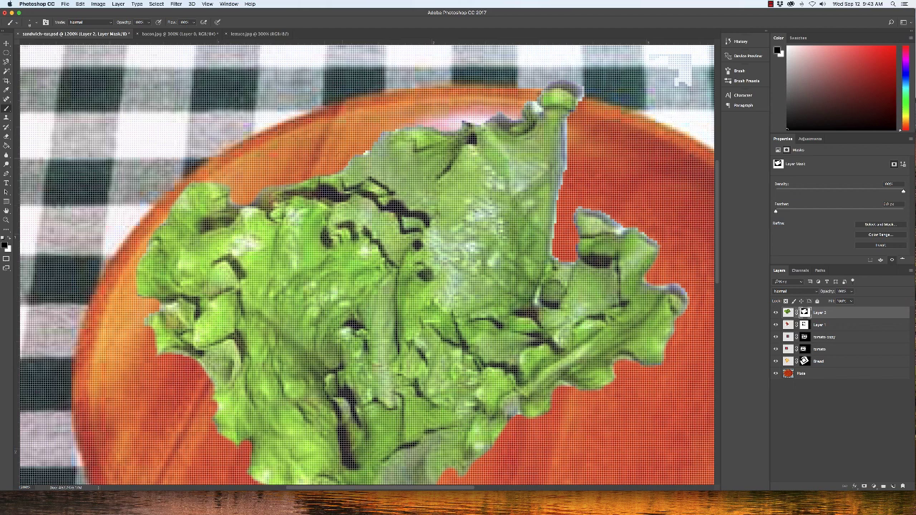
drag(460, 187, 411, 201)
drag(511, 274, 518, 140)
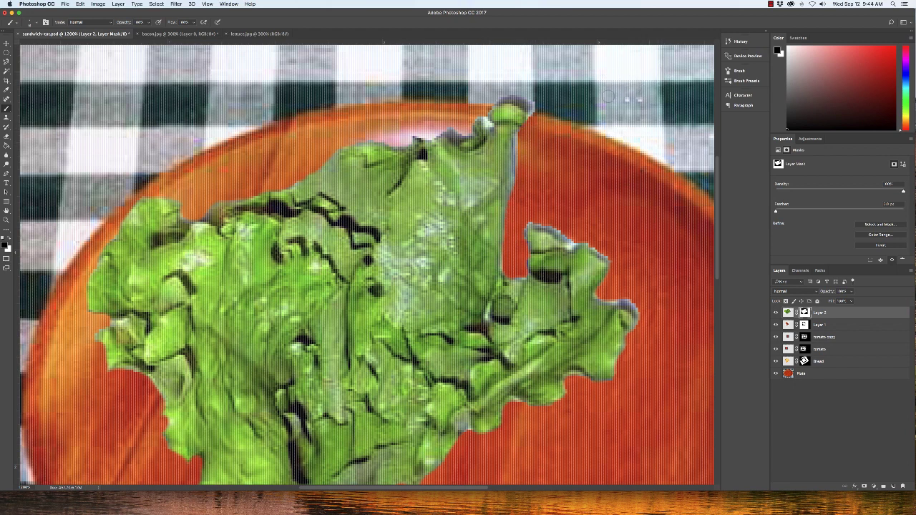
drag(535, 107, 498, 101)
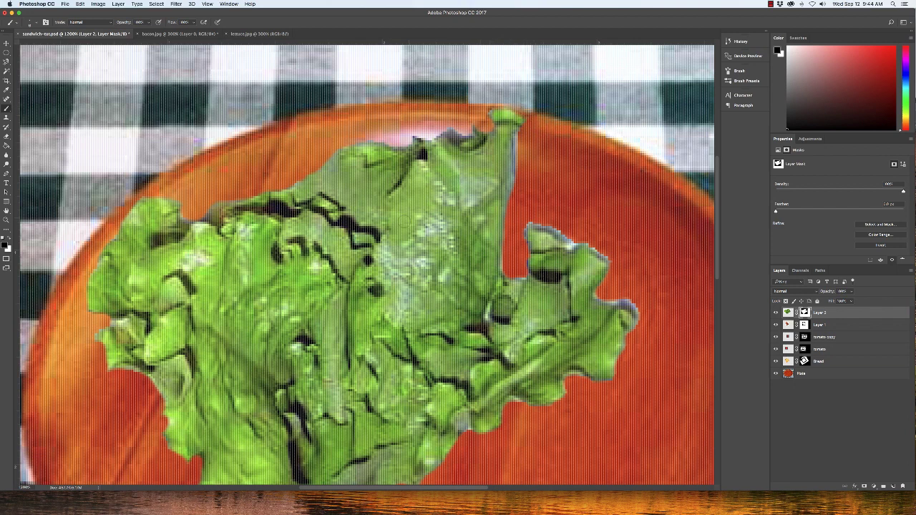
mouse_move(612, 266)
mouse_down()
mouse_move(535, 226)
mouse_move(525, 230)
mouse_up()
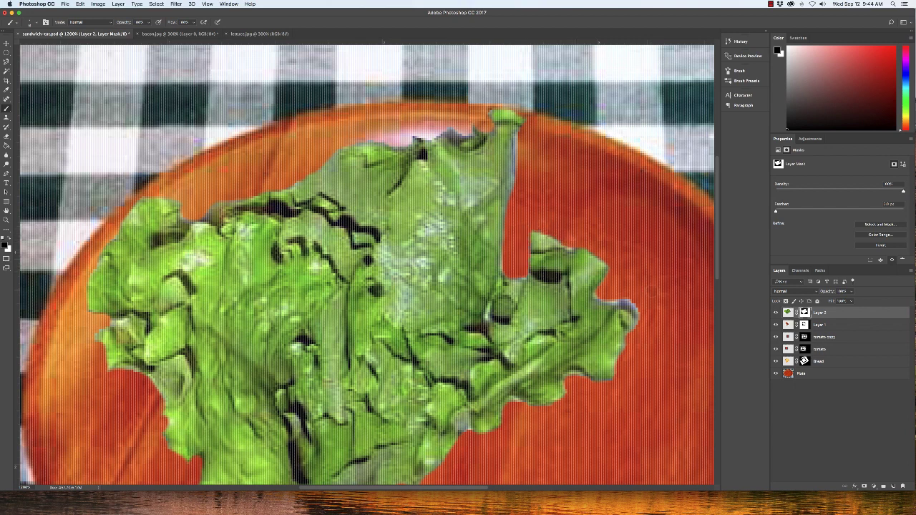
drag(637, 313, 607, 301)
Start a Free Transform on the masked lettuce and move it lower on the plate.
key(super+minus)
key(super+minus)
key(super+minus)
key(super+minus)
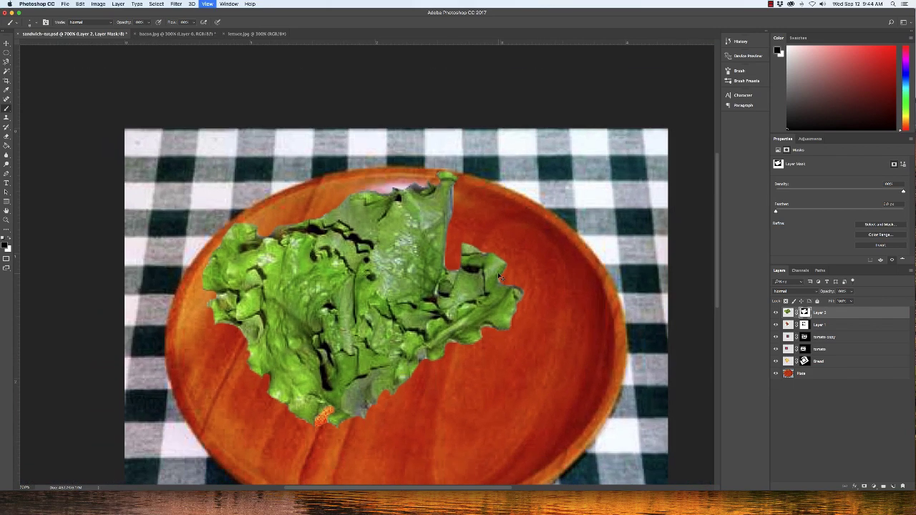
key(super+minus)
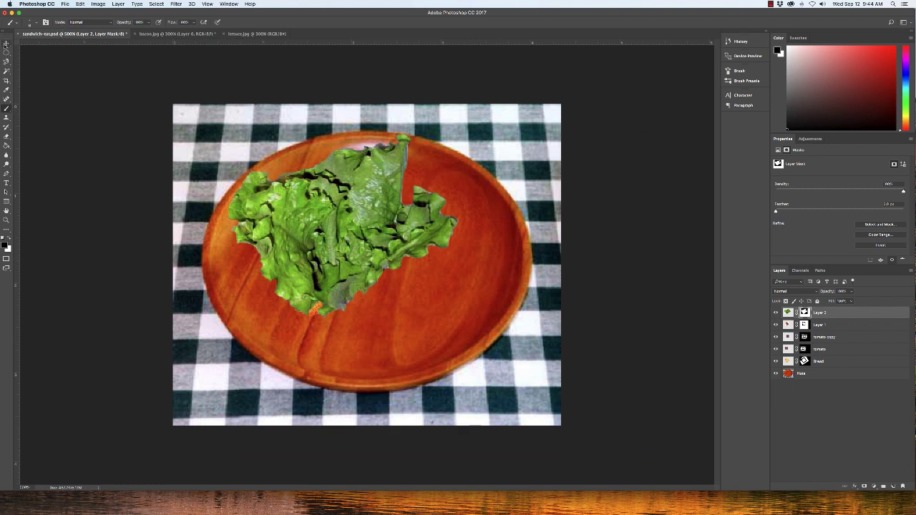
key(super+t)
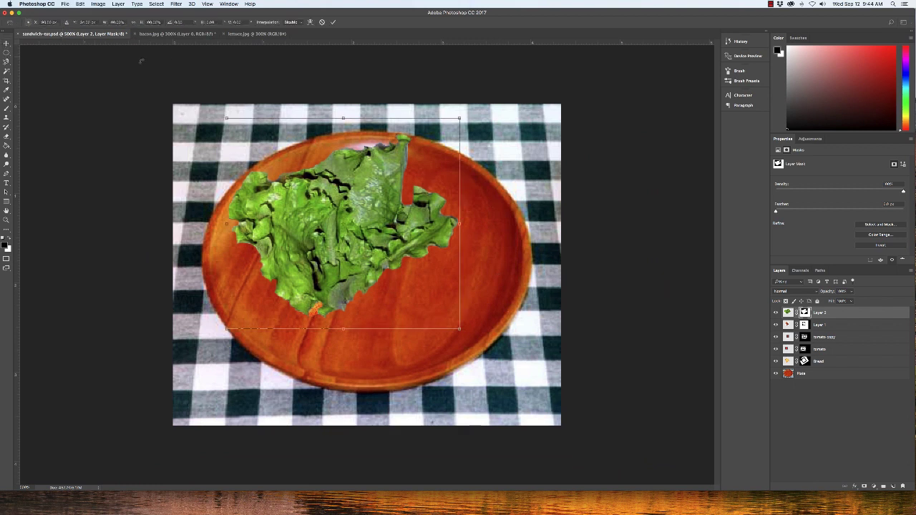
drag(368, 202, 368, 245)
Switch to Firefox to check the next section of the sandwich tutorial, and return to Photoshop.
key(super+Tab)
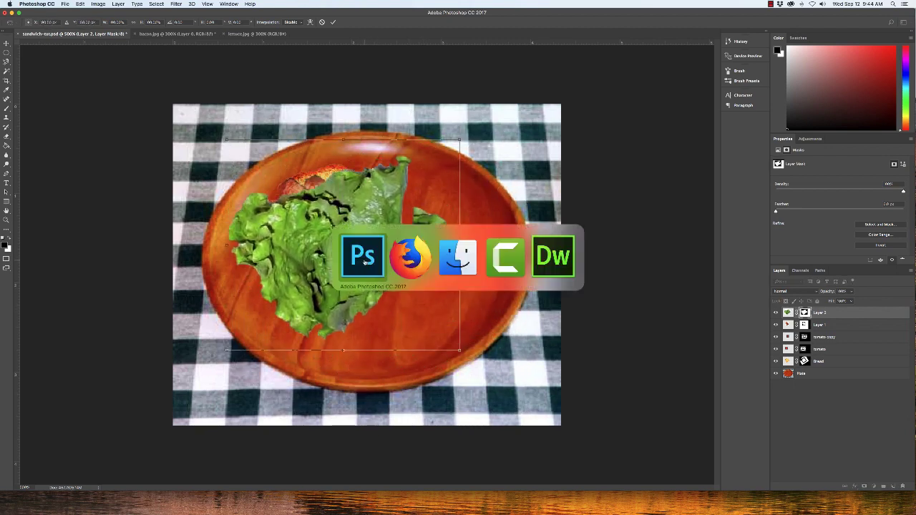
key(super+Tab)
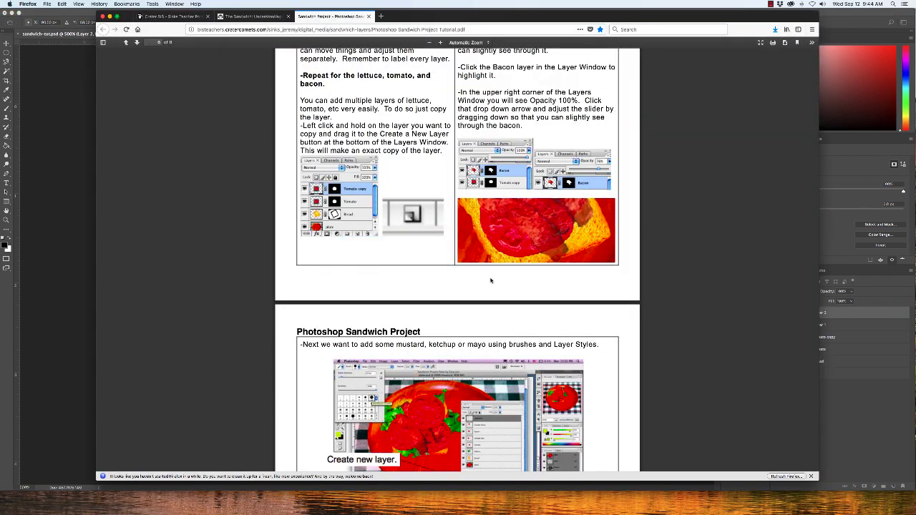
scroll(492, 280, down, 2)
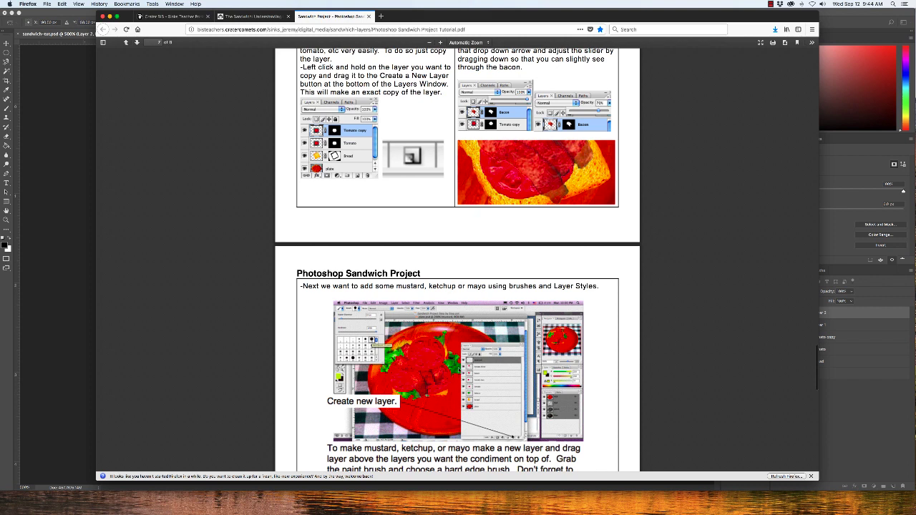
key(super+Tab)
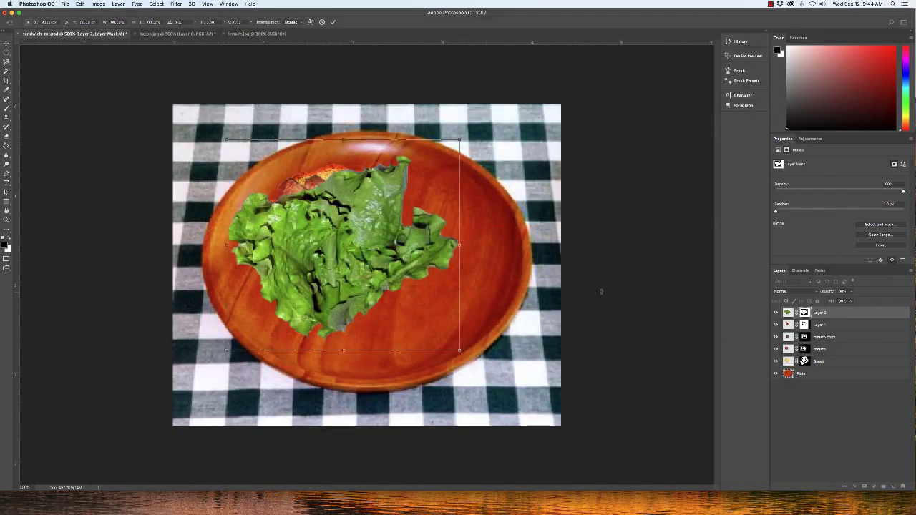
Scale the lettuce down, center it over the bread, apply the transform, and move its layer between the bread and tomato layers.
mouse_move(341, 240)
mouse_down()
mouse_move(339, 221)
mouse_move(327, 235)
mouse_up()
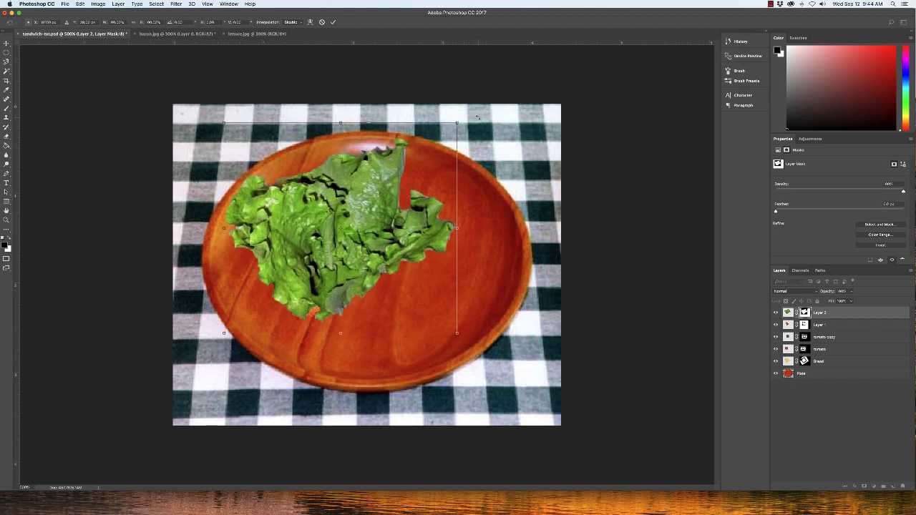
drag(456, 123, 418, 148)
drag(290, 276, 320, 235)
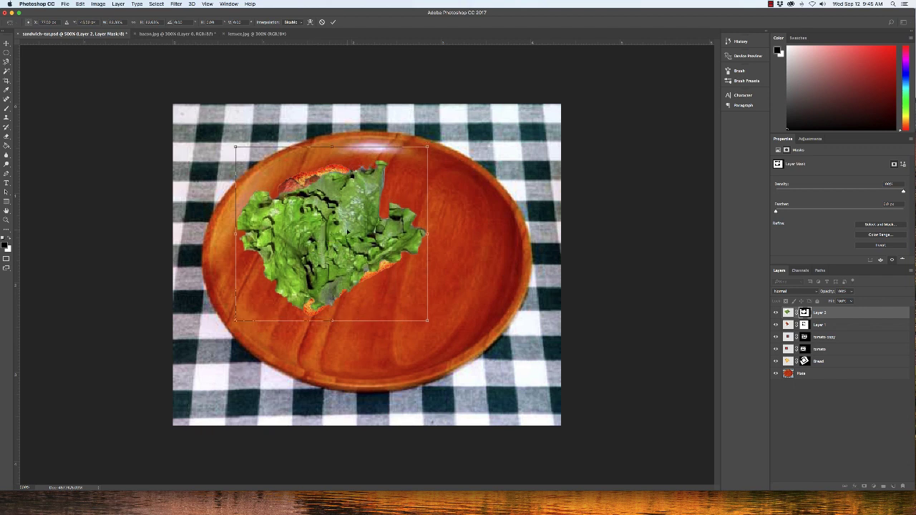
key(Return)
key(b)
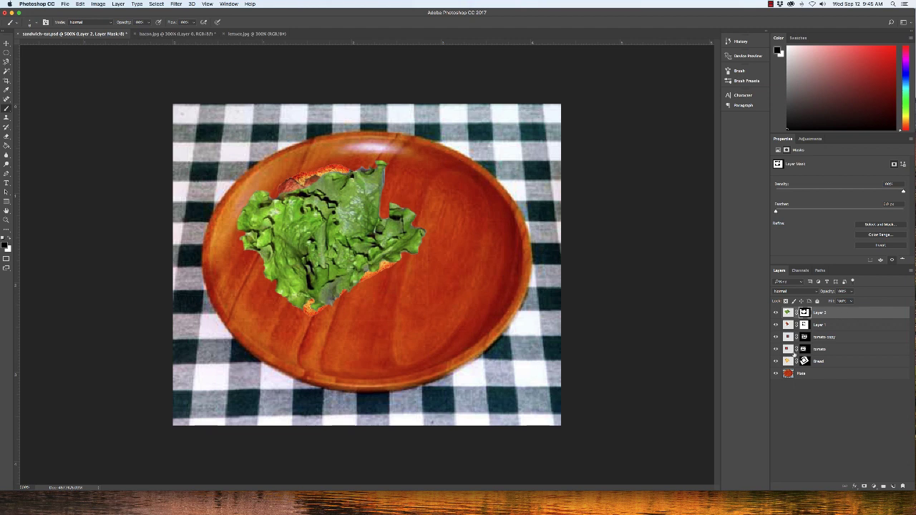
drag(857, 314, 850, 355)
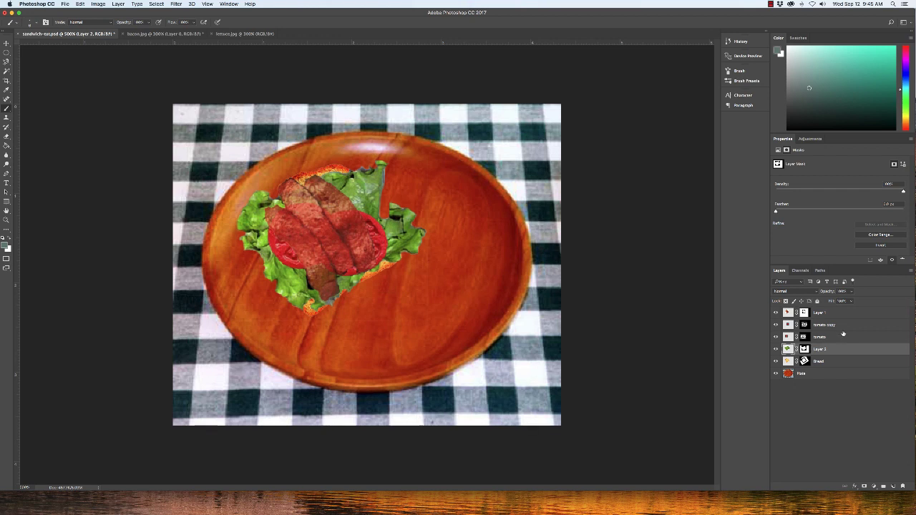
Rename the bacon layer as Bacon and adjust its opacity.
click(840, 336)
click(838, 316)
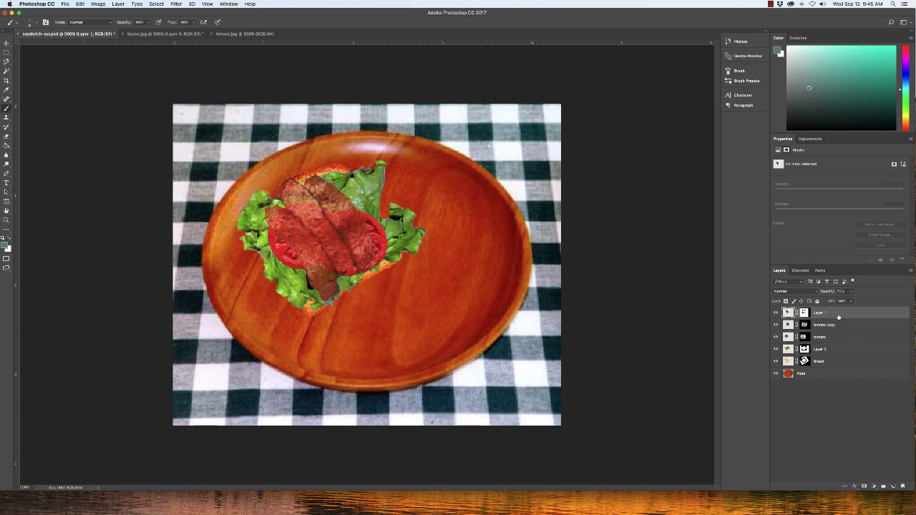
double_click(817, 313)
text(Bacon)
key(Return)
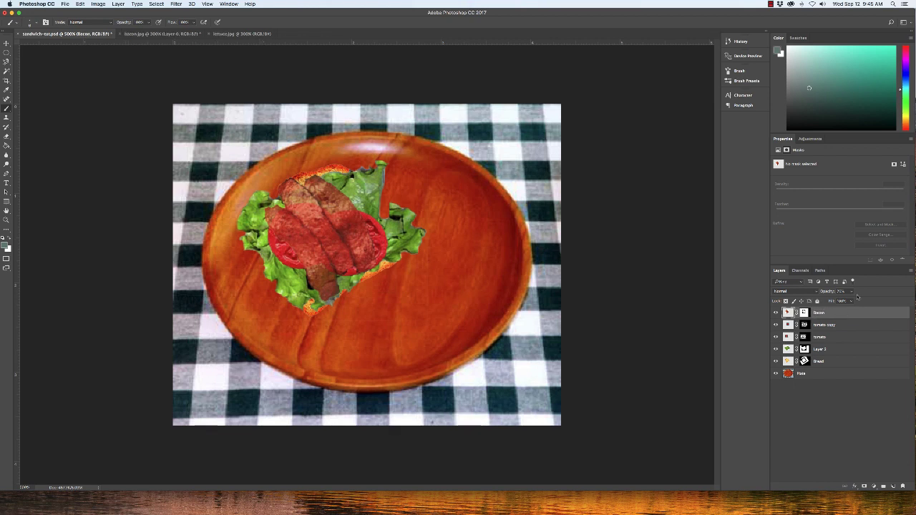
click(852, 291)
click(841, 313)
Duplicate the tomato copy layer, place the new slice toward the upper part of the sandwich, and move it above the Bacon layer.
click(841, 326)
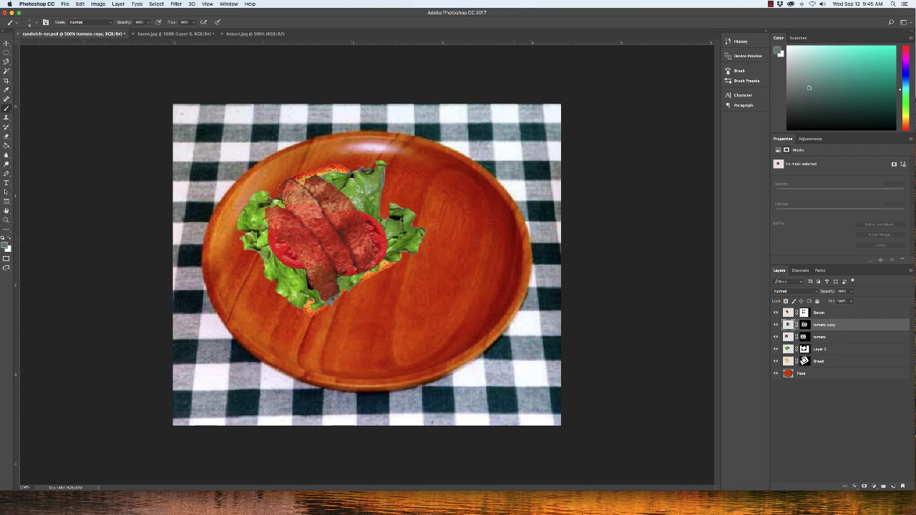
click(6, 43)
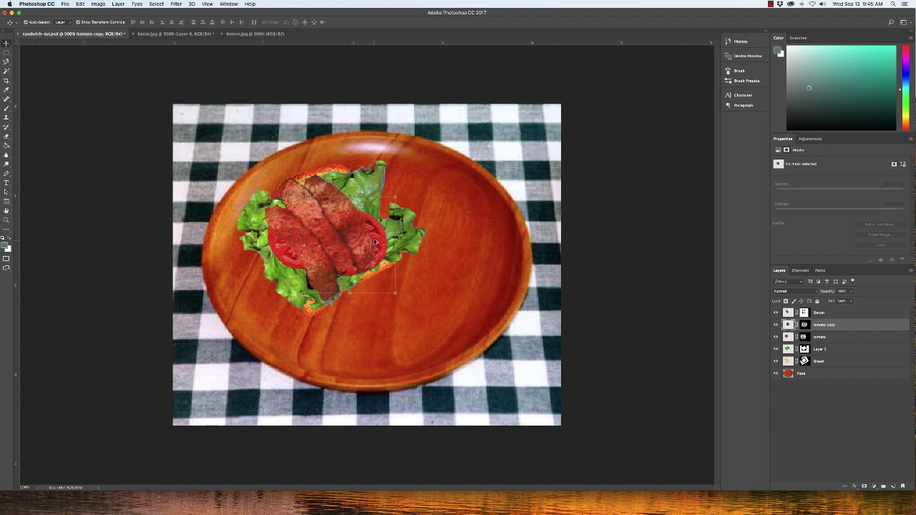
drag(375, 241, 358, 205)
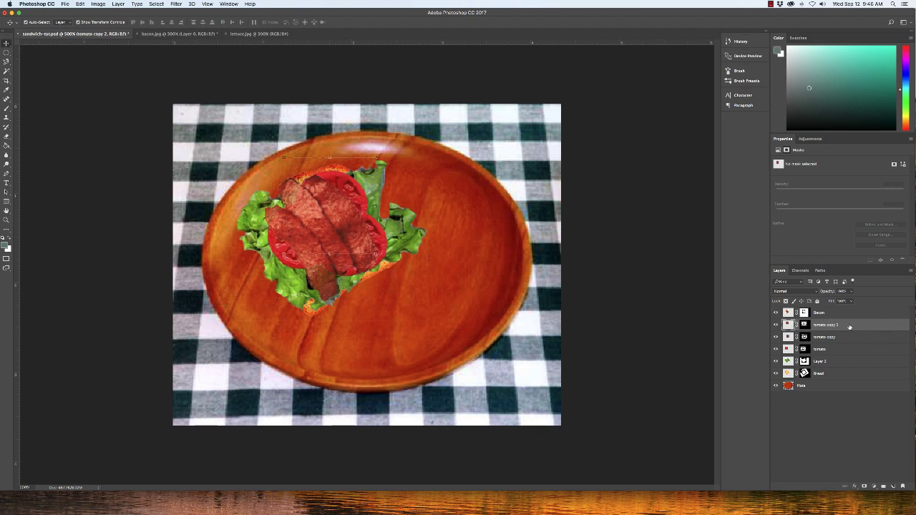
drag(850, 326, 845, 314)
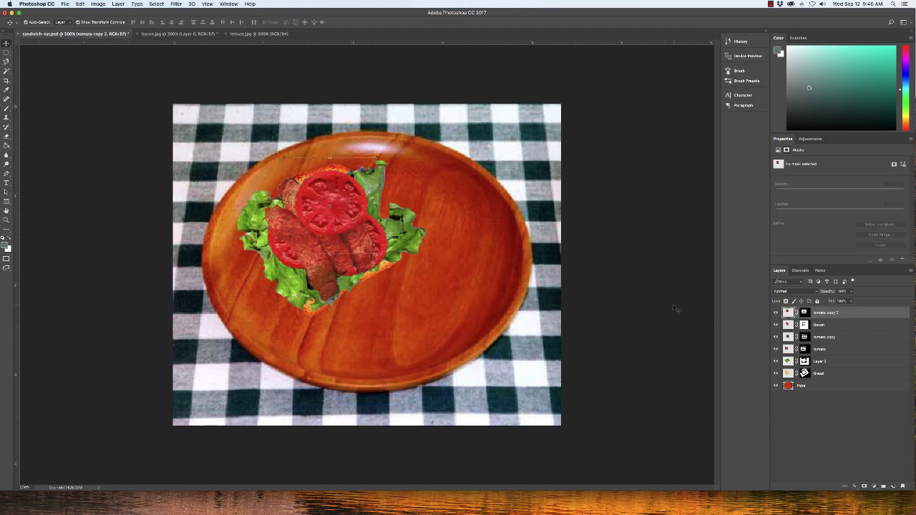
Switch to Firefox and read the tutorial's instructions for painting mustard and applying Bevel and Emboss.
key(super+Tab)
scroll(517, 313, down, 2)
scroll(517, 314, down, 8)
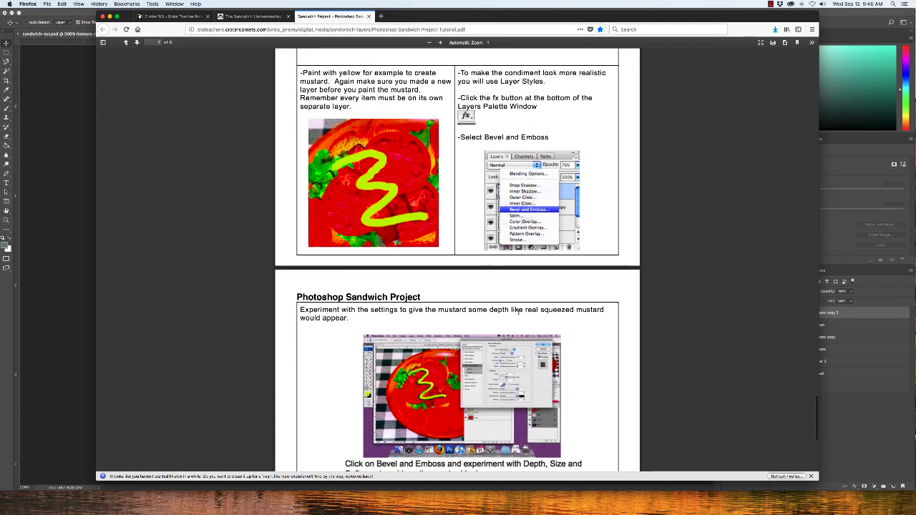
scroll(386, 204, up, 1)
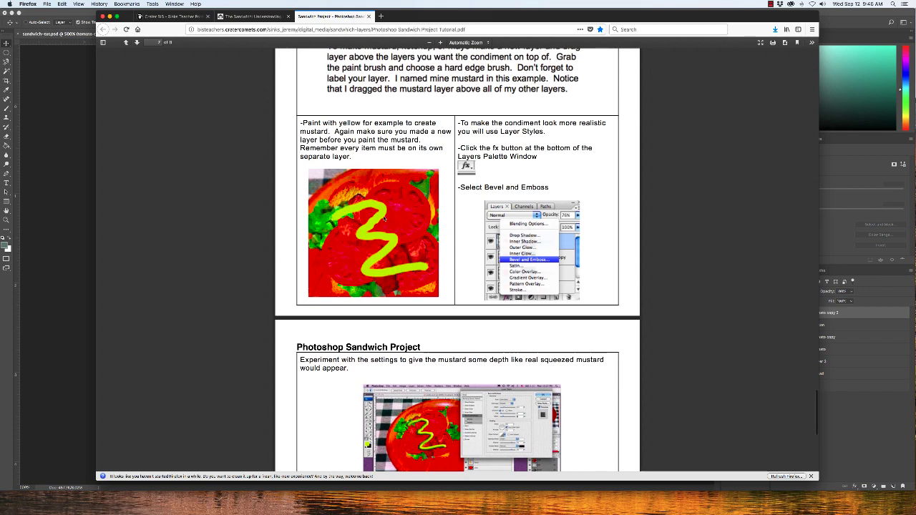
scroll(383, 219, down, 1)
scroll(384, 219, down, 1)
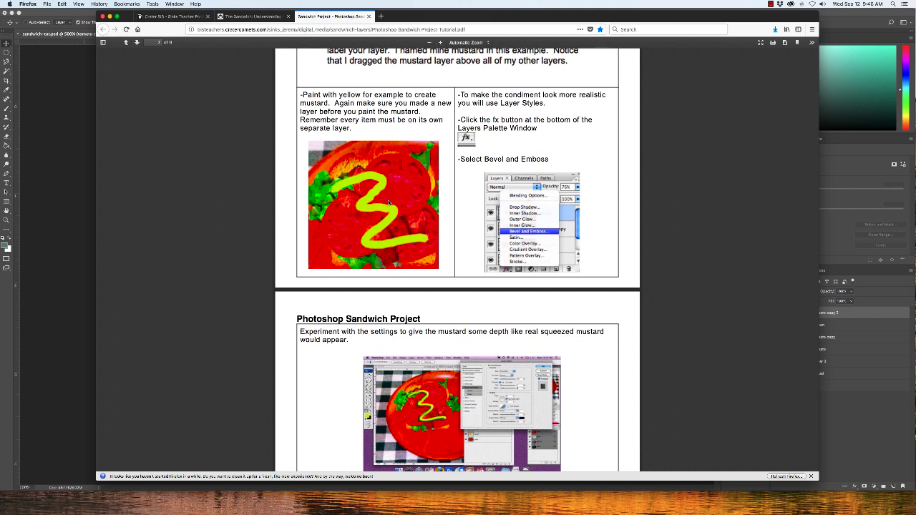
scroll(388, 203, down, 2)
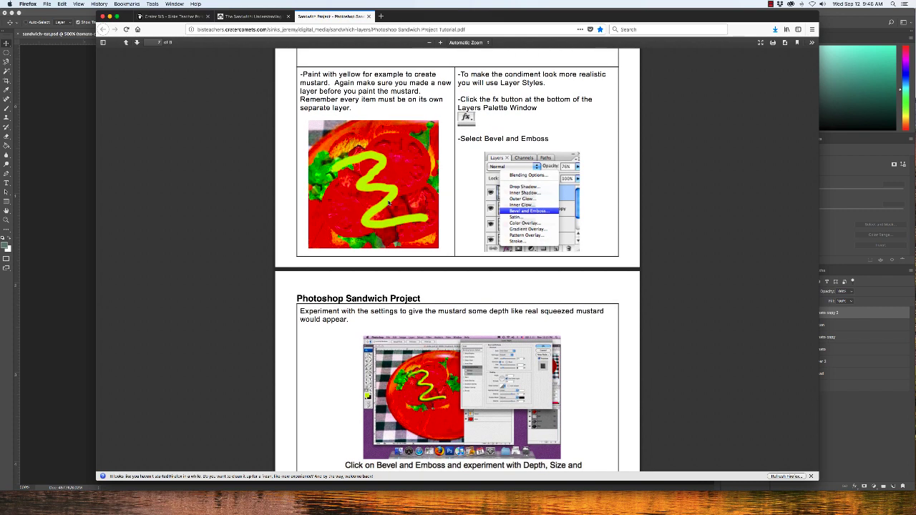
scroll(390, 203, down, 1)
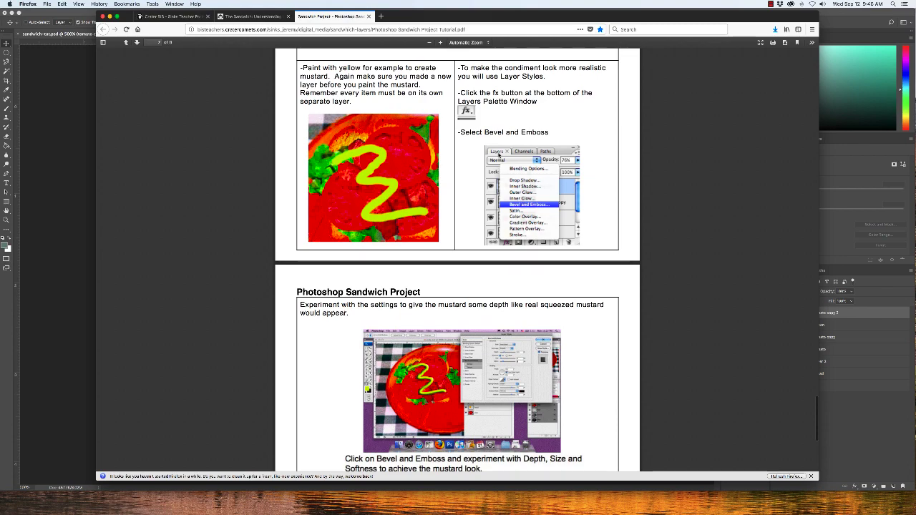
scroll(419, 372, down, 5)
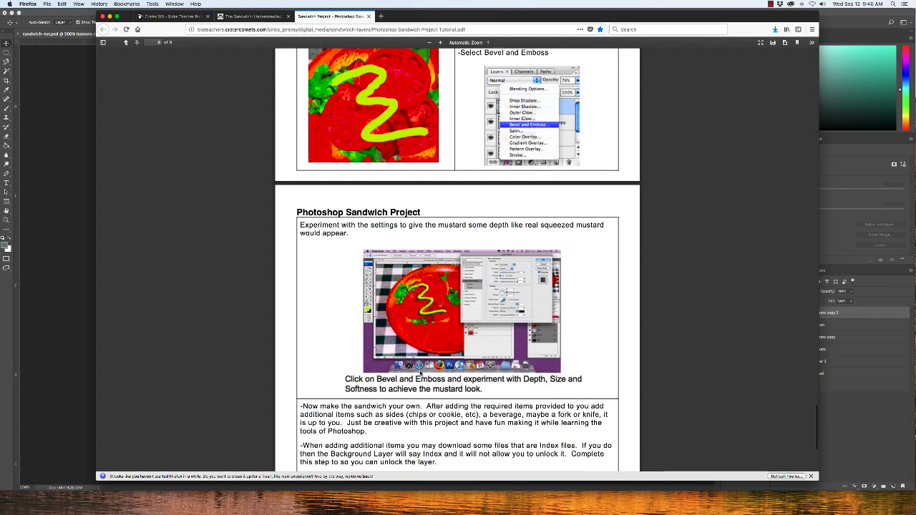
Switch back to Photoshop and add a new layer named Mustard above the topmost tomato layer.
scroll(421, 369, up, 5)
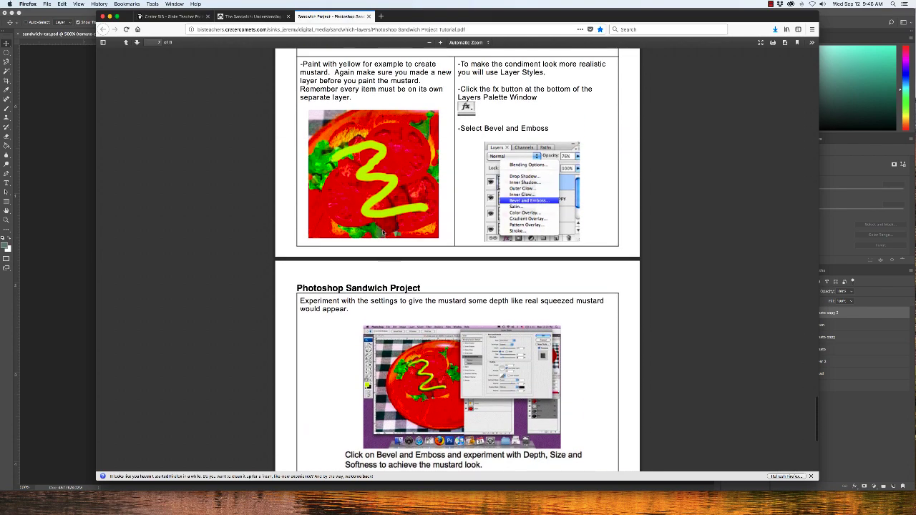
key(super+Tab)
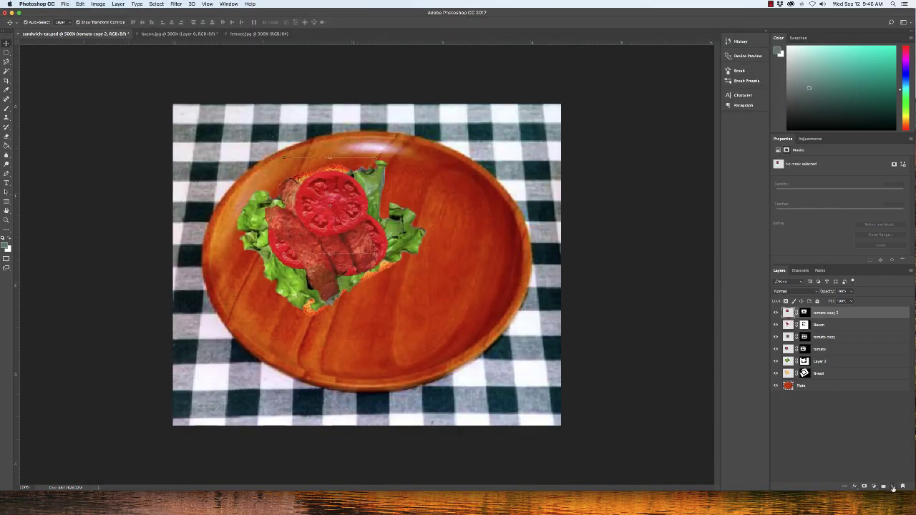
click(892, 487)
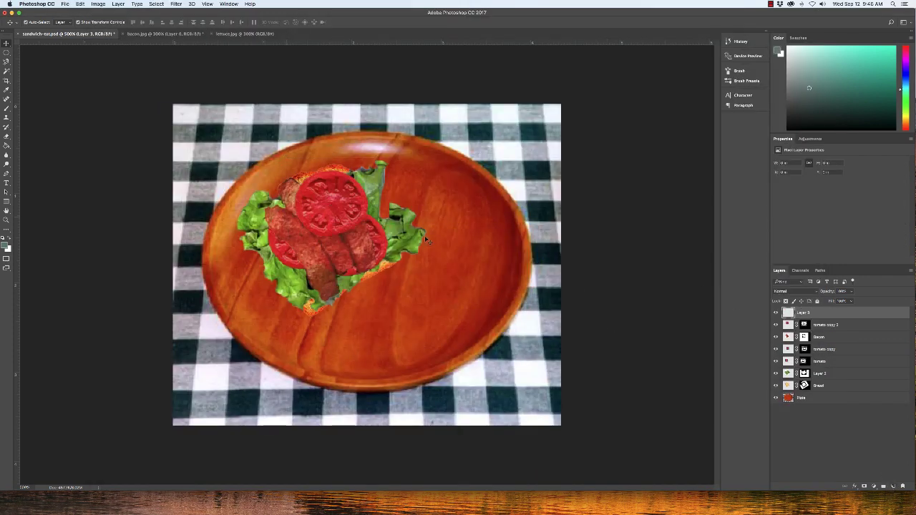
double_click(803, 313)
text(Mustard)
key(Return)
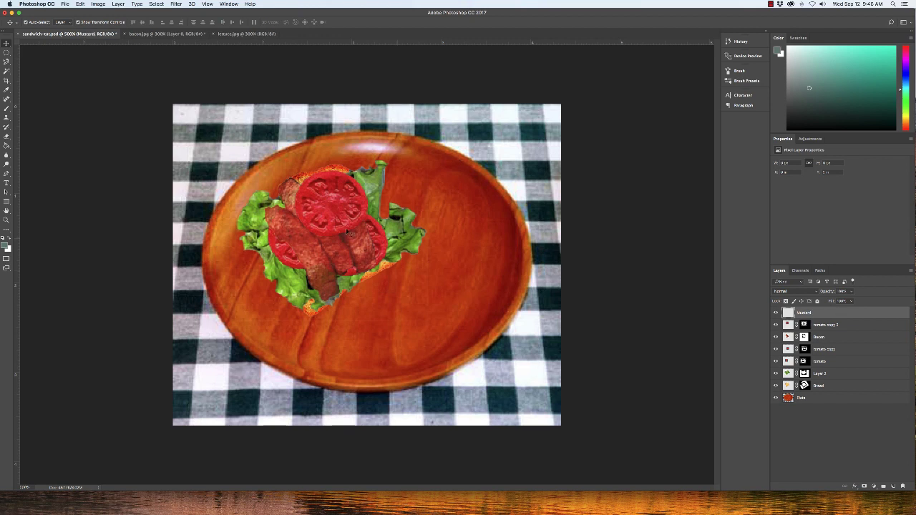
Activate the Brush tool and set the foreground color to a fully saturated bright yellow.
click(6, 109)
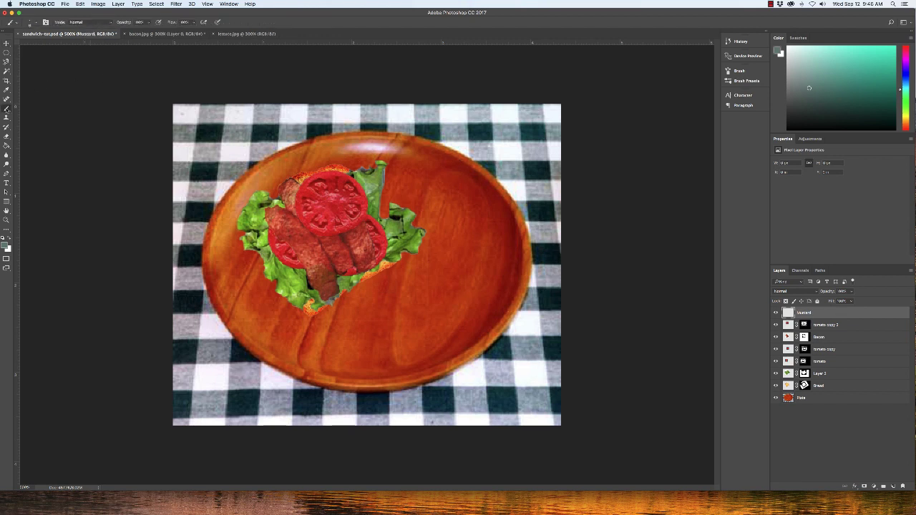
key(d)
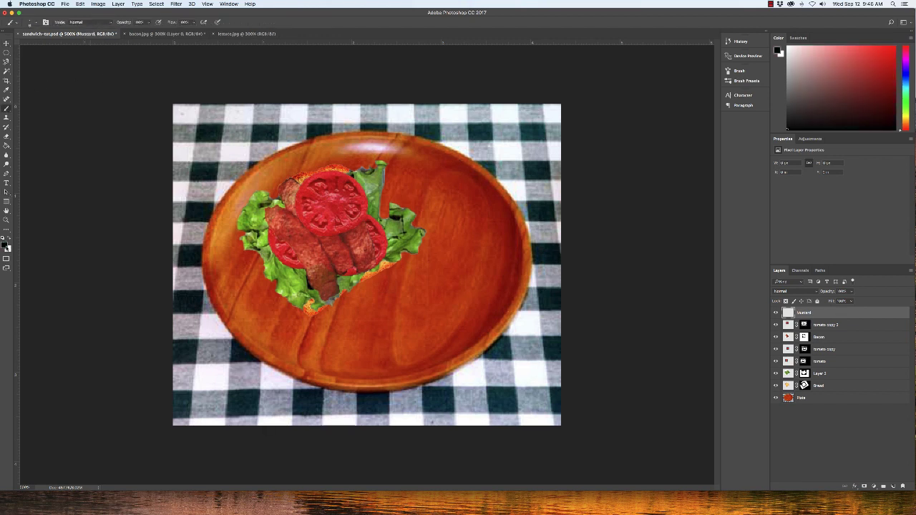
click(5, 246)
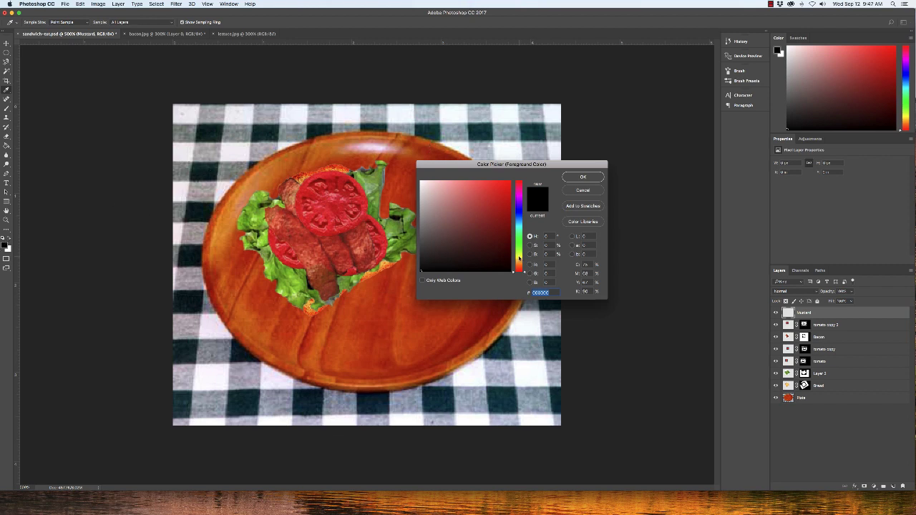
click(519, 256)
click(510, 182)
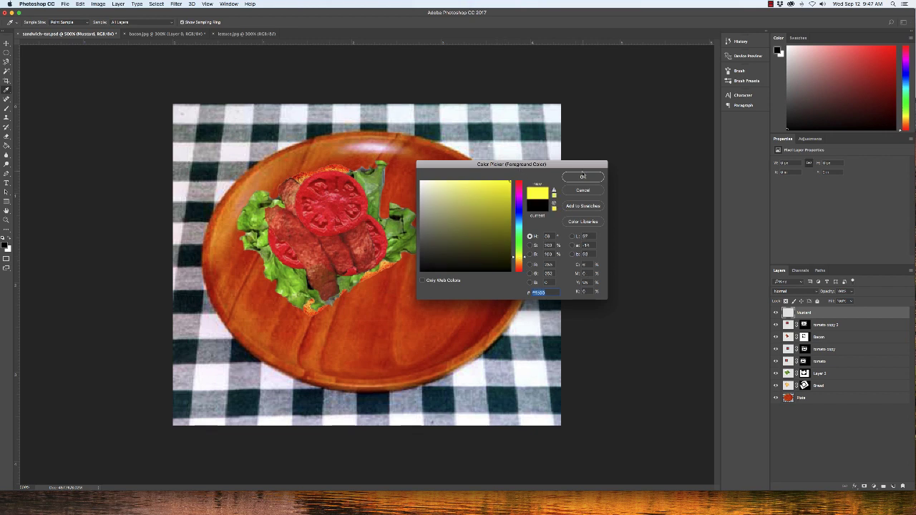
key(Return)
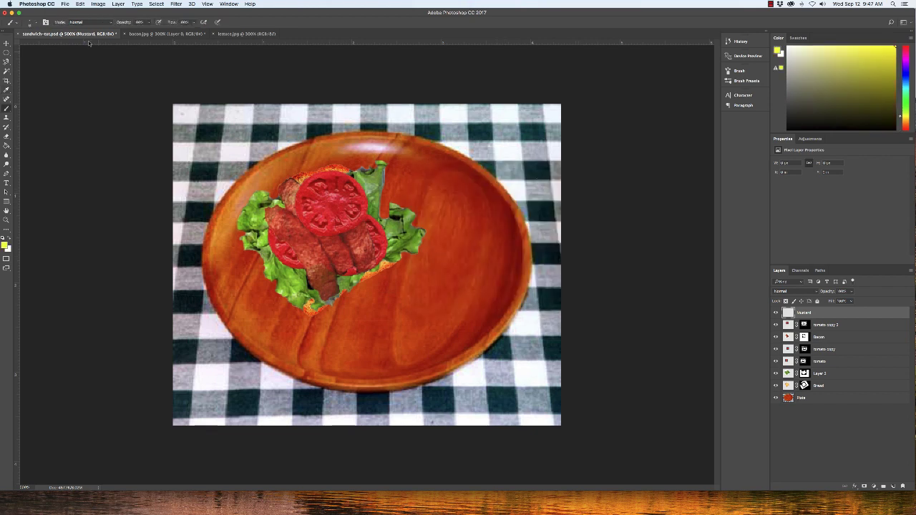
Set the brush size to 8 px and paint two wavy mustard lines diagonally across the tomatoes and bacon.
click(36, 23)
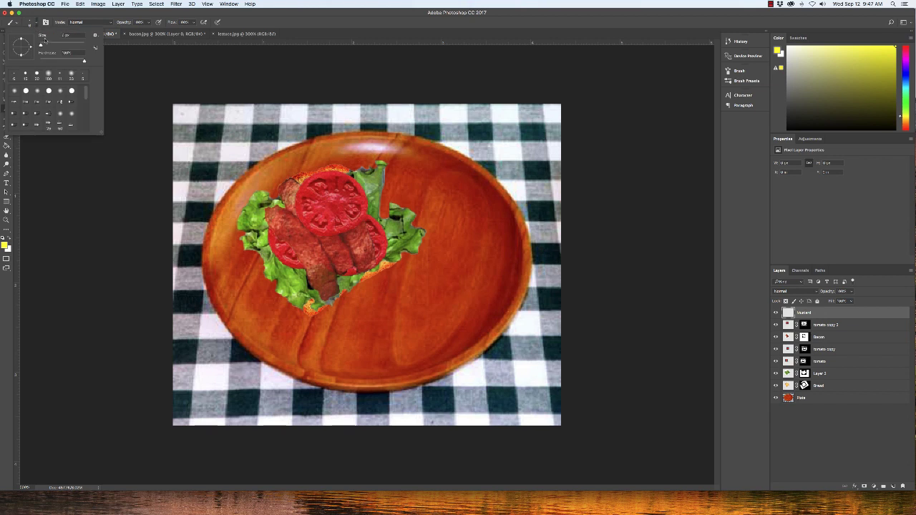
drag(70, 35, 51, 37)
text(8)
key(Return)
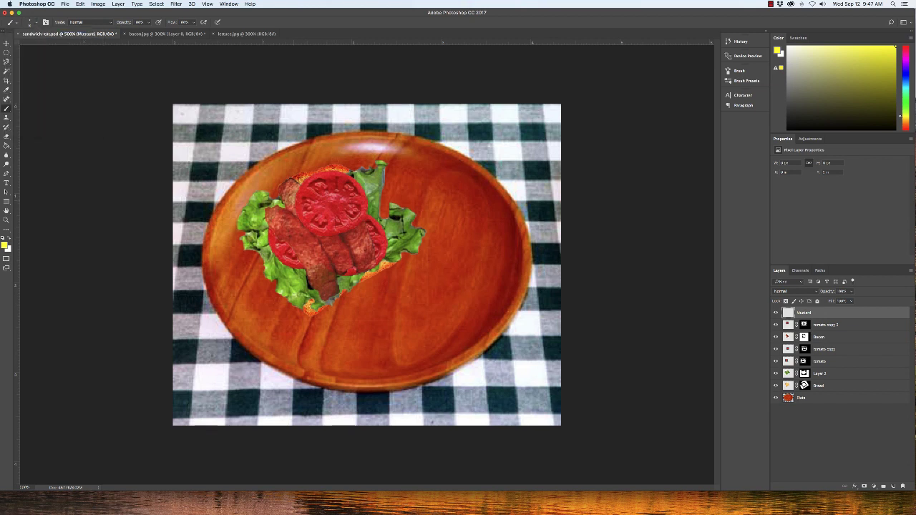
mouse_move(291, 198)
mouse_down()
mouse_move(317, 221)
mouse_move(309, 241)
mouse_move(329, 248)
mouse_move(331, 274)
mouse_up()
mouse_move(319, 188)
mouse_down()
mouse_move(345, 213)
mouse_move(341, 230)
mouse_move(366, 258)
mouse_up()
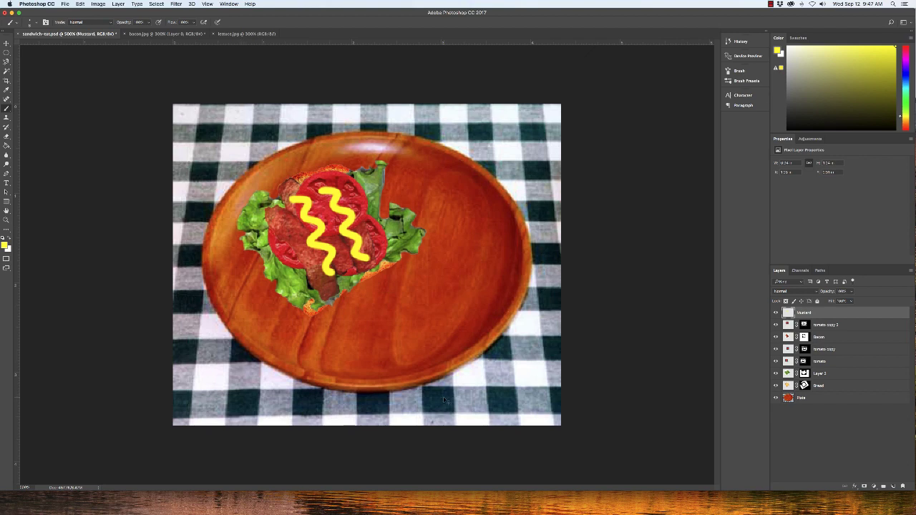
Switch to Firefox and read the tutorial's sections on Bevel and Emboss for the mustard, adding extra items, and unlocking indexed files.
key(super+Tab)
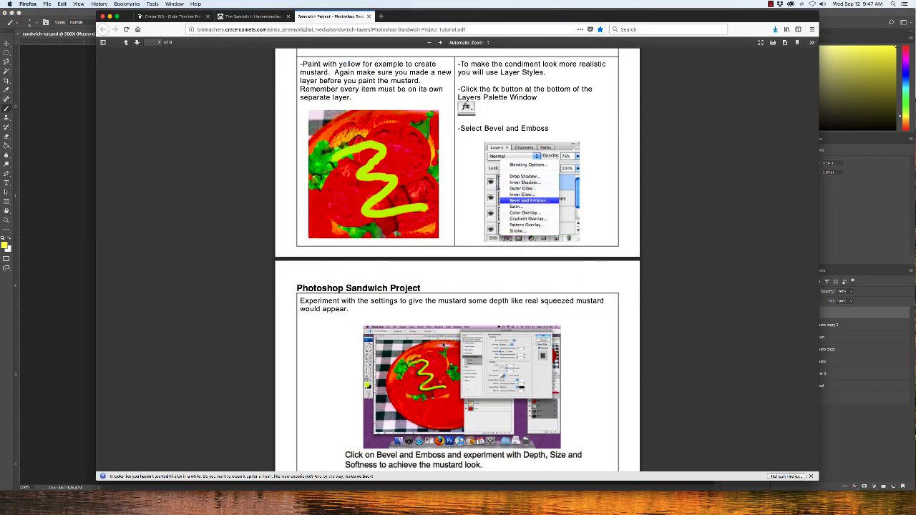
scroll(422, 347, down, 1)
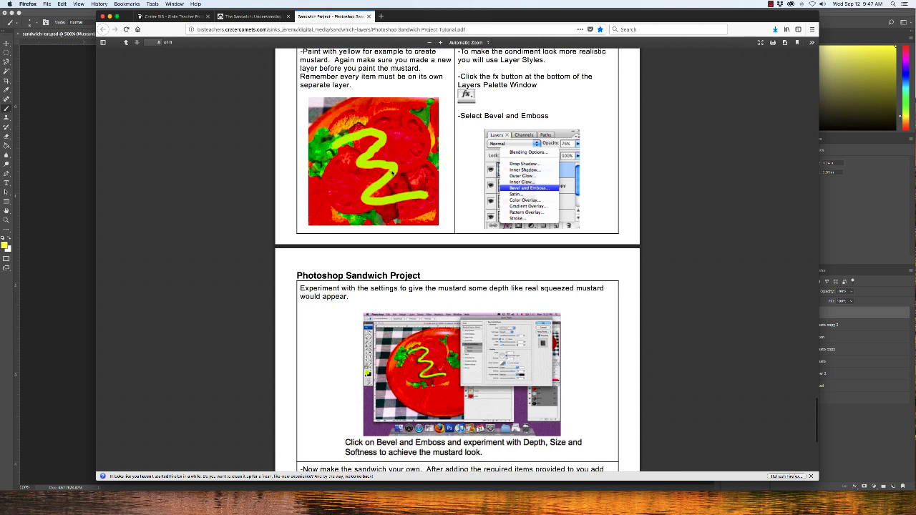
scroll(392, 177, down, 1)
scroll(546, 144, up, 5)
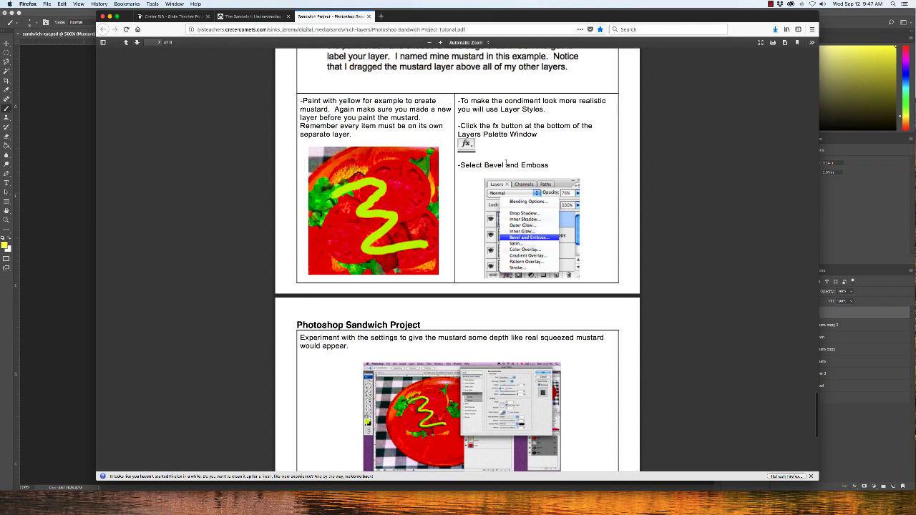
scroll(506, 159, down, 1)
scroll(522, 214, down, 4)
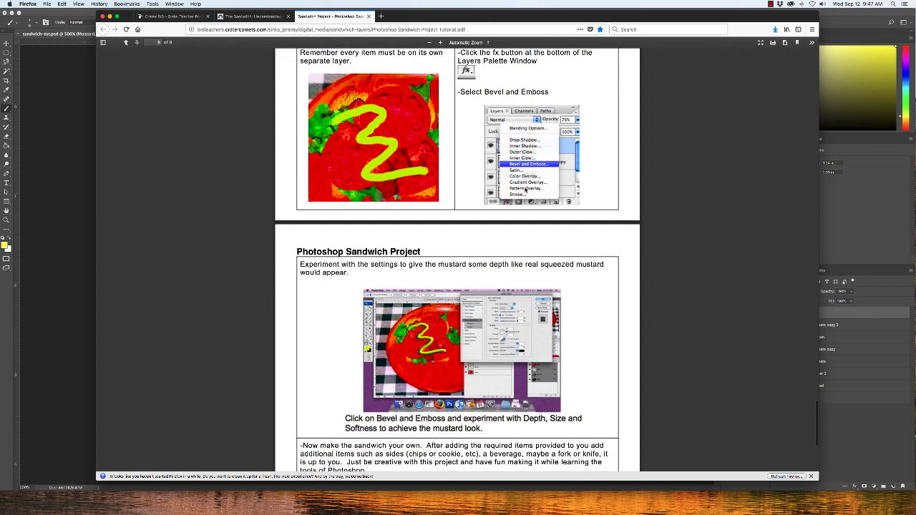
scroll(526, 190, down, 3)
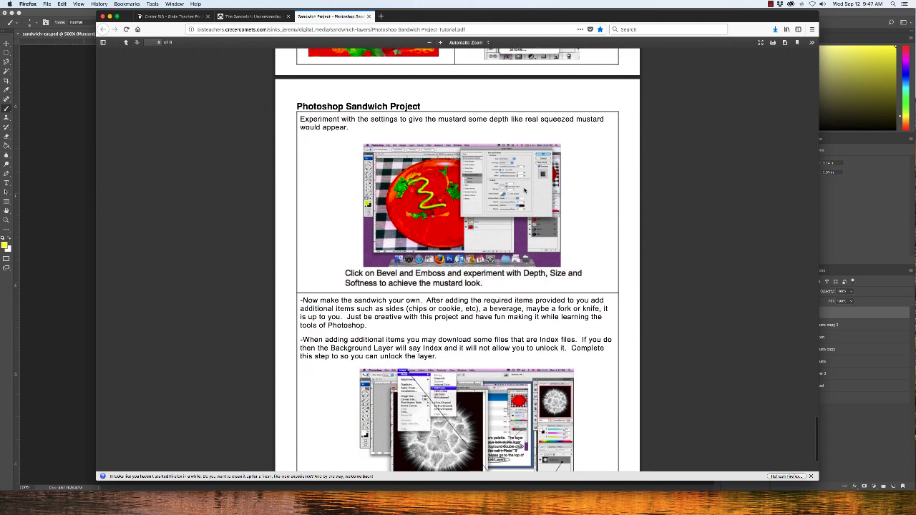
scroll(524, 190, down, 1)
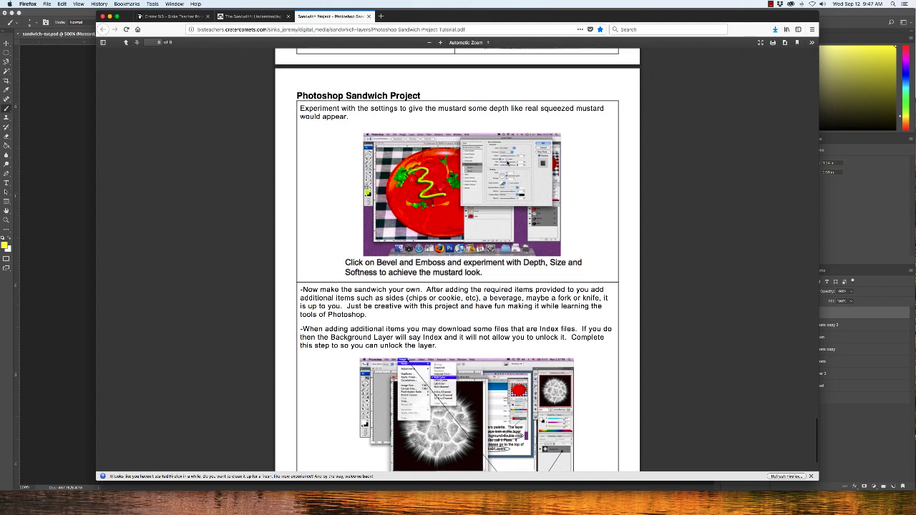
key(super+equal)
key(super+equal)
key(super+equal)
key(super+equal)
key(super+equal)
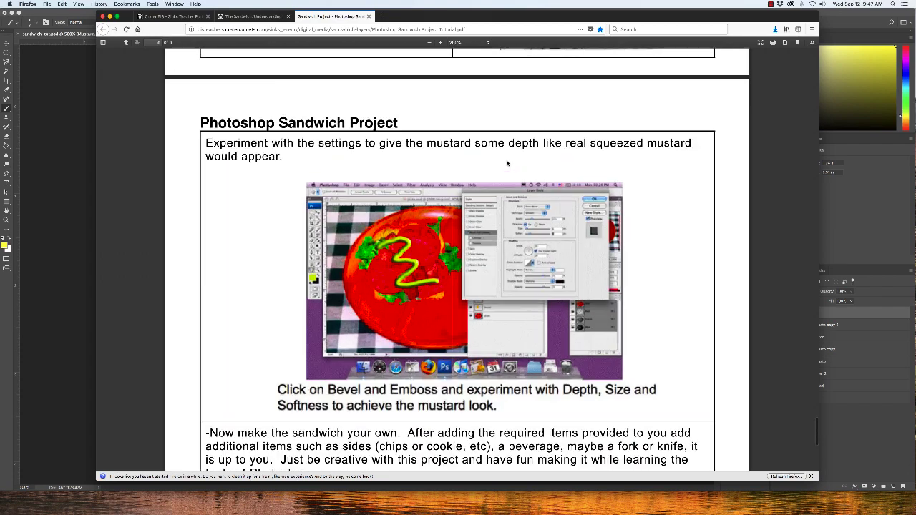
key(super+minus)
key(super+minus)
key(super+minus)
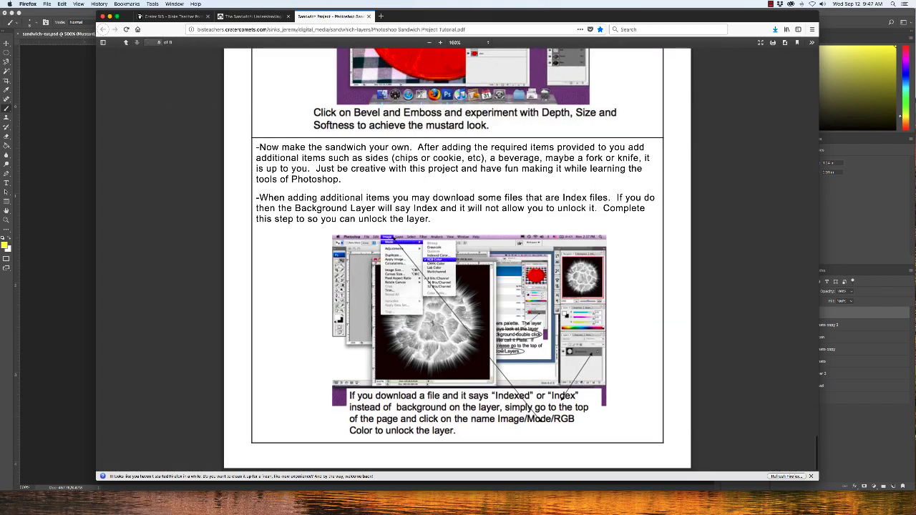
scroll(515, 215, up, 5)
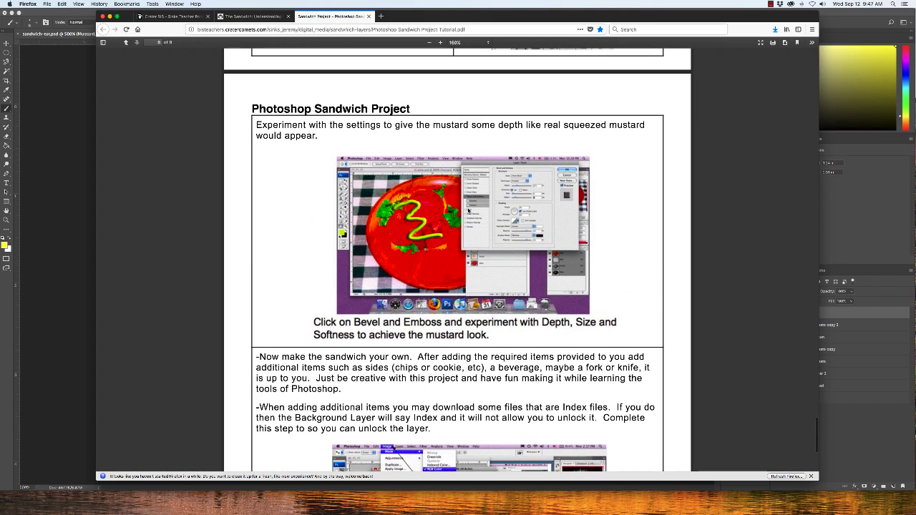
scroll(468, 210, down, 1)
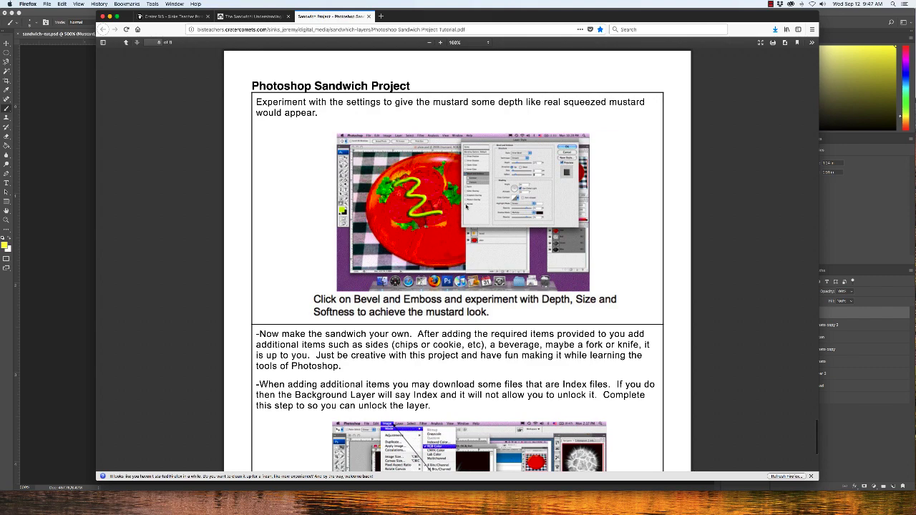
scroll(453, 188, down, 6)
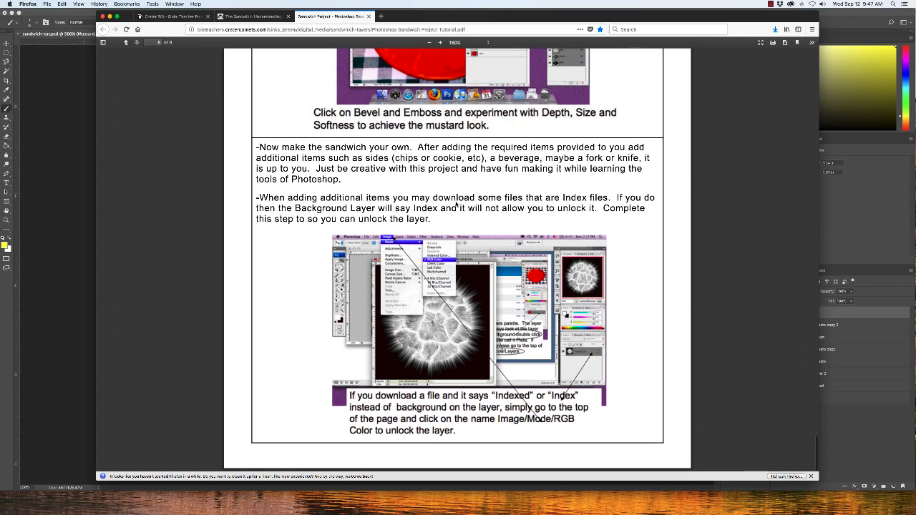
scroll(456, 204, up, 6)
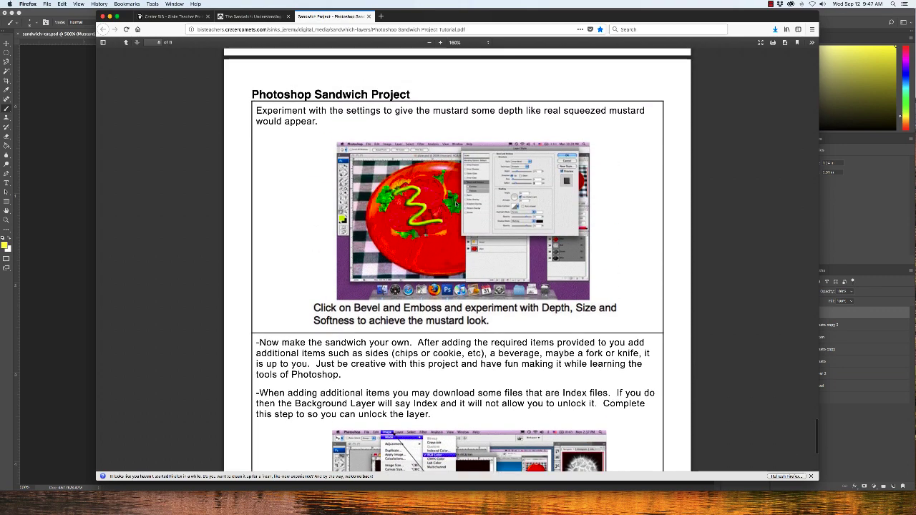
scroll(457, 204, up, 2)
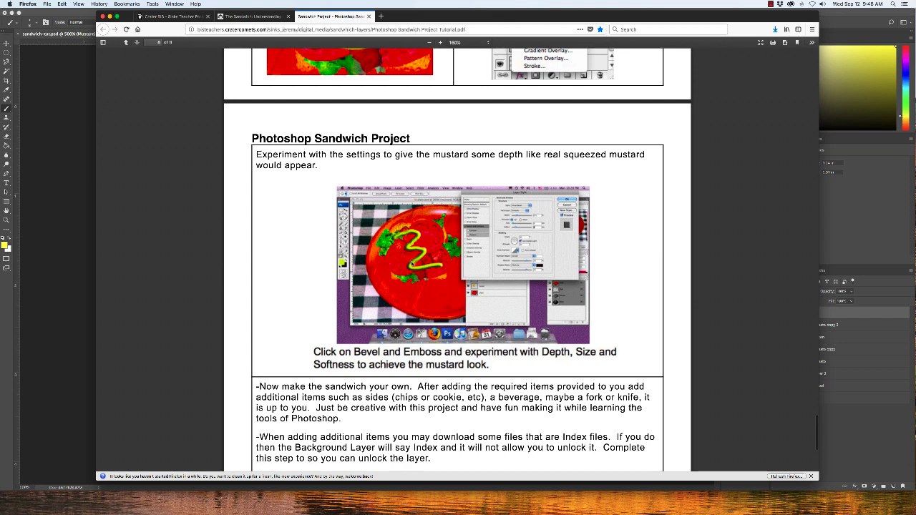
Return to Photoshop, add a Bevel & Emboss effect to the Mustard layer, and move its settings window clear of the sandwich.
key(super+Tab)
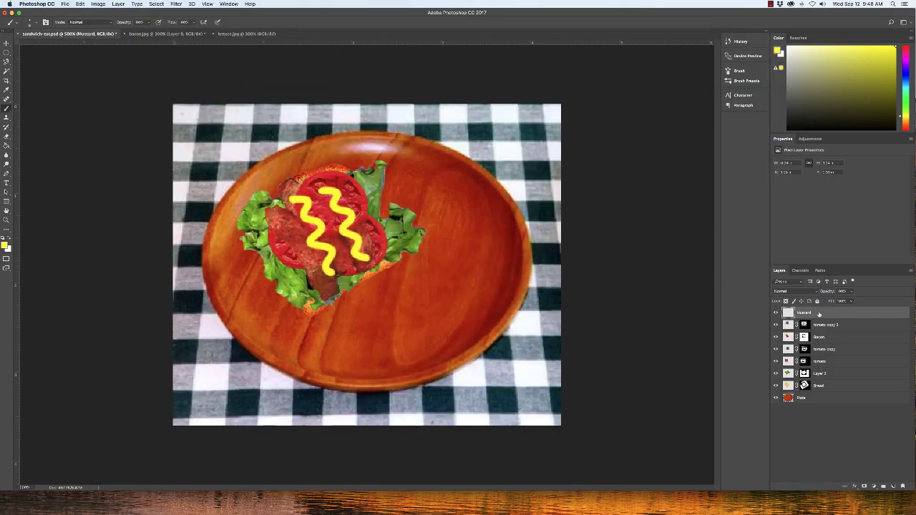
click(853, 486)
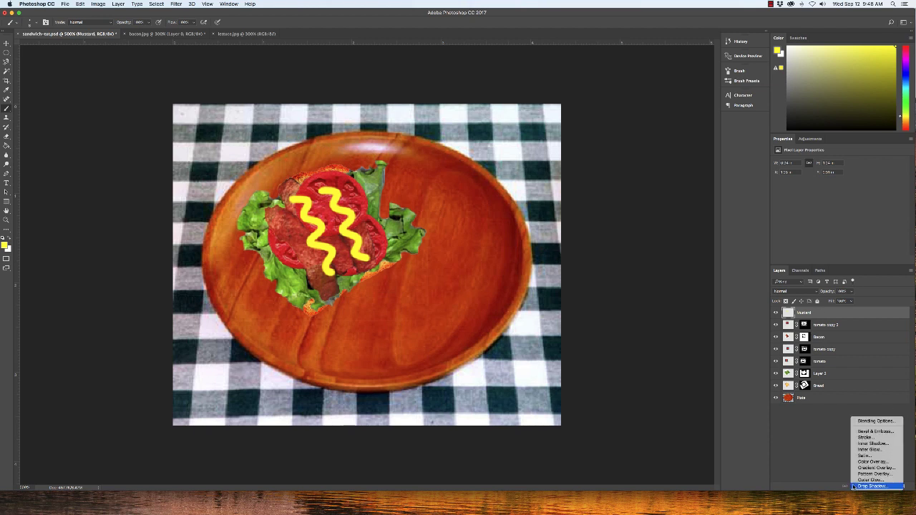
click(866, 430)
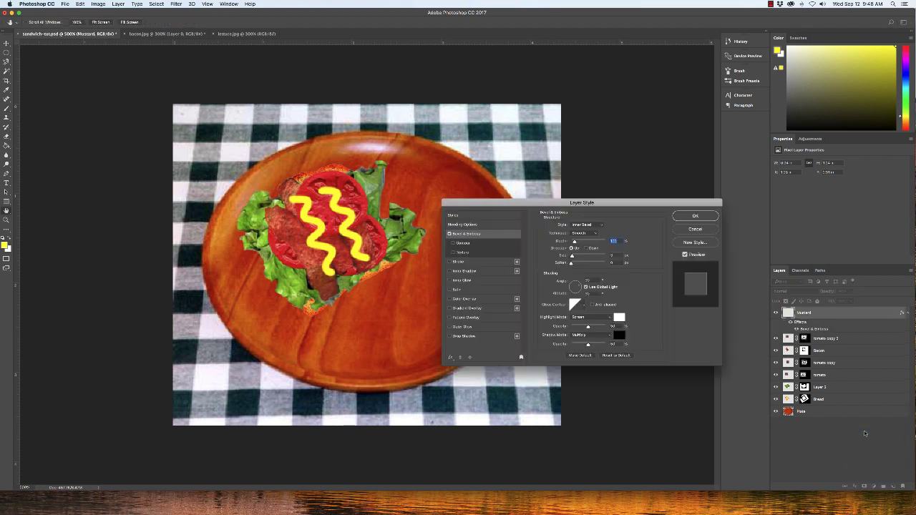
drag(574, 204, 561, 103)
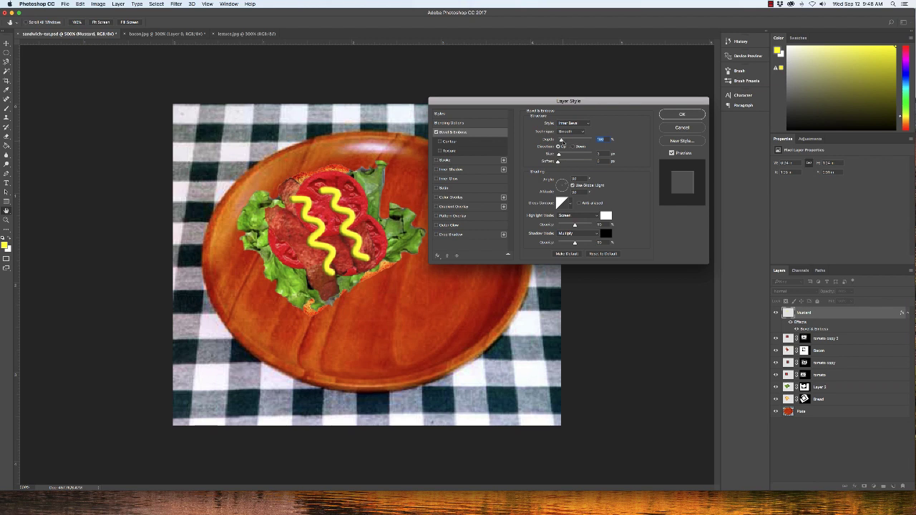
Adjust the bevel's Size, increase its Soften value, and fine-tune the Depth to give the mustard a rounded look.
click(559, 155)
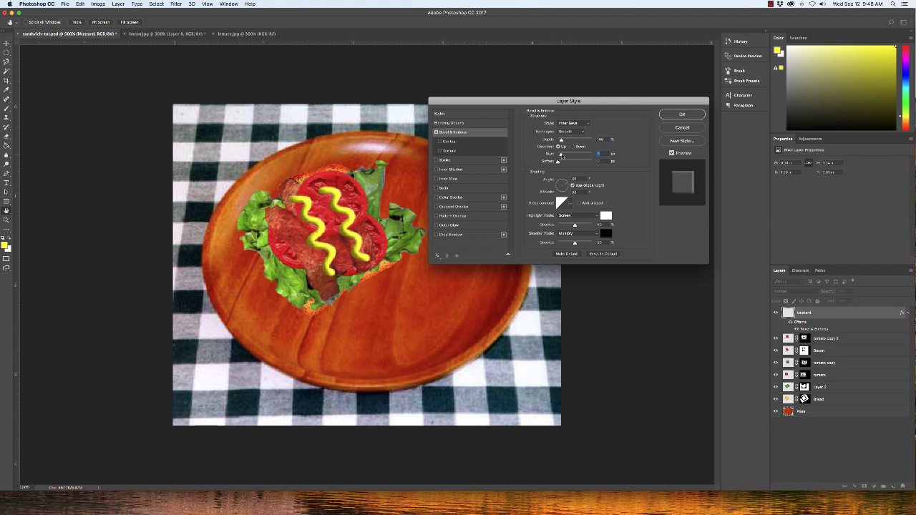
drag(559, 154, 560, 156)
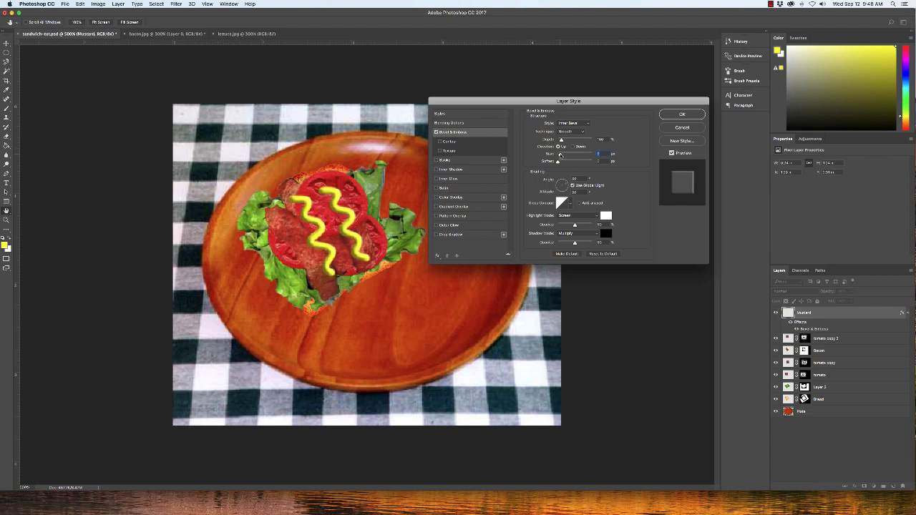
drag(561, 154, 567, 163)
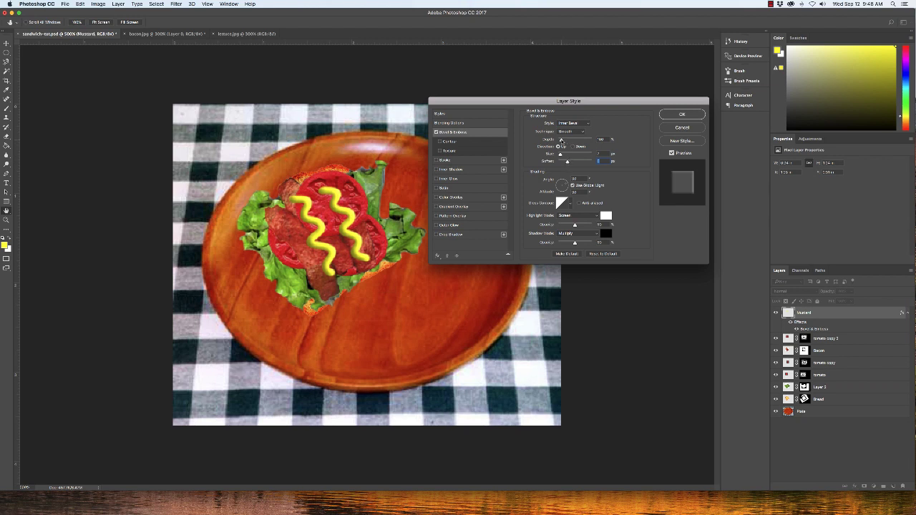
drag(562, 140, 568, 139)
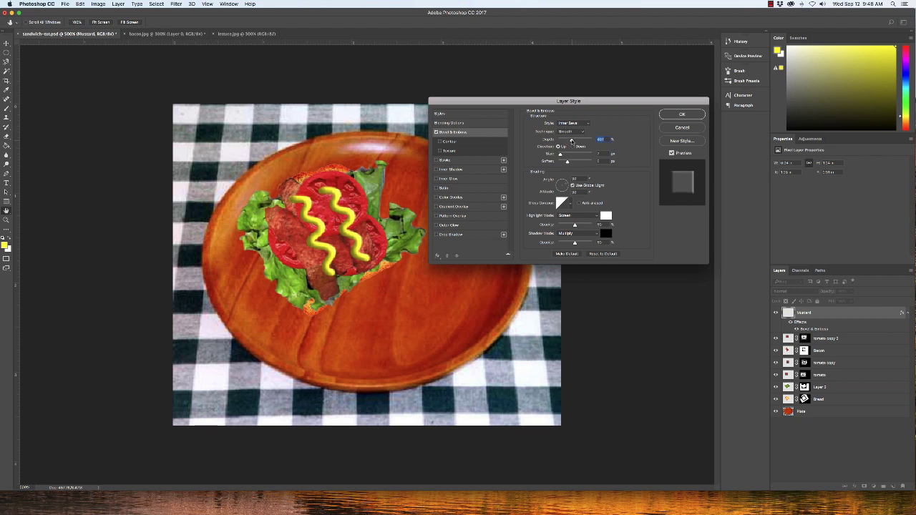
drag(572, 140, 562, 141)
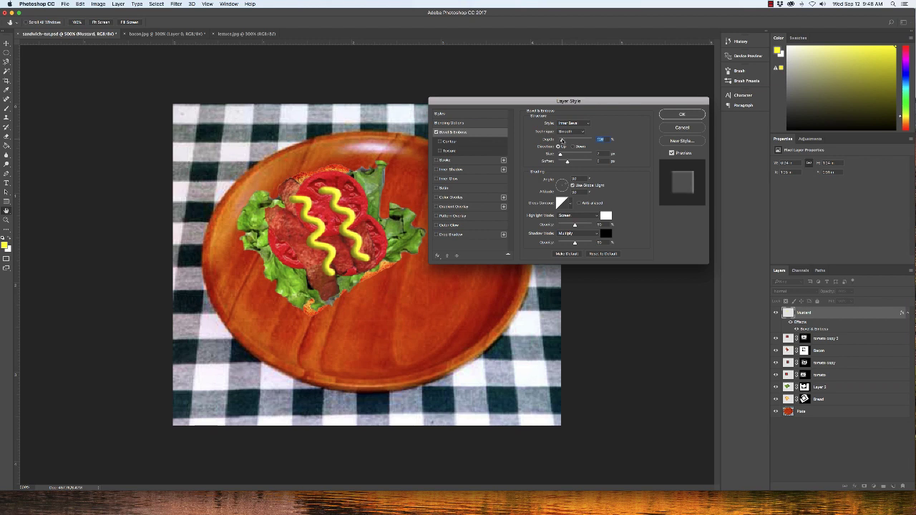
Check the tutorial's Bevel and Emboss example in Firefox and return to the bevel settings in Photoshop.
key(super+Tab)
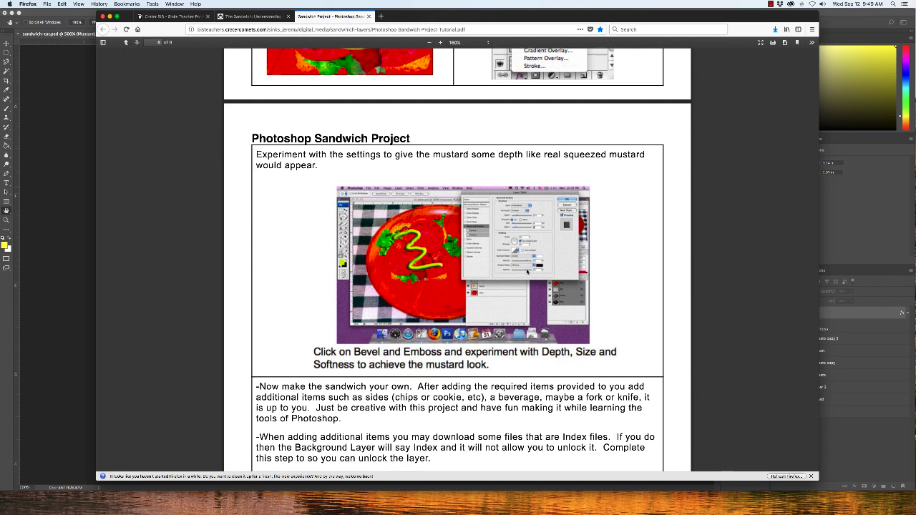
key(super+Tab)
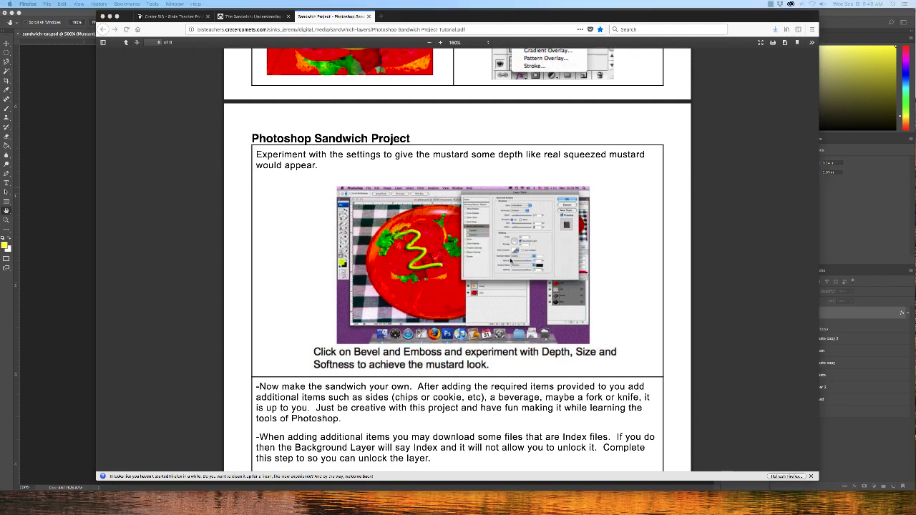
key(super+Tab)
key(super+Tab)
key(super+Tab)
key(super+Tab)
key(super+Tab)
key(super+Tab)
key(super+Tab)
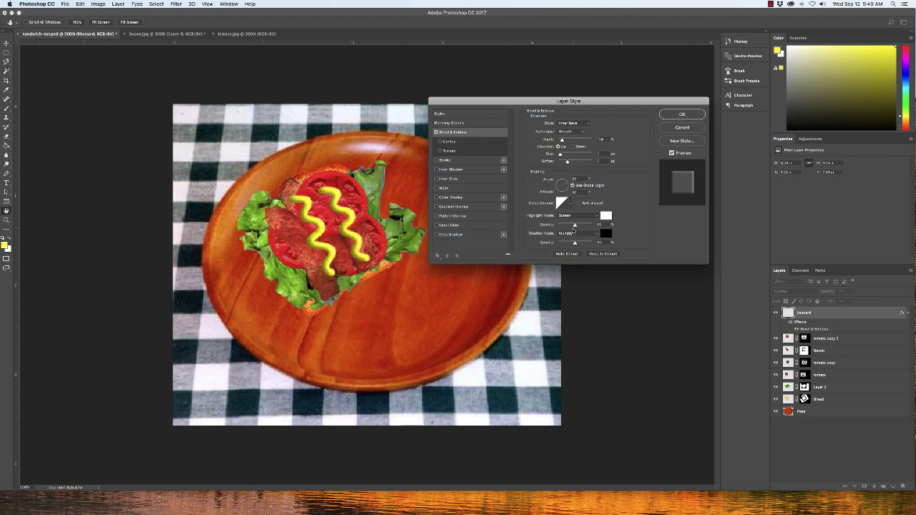
Raise the bevel's highlight and shadow opacities slightly and apply the layer style to the mustard.
drag(575, 226, 574, 226)
drag(574, 244, 580, 244)
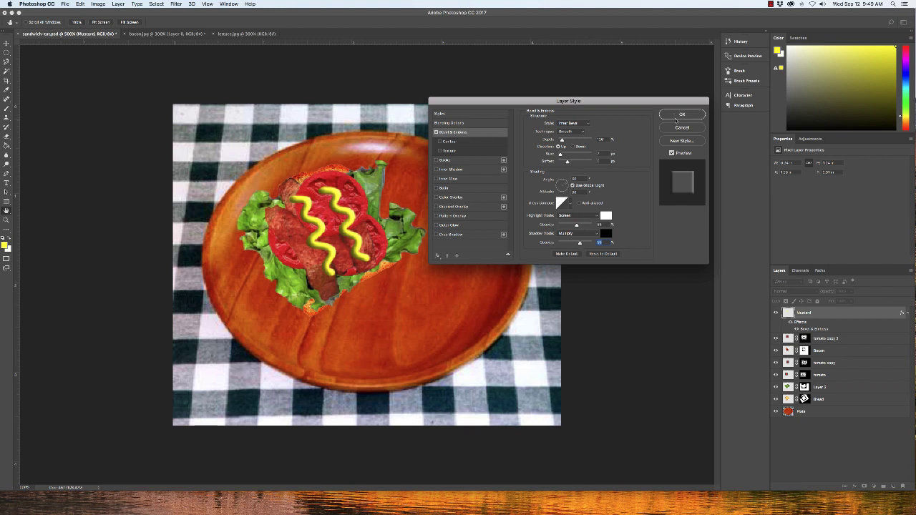
click(679, 117)
key(b)
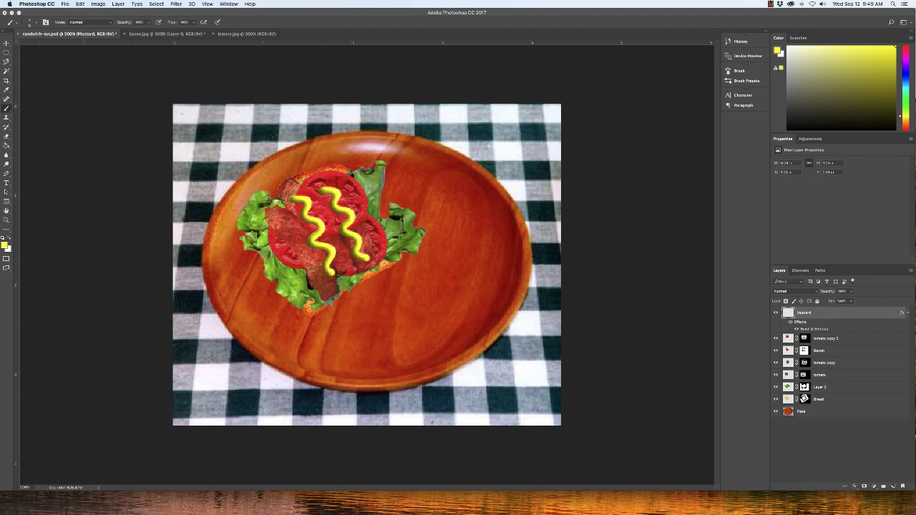
click(771, 3)
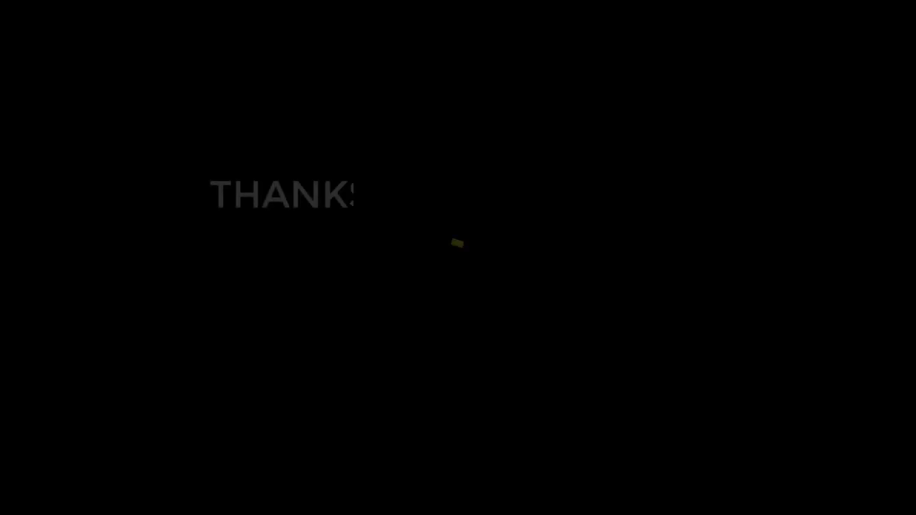